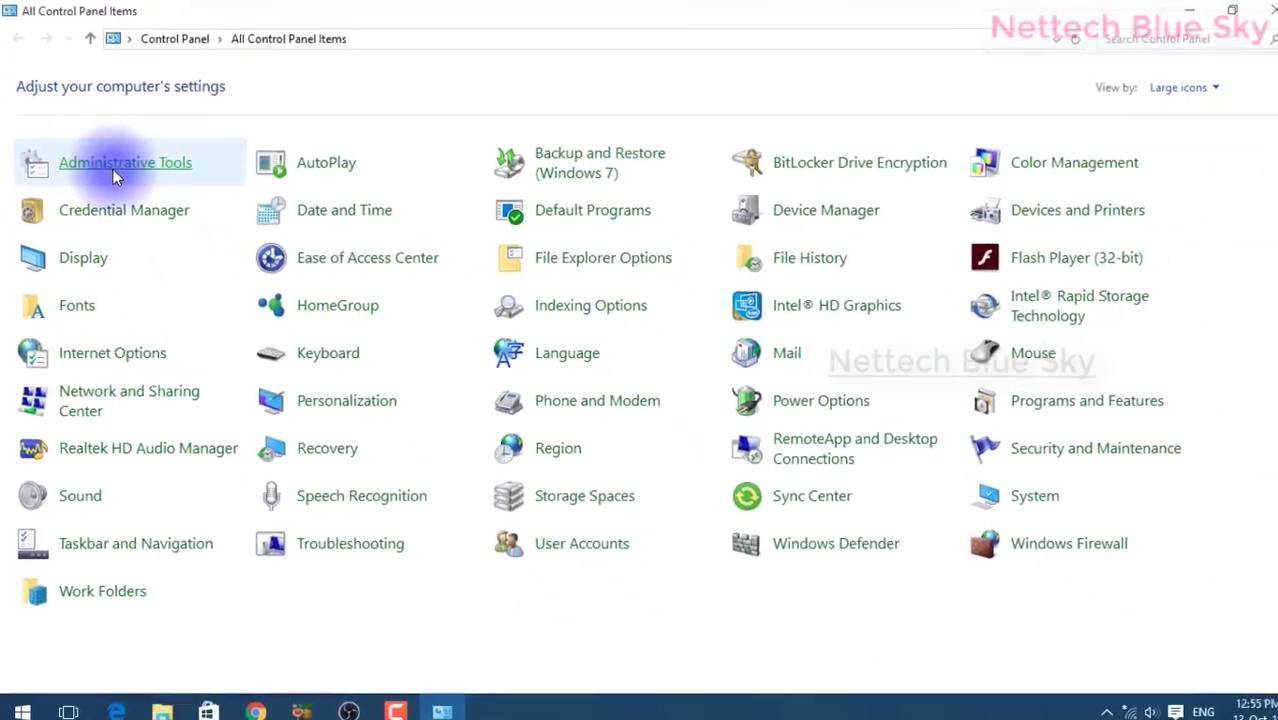
Open Administrative Tools from the Control Panel items
{"action": "left_click", "coordinate": [111, 166]}
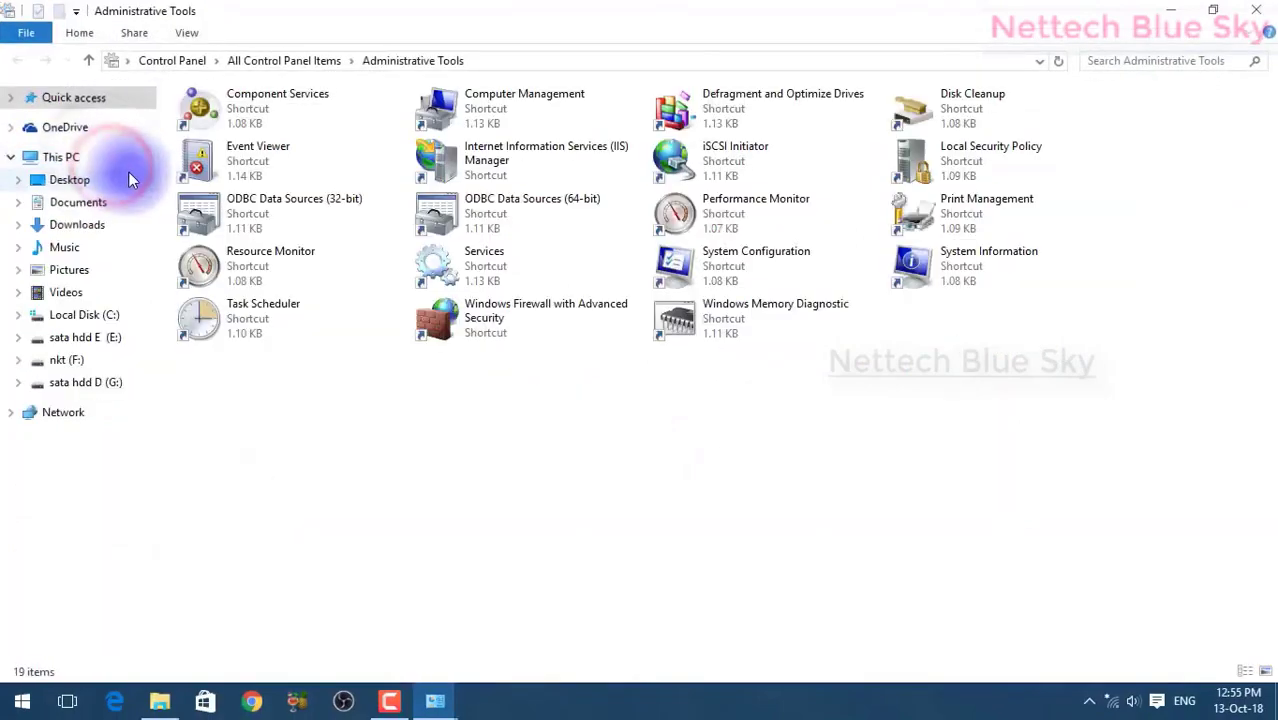
{"action": "left_click", "coordinate": [88, 60]}
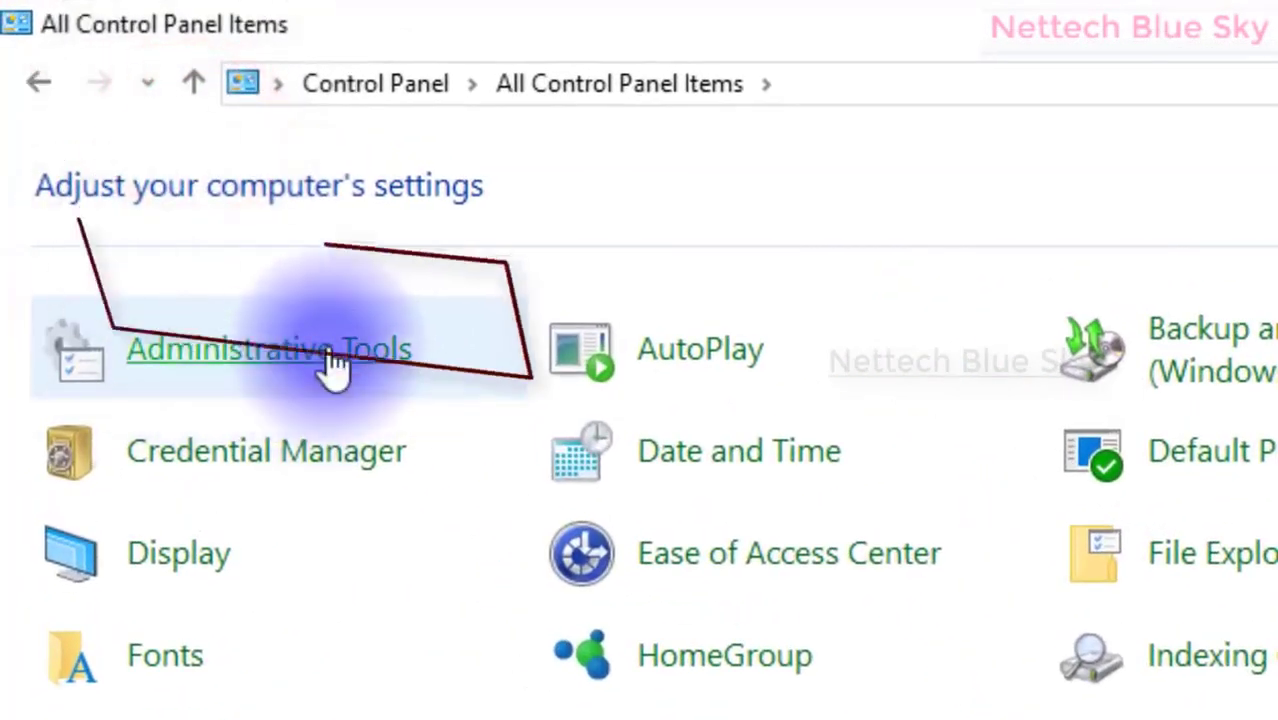
{"action": "left_click", "coordinate": [330, 360]}
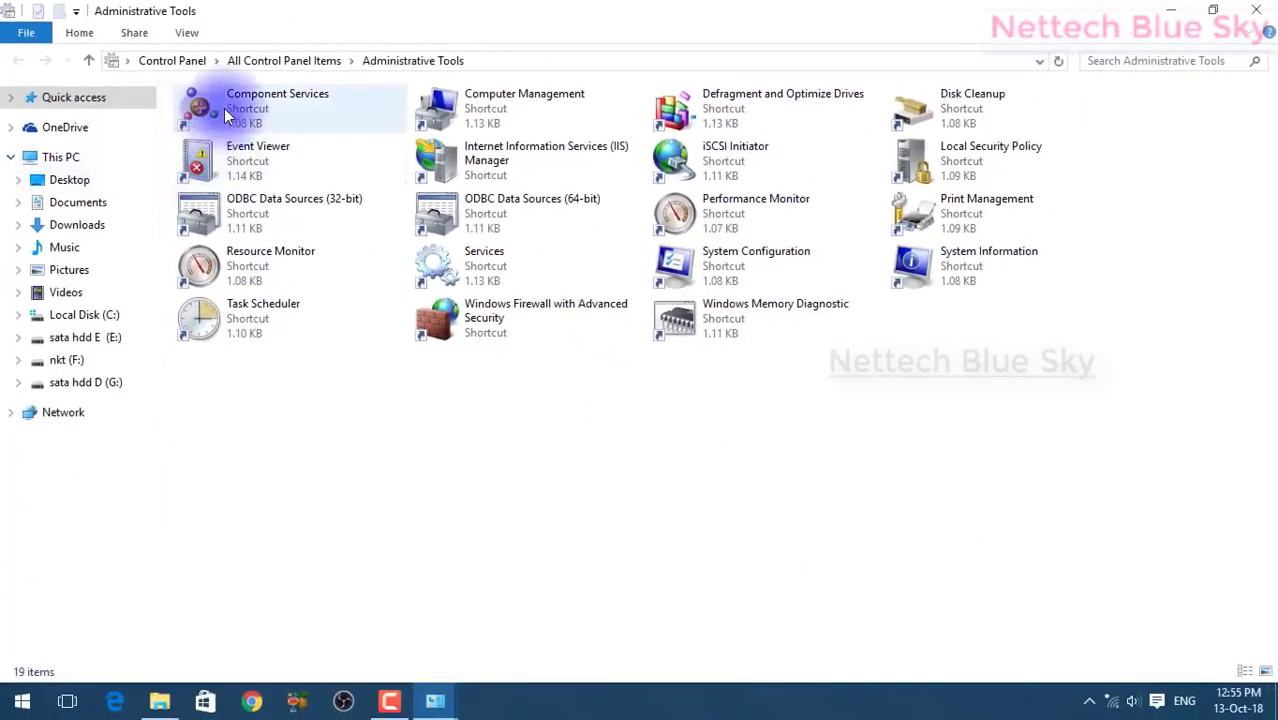
Examine the shortcuts in the Administrative Tools folder, including Component Services, Event Viewer, ODBC Data Sources, Resource Monitor and Task Scheduler
{"action": "left_click", "coordinate": [281, 112]}
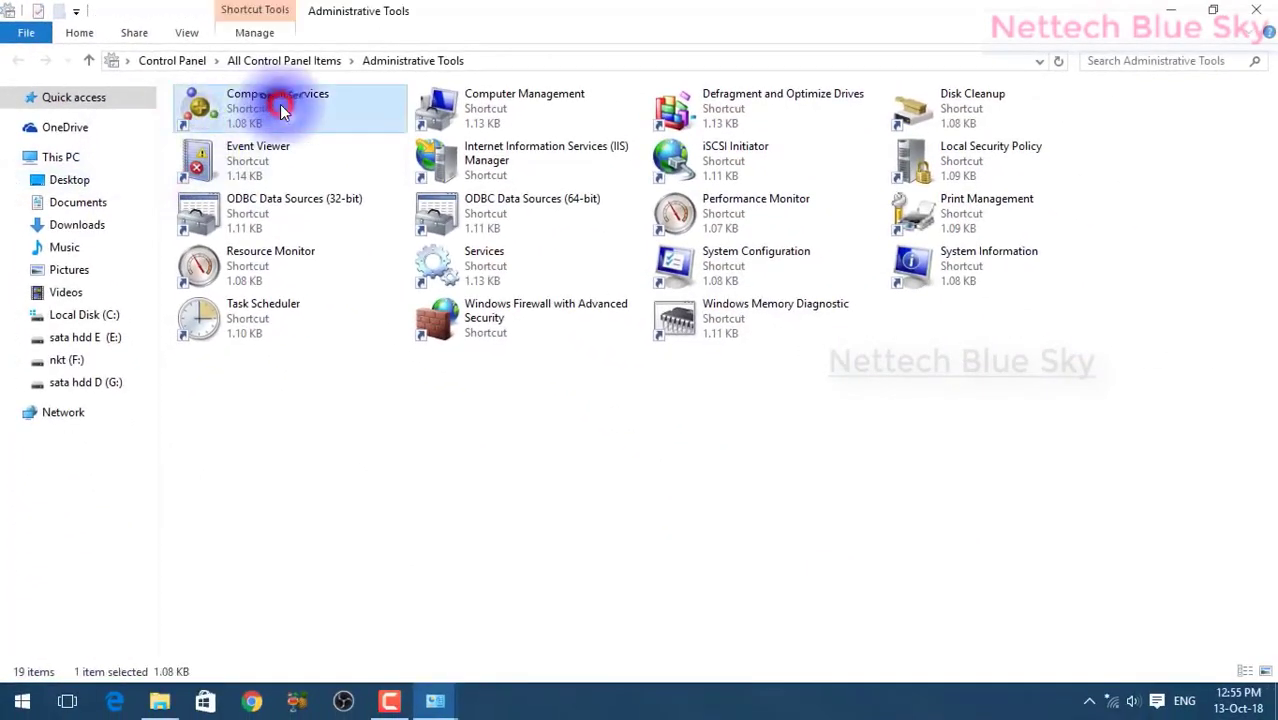
{"action": "left_click", "coordinate": [313, 163]}
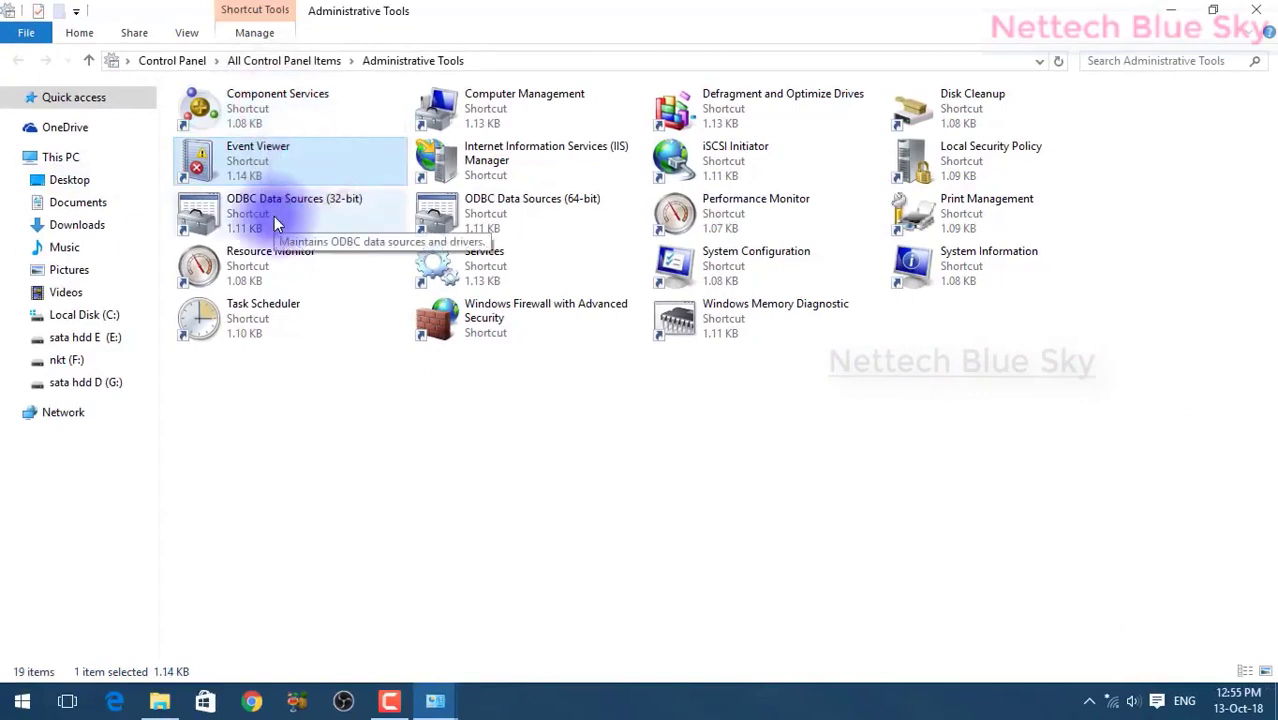
{"action": "left_click", "coordinate": [560, 213]}
{"action": "left_click", "coordinate": [365, 215]}
{"action": "left_click", "coordinate": [504, 234]}
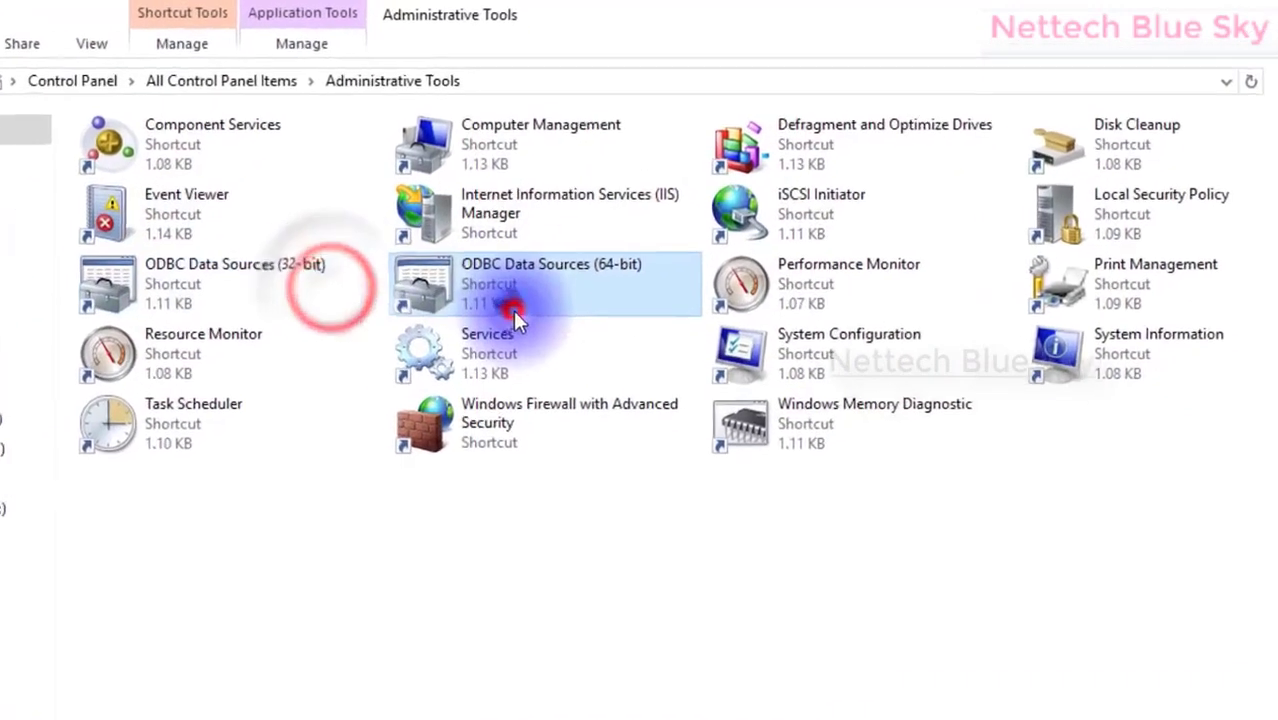
{"action": "left_click", "coordinate": [304, 353]}
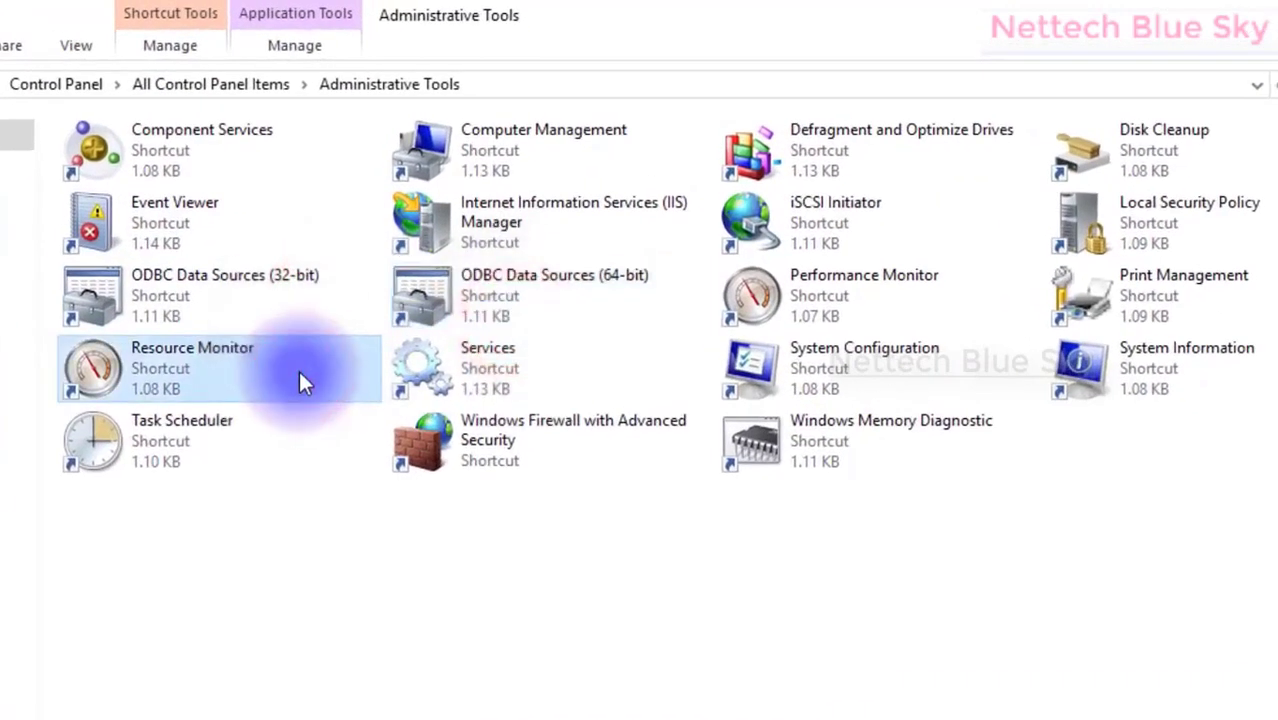
{"action": "left_click", "coordinate": [196, 450]}
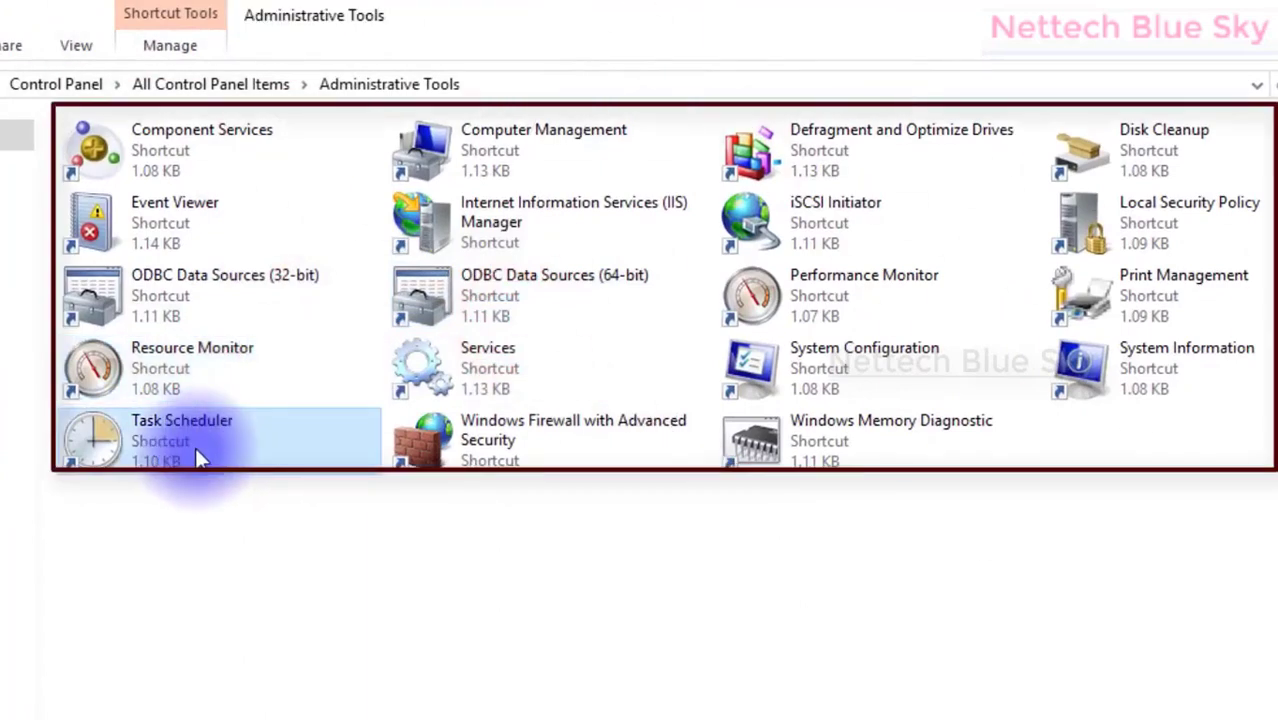
{"action": "left_click", "coordinate": [147, 177]}
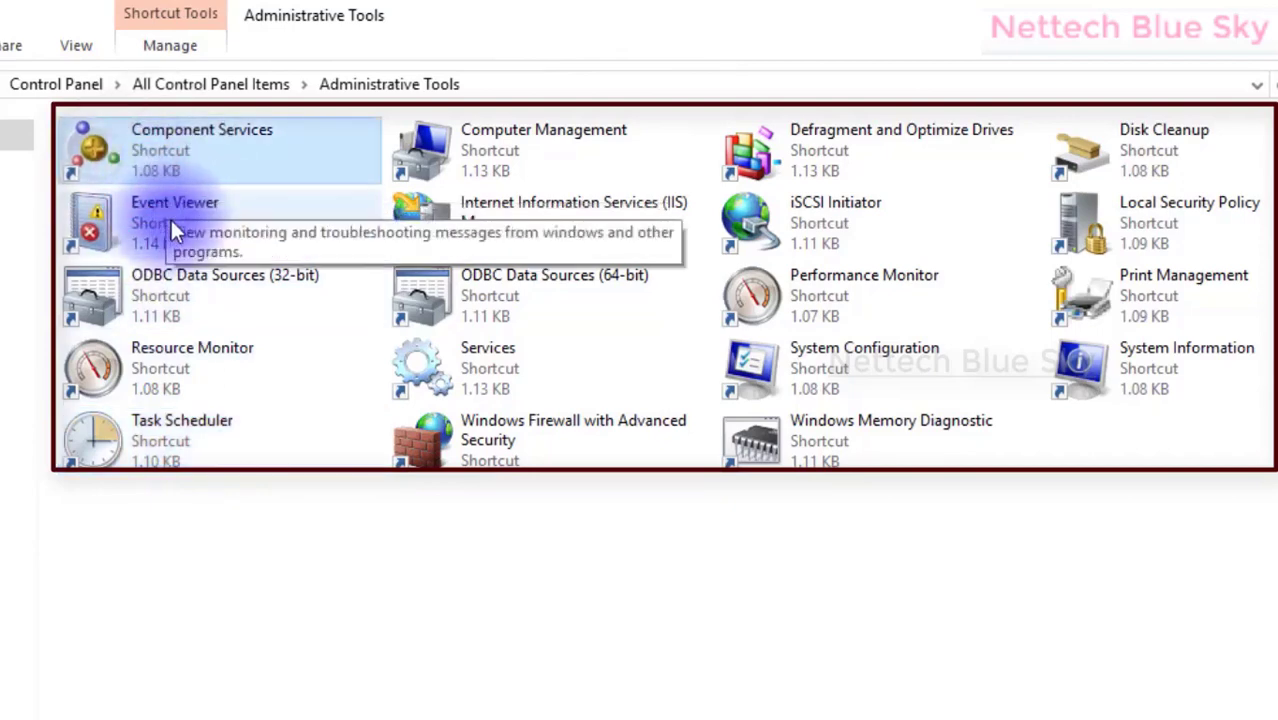
{"action": "left_click", "coordinate": [171, 222]}
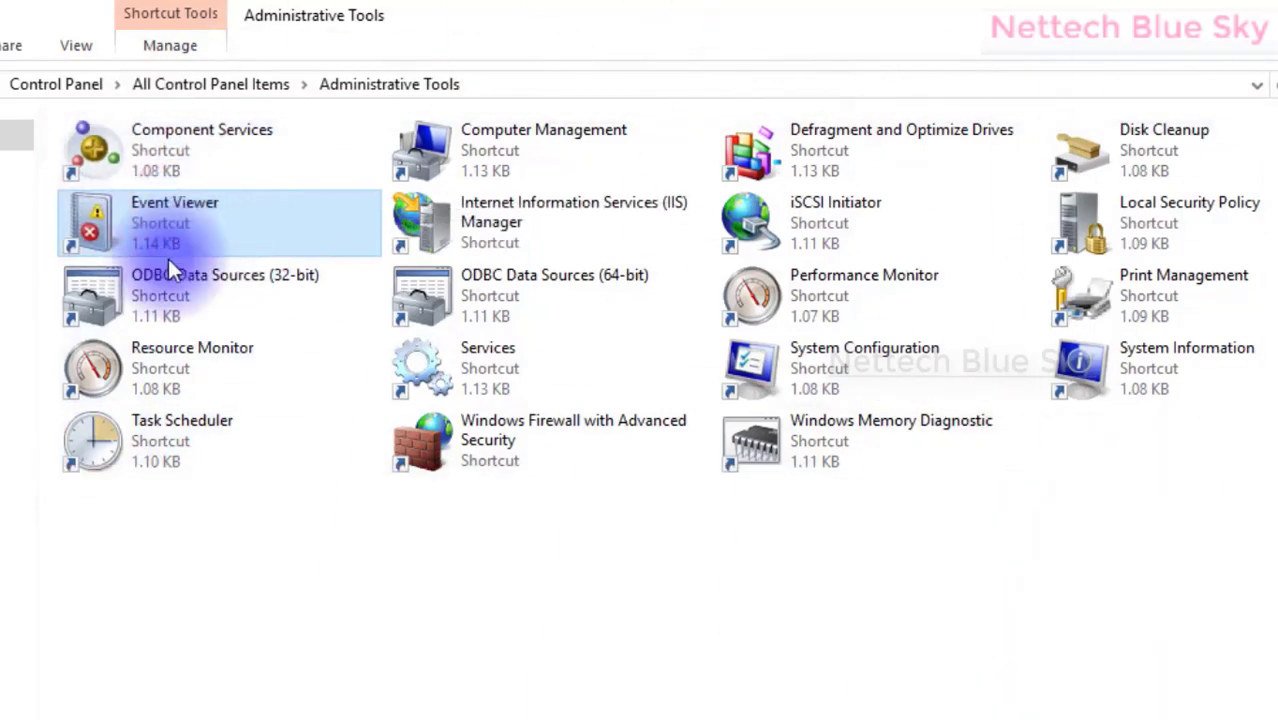
{"action": "left_click_drag", "start_coordinate": [124, 565], "coordinate": [127, 105]}
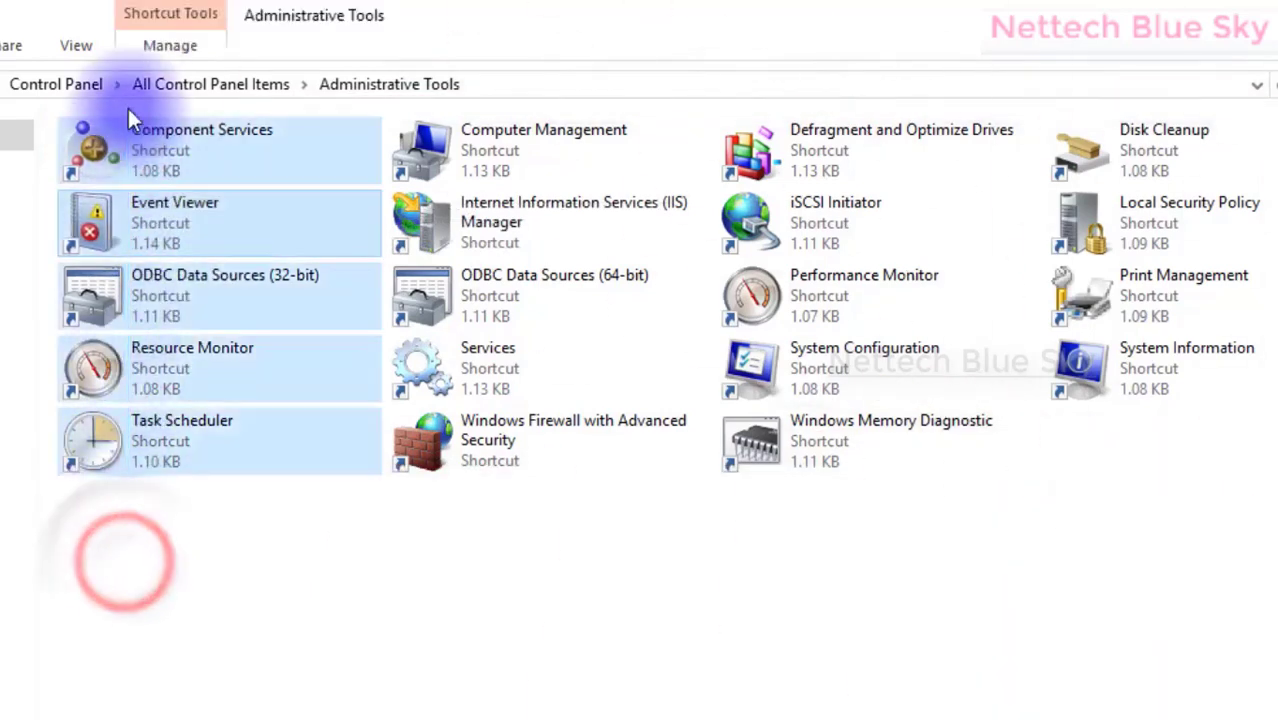
{"action": "left_click", "coordinate": [532, 291], "text": "ctrl"}
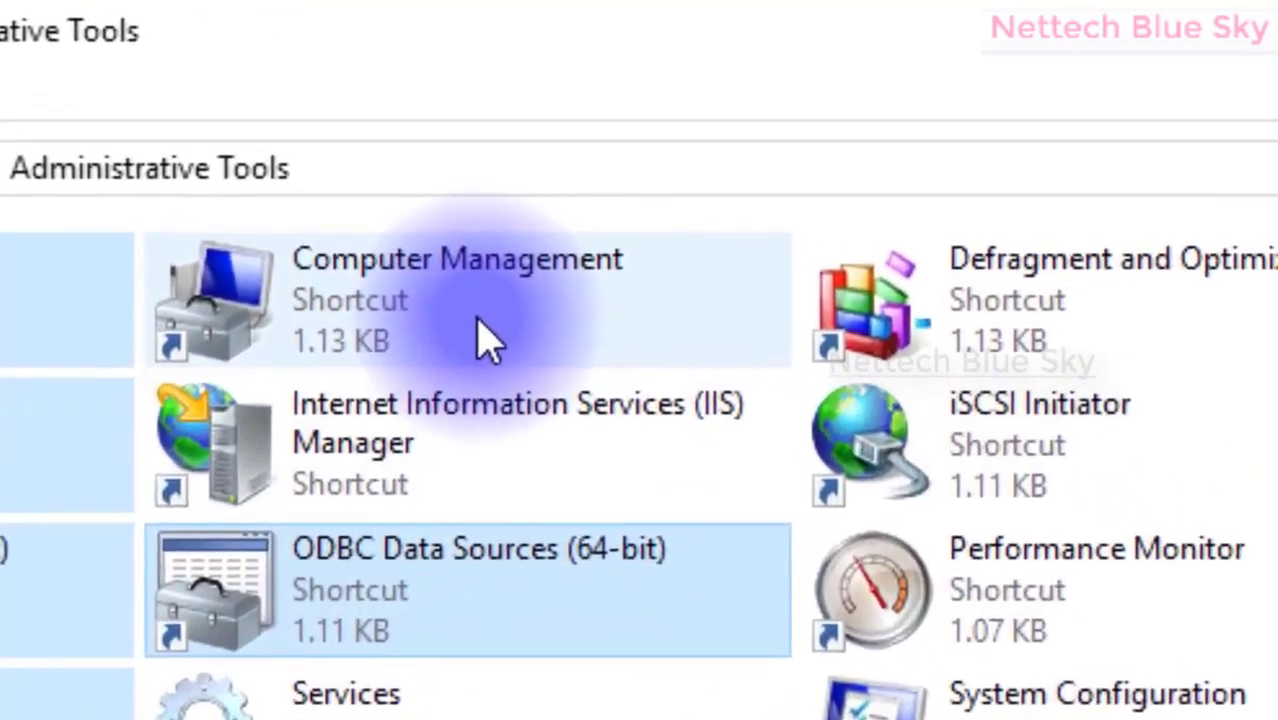
Return to All Control Panel Items, then reopen Administrative Tools and select the Computer Management shortcut
{"action": "left_click", "coordinate": [464, 153]}
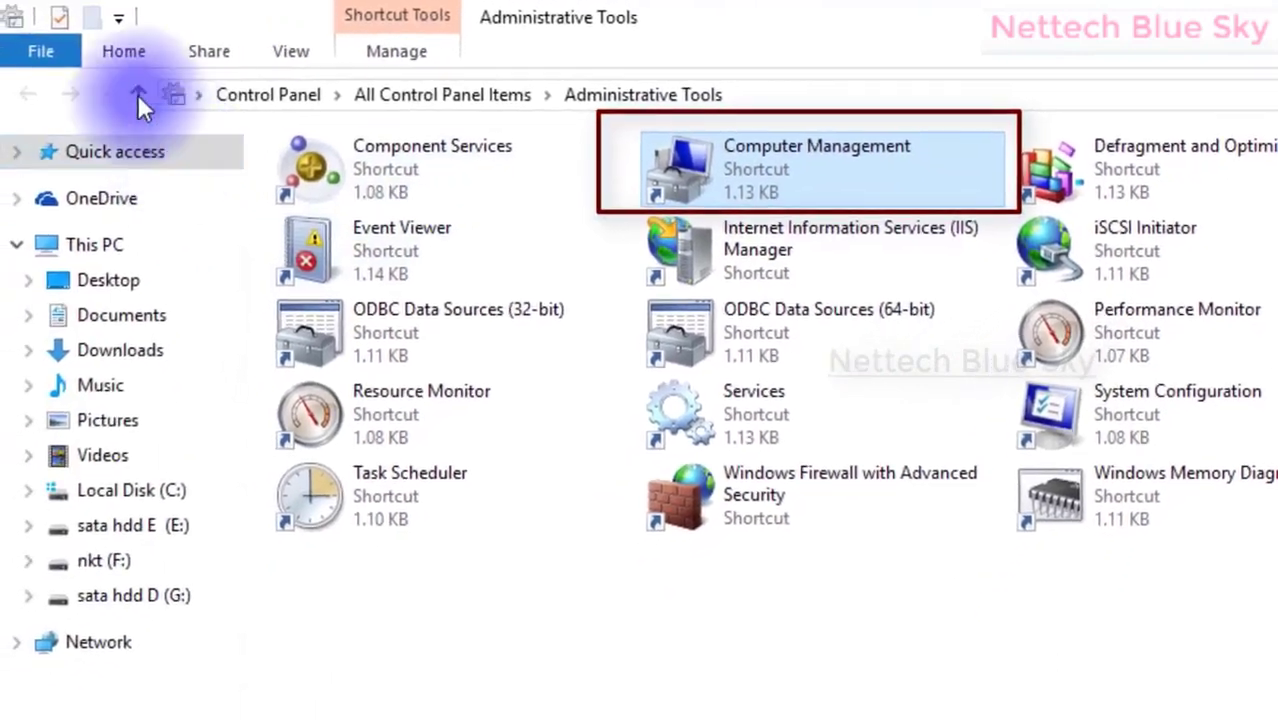
{"action": "left_click", "coordinate": [137, 94]}
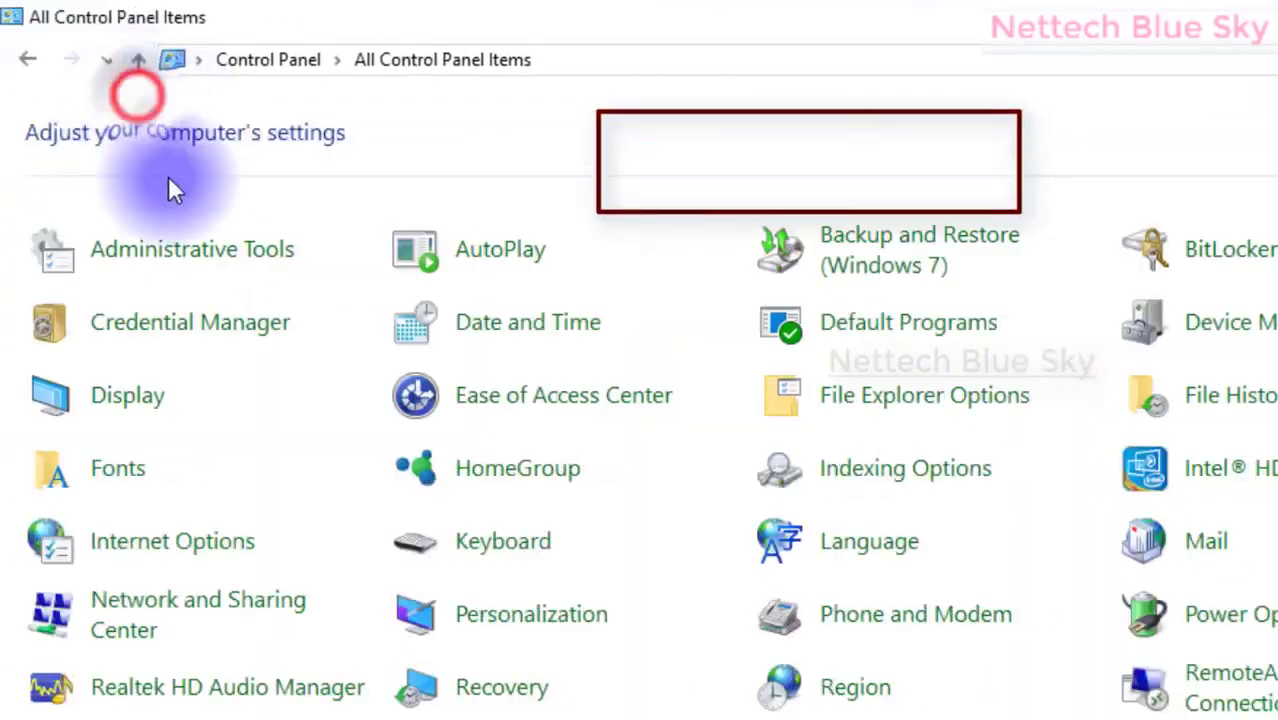
{"action": "left_click", "coordinate": [165, 266]}
{"action": "left_click", "coordinate": [797, 171]}
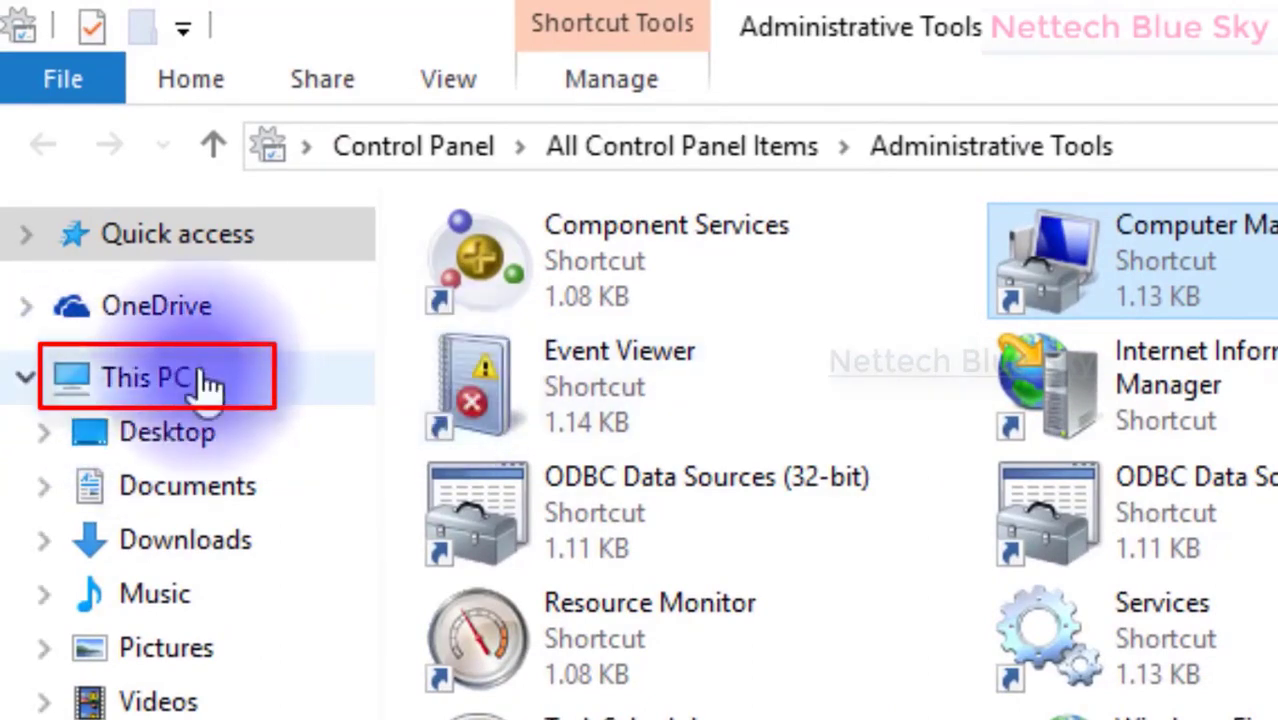
Go to This PC and launch Computer Management with its Manage command
{"action": "left_click", "coordinate": [200, 388]}
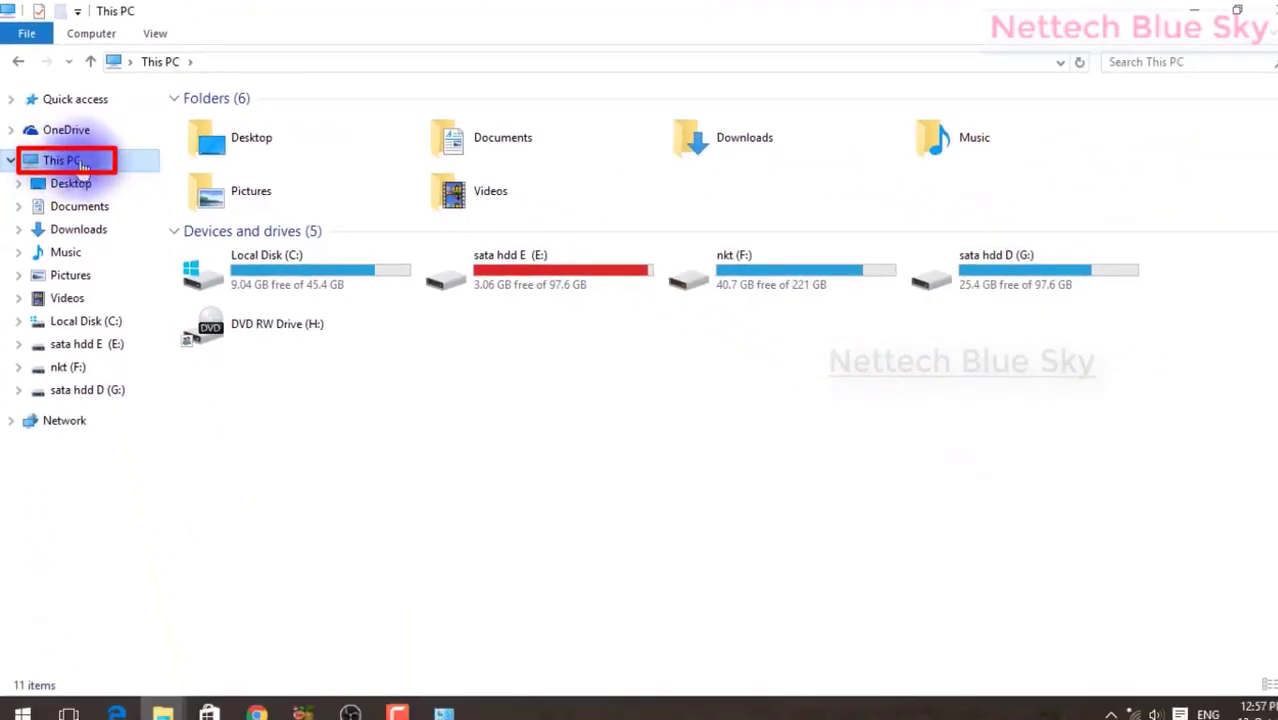
{"action": "right_click", "coordinate": [83, 165]}
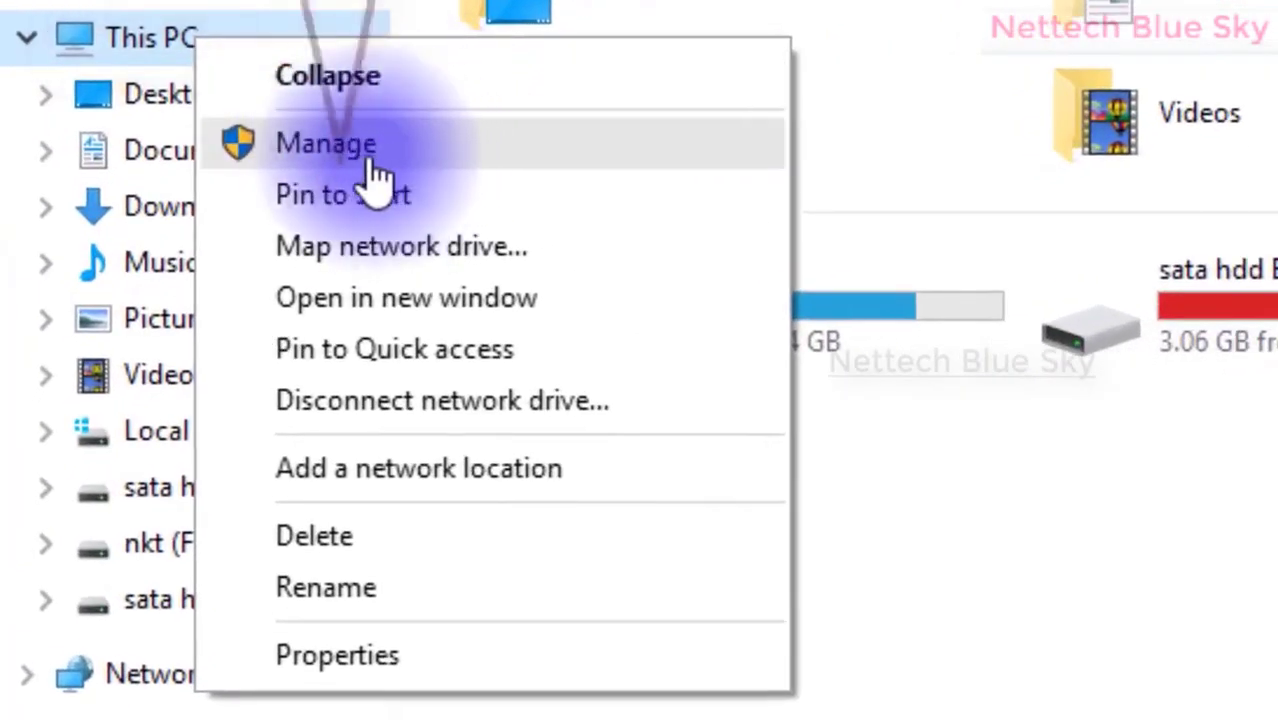
{"action": "left_click", "coordinate": [530, 165]}
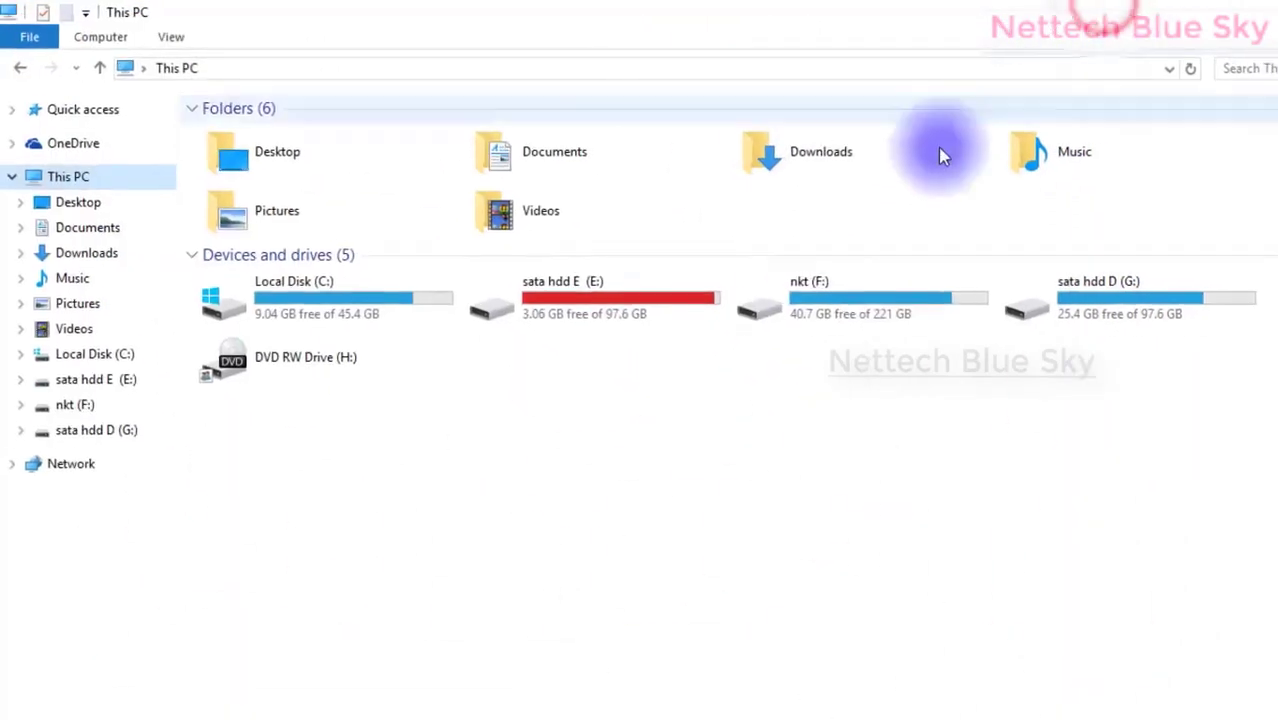
Switch to an open Control Panel window and launch Computer Management from Administrative Tools
{"action": "mouse_move", "coordinate": [425, 706]}
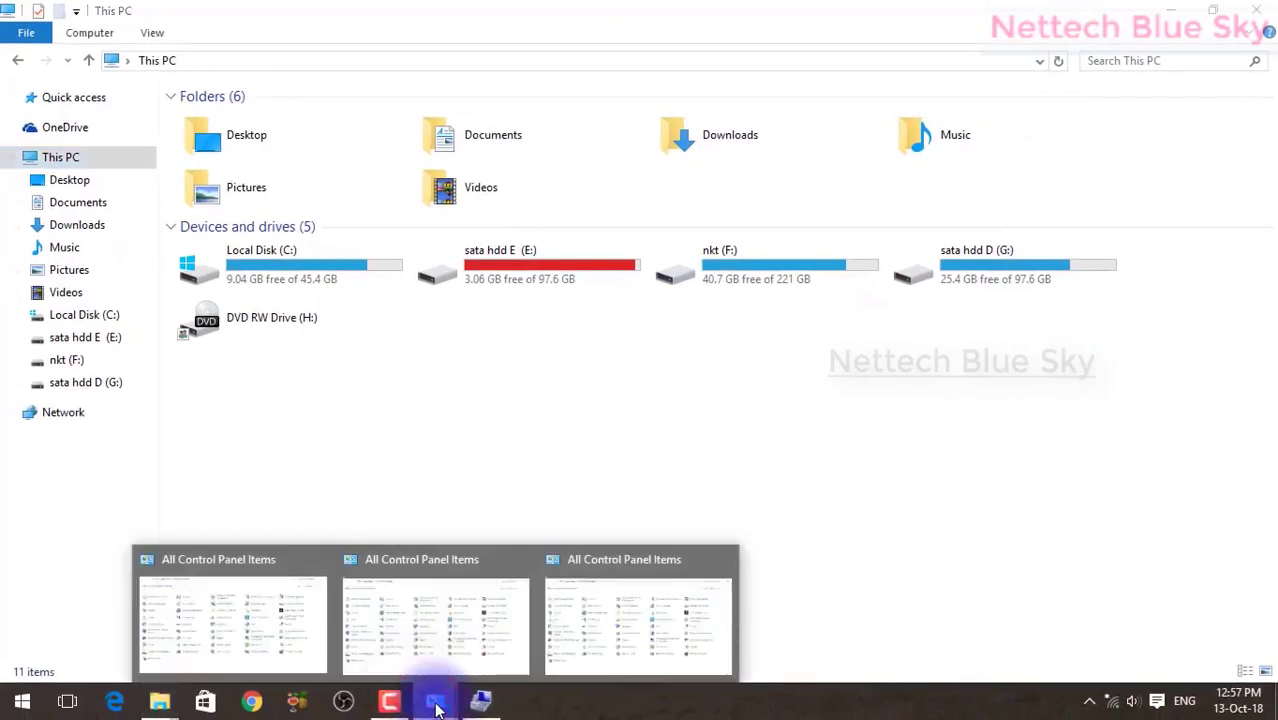
{"action": "left_click", "coordinate": [617, 609]}
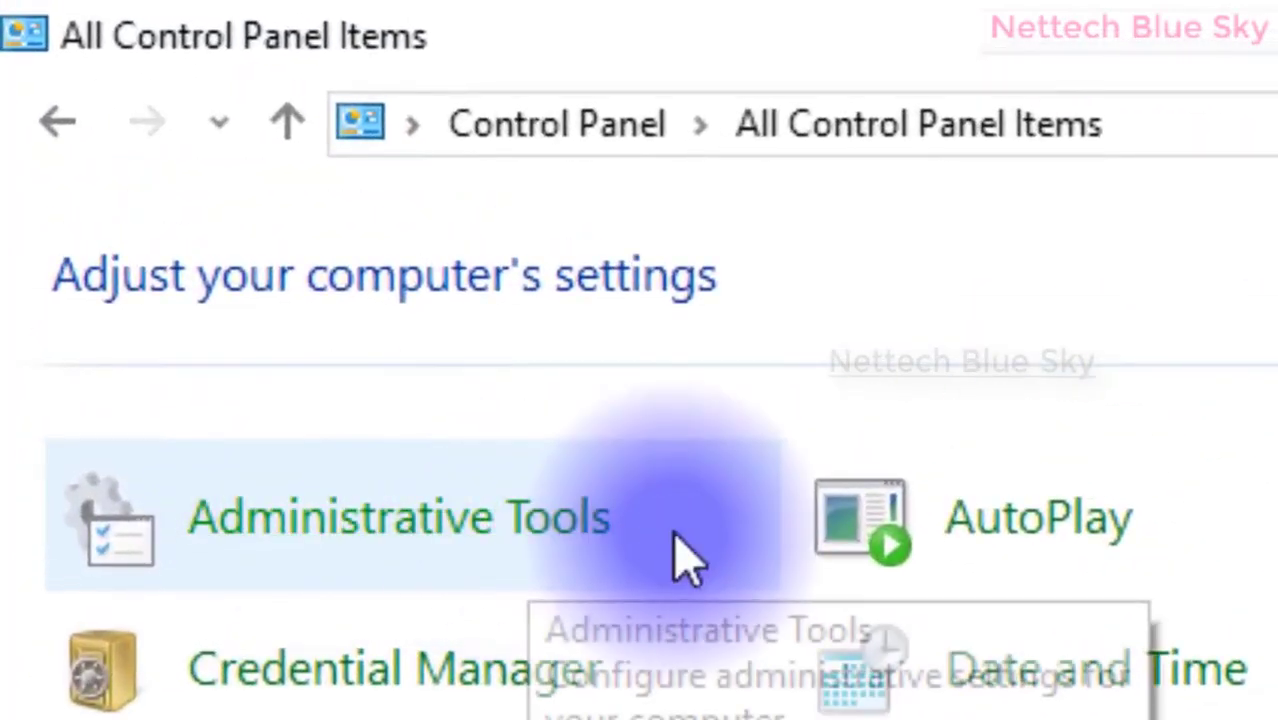
{"action": "left_click", "coordinate": [614, 515]}
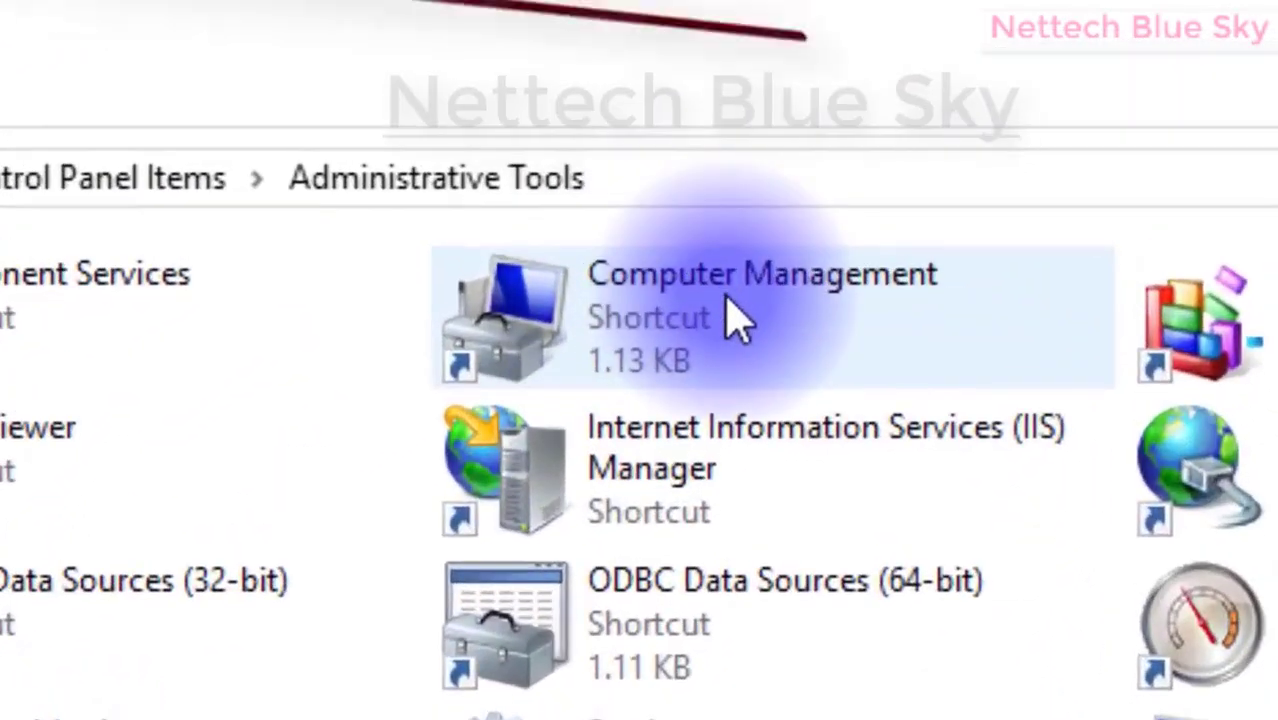
{"action": "left_click", "coordinate": [876, 189]}
{"action": "double_click", "coordinate": [735, 316]}
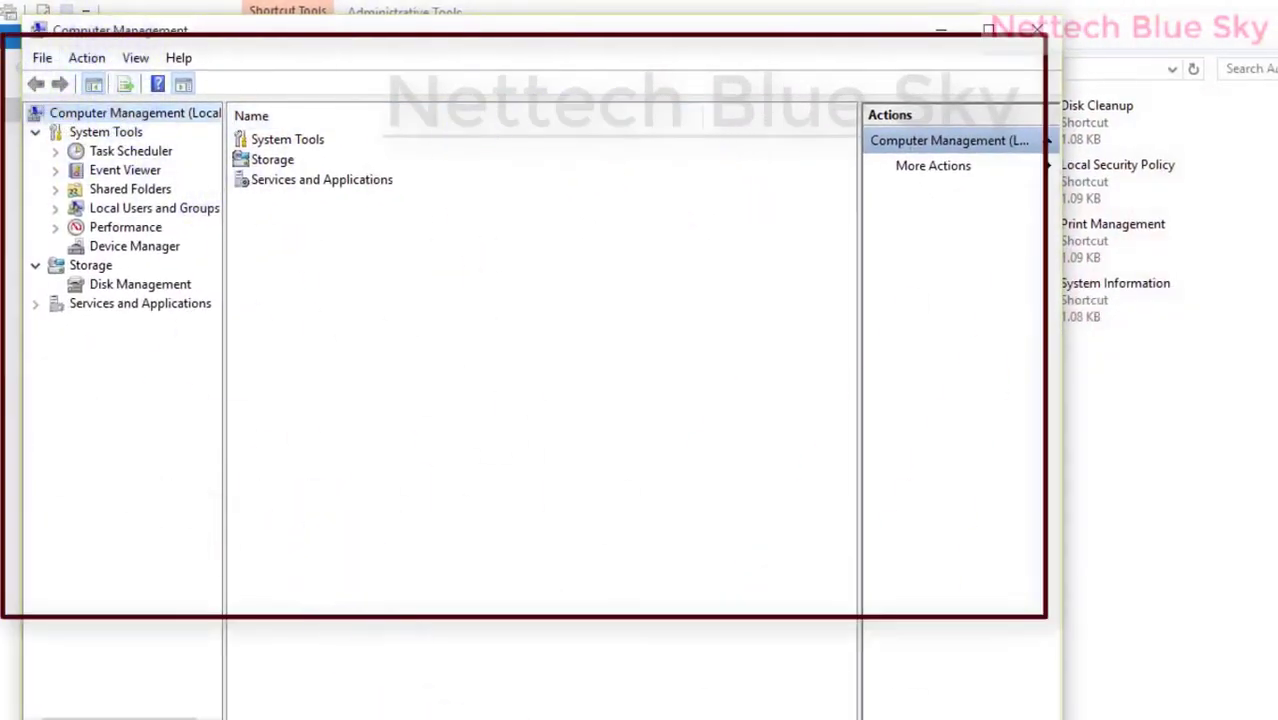
Move the front Computer Management window aside and minimize it, then maximize the other Computer Management window
{"action": "left_click", "coordinate": [514, 690]}
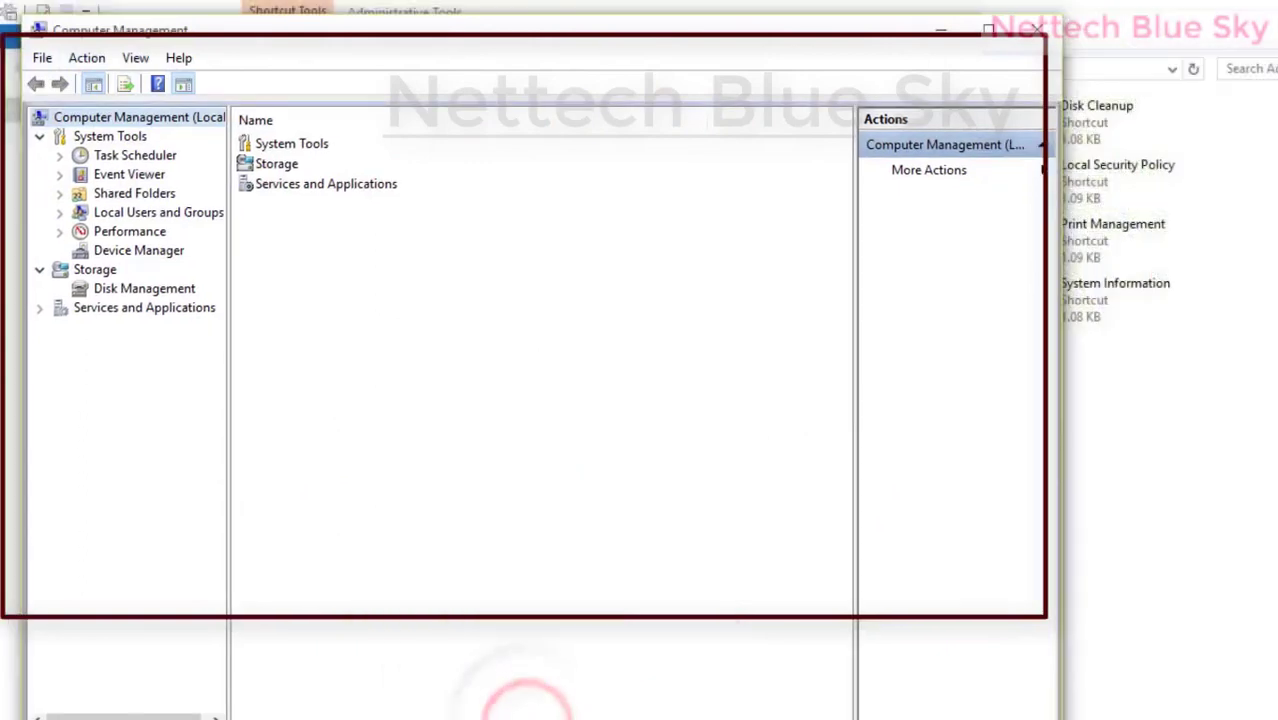
{"action": "left_click", "coordinate": [571, 695]}
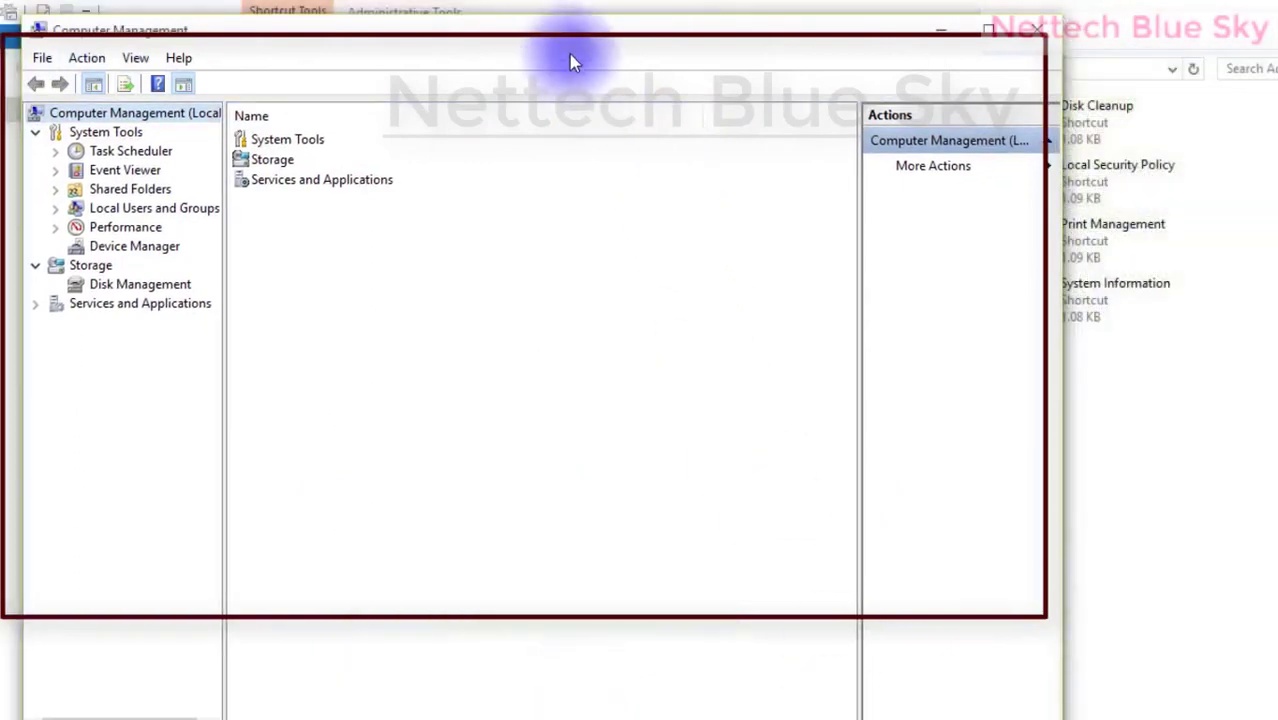
{"action": "left_click_drag", "start_coordinate": [569, 54], "coordinate": [858, 90]}
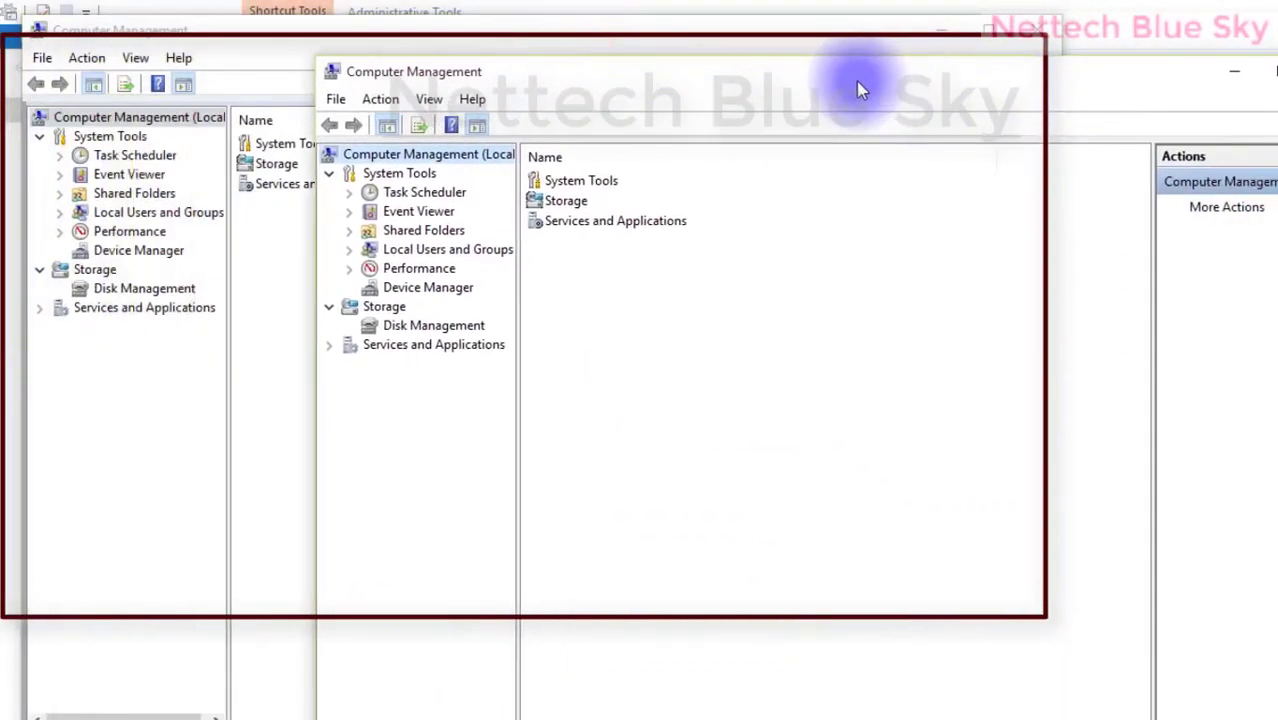
{"action": "left_click", "coordinate": [1245, 70]}
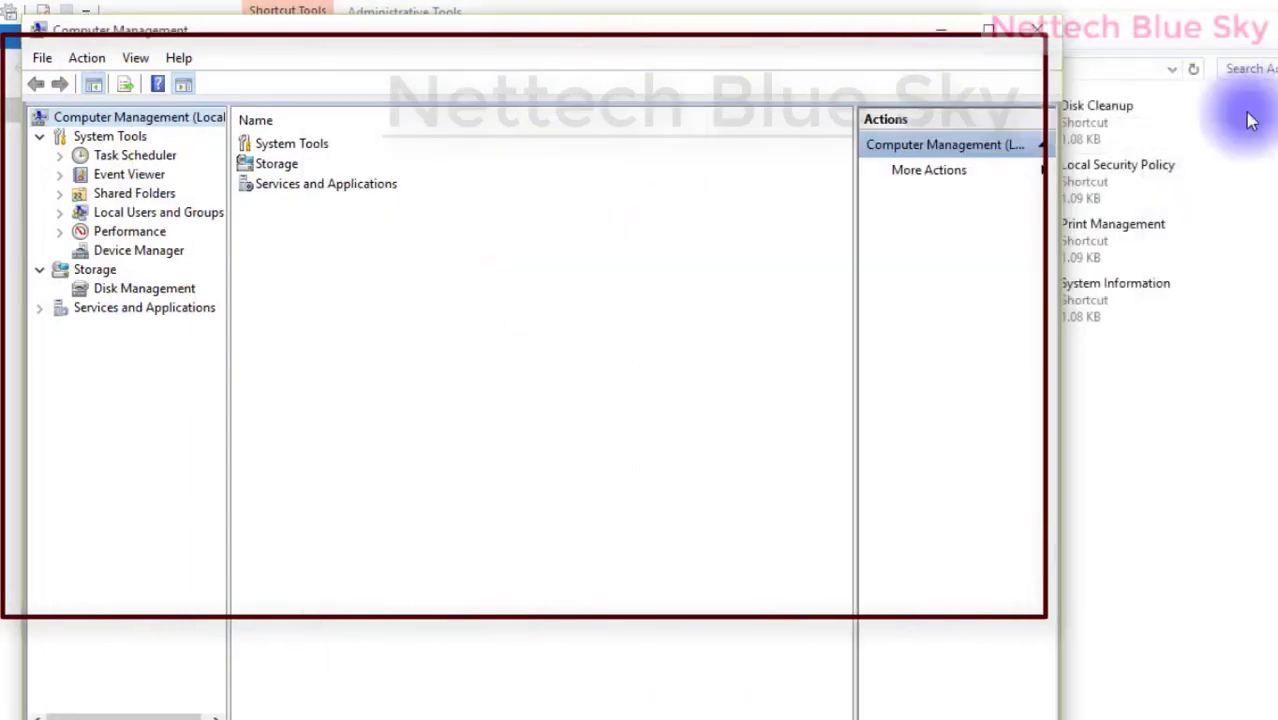
{"action": "left_click", "coordinate": [976, 33]}
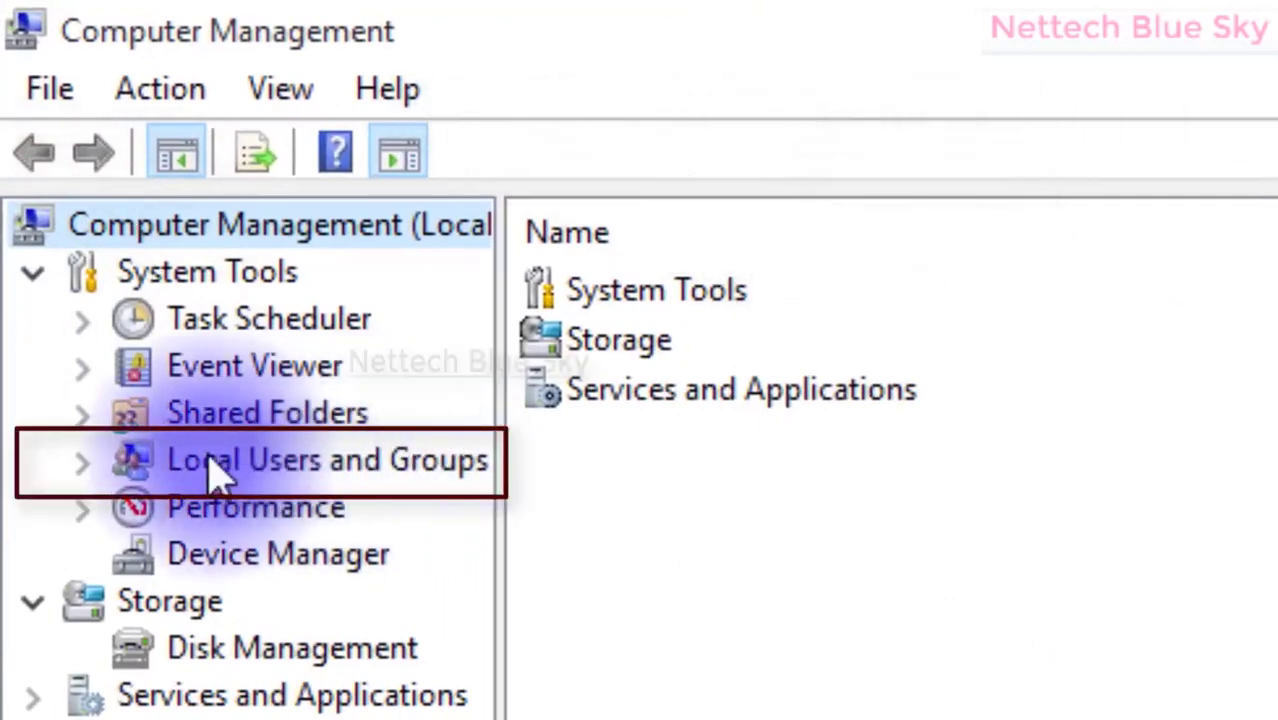
Display the contents of Local Users and Groups, then return to the Computer Management (Local) root
{"action": "left_click", "coordinate": [295, 475]}
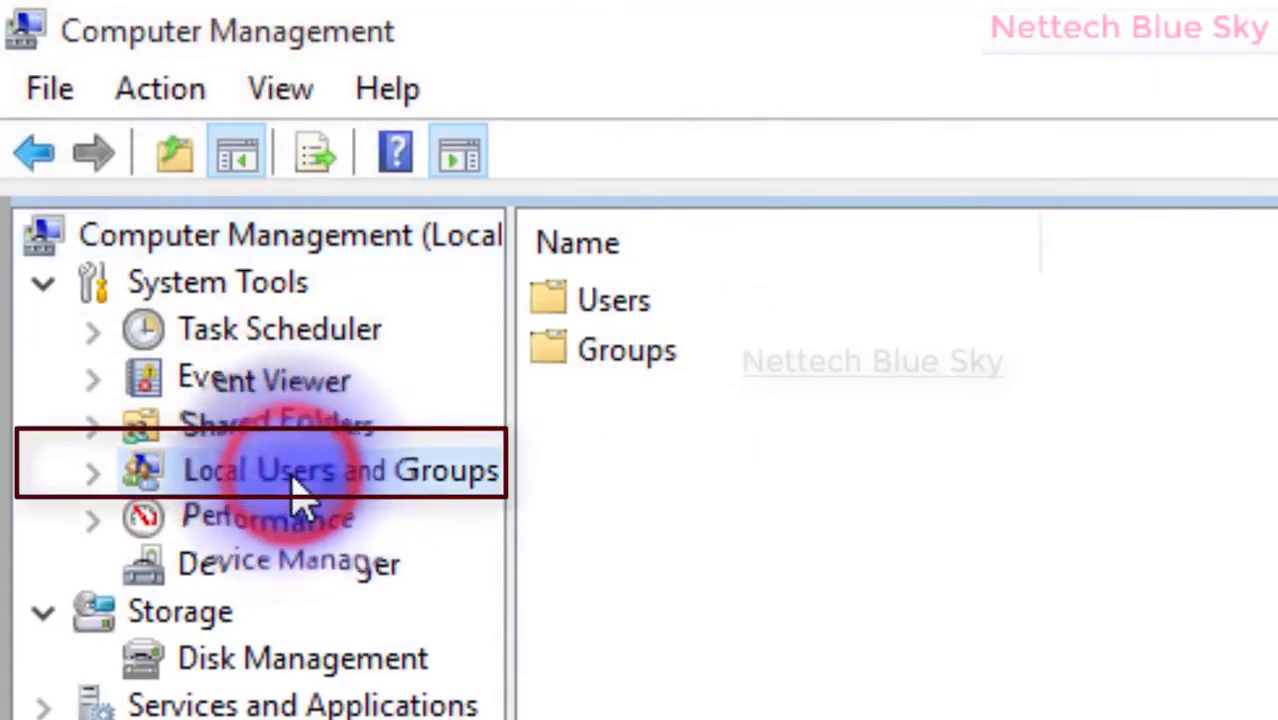
{"action": "left_click", "coordinate": [165, 43]}
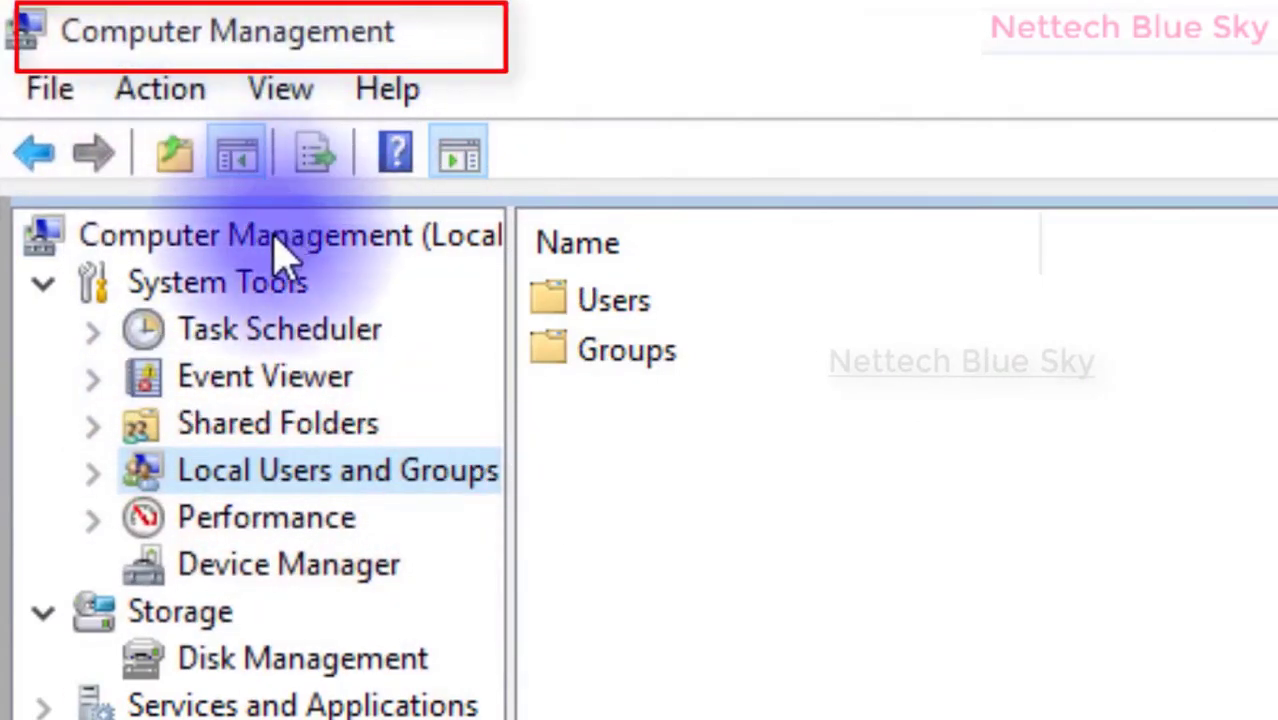
{"action": "left_click", "coordinate": [285, 250]}
Widen the console tree pane to fit the full node names and select Computer Management (Local)
{"action": "left_click", "coordinate": [525, 418]}
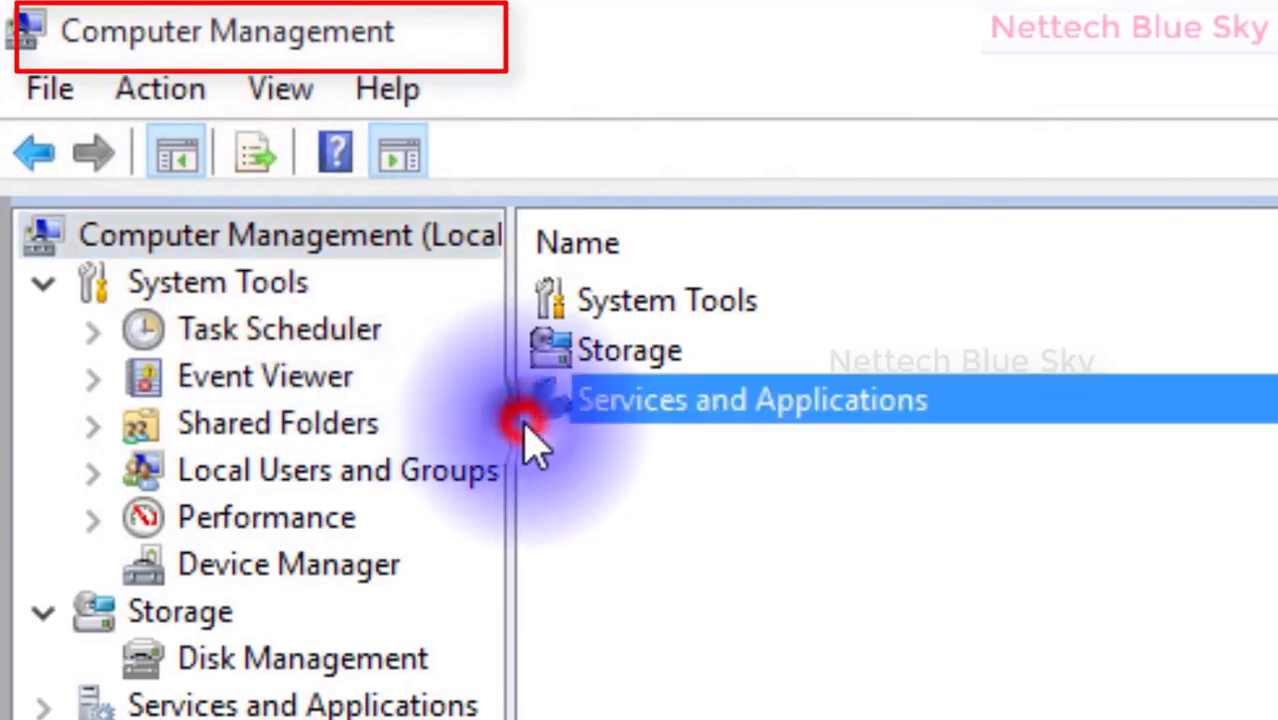
{"action": "left_click_drag", "start_coordinate": [508, 422], "coordinate": [680, 420]}
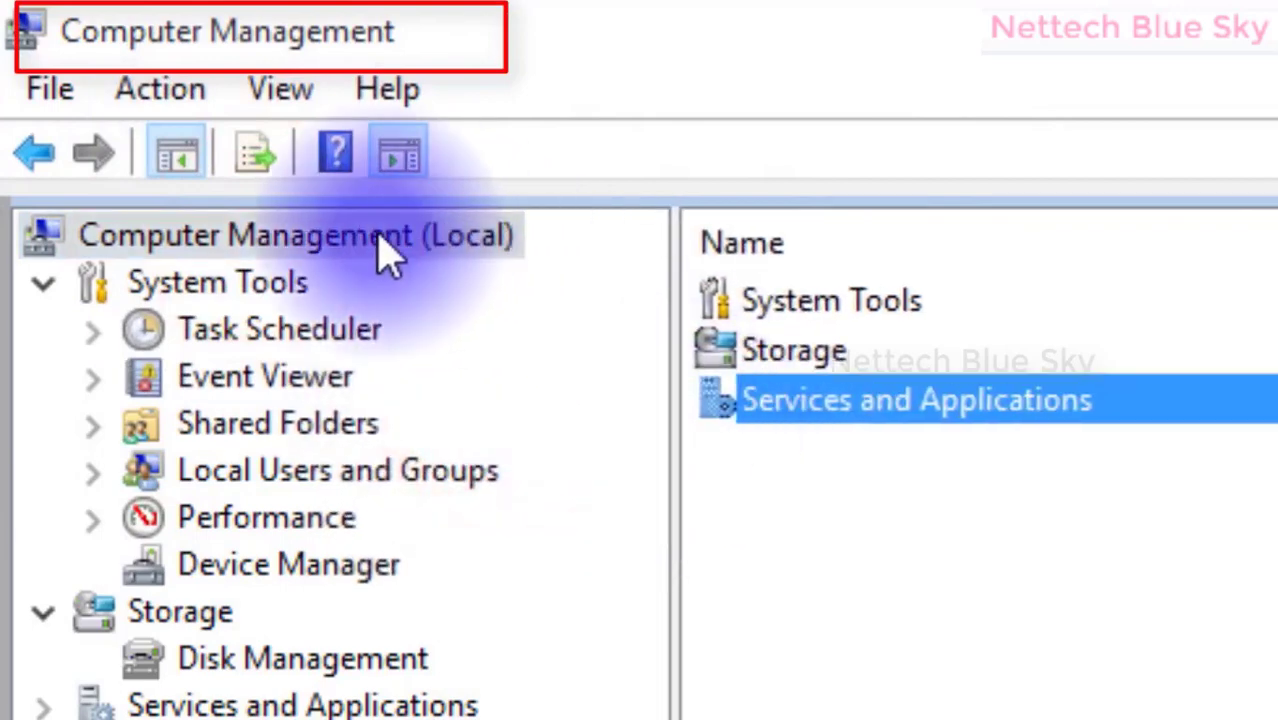
{"action": "left_click", "coordinate": [380, 251]}
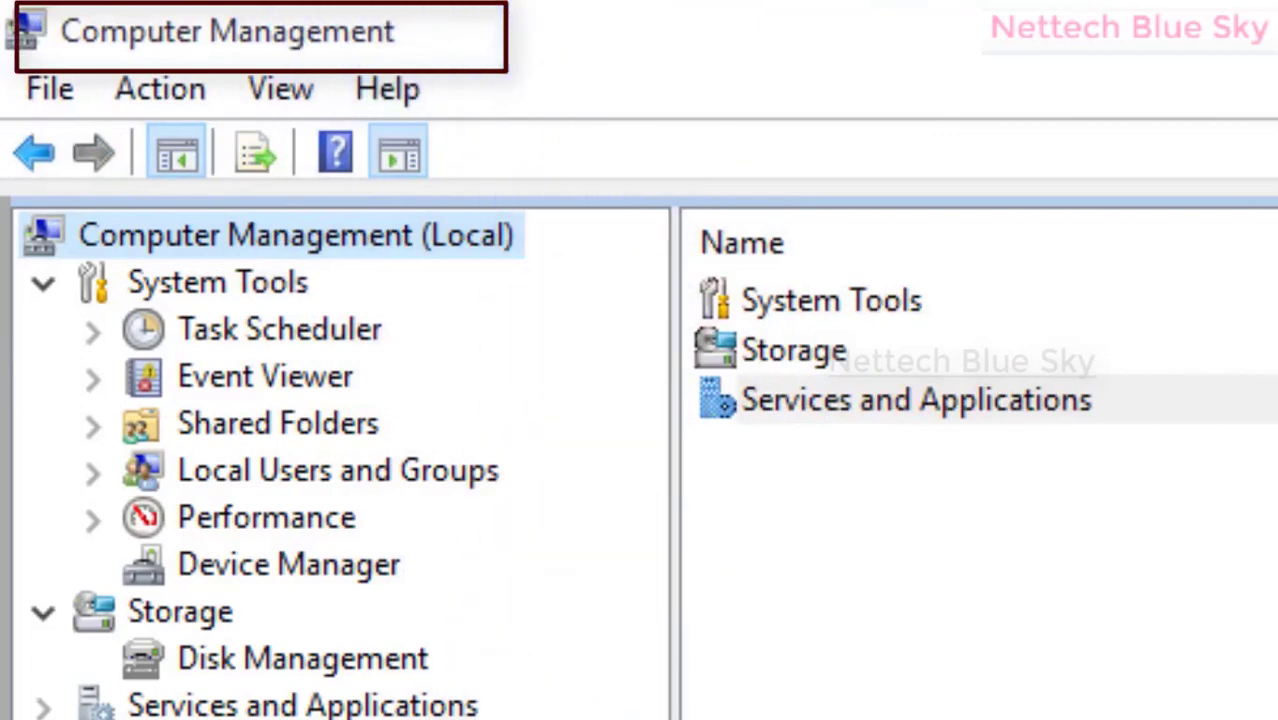
{"action": "left_click", "coordinate": [30, 93]}
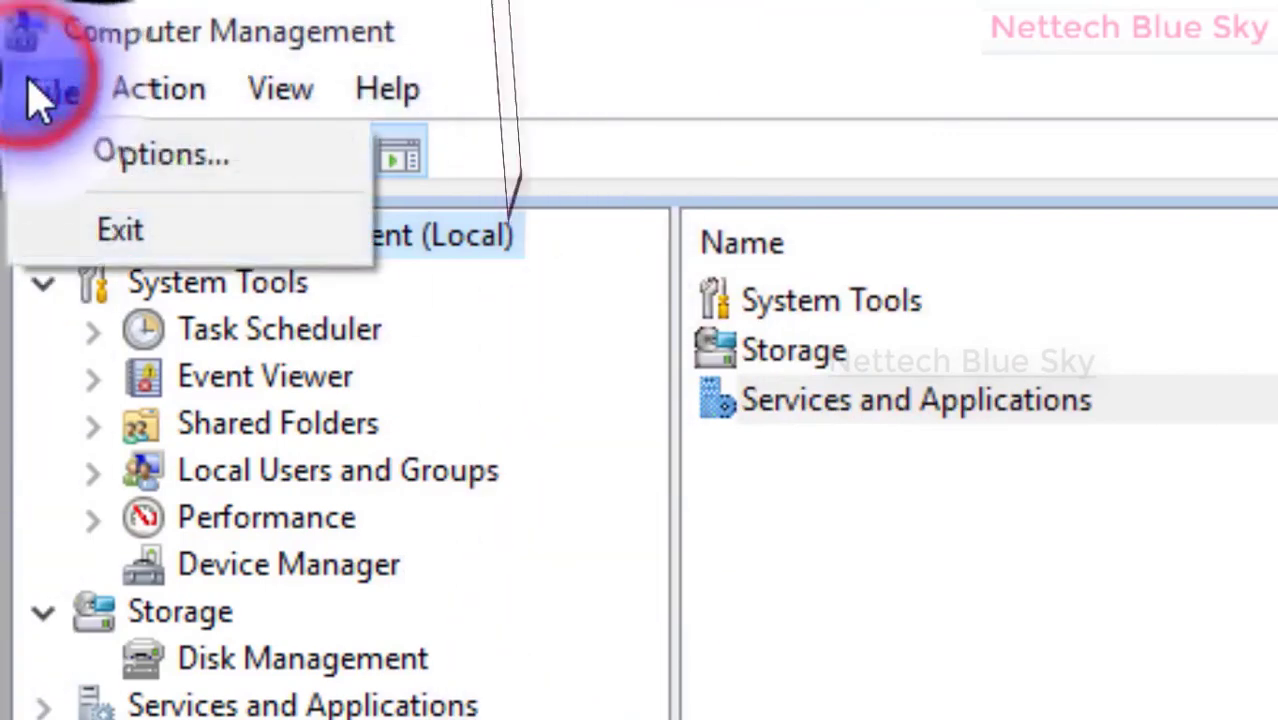
{"action": "mouse_move", "coordinate": [130, 105]}
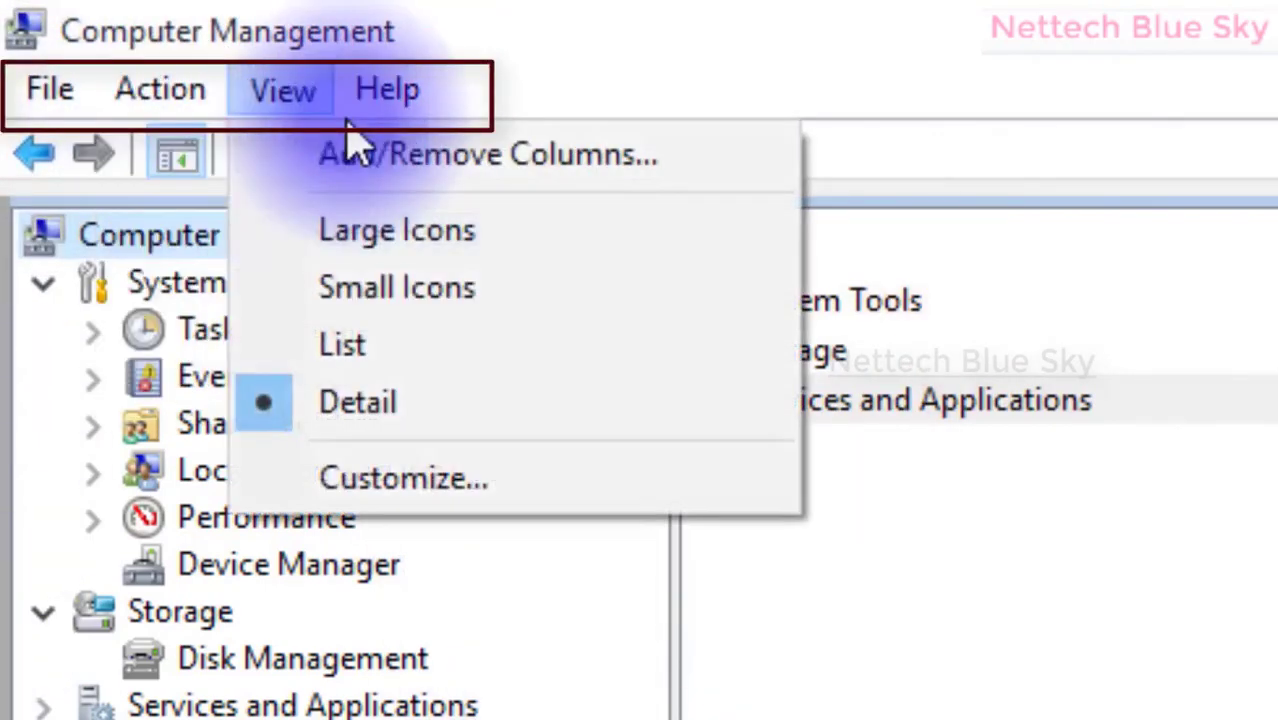
{"action": "mouse_move", "coordinate": [400, 135]}
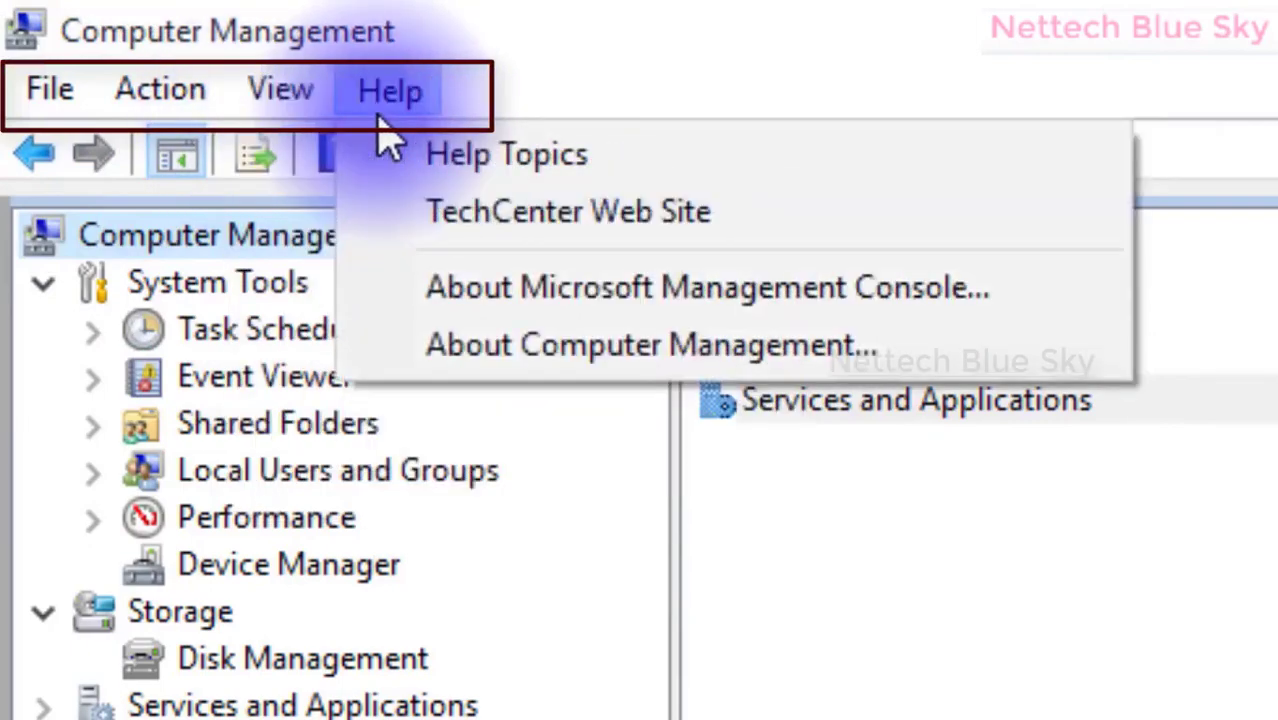
Review the commands offered in the console's menus and open the console options
{"action": "mouse_move", "coordinate": [15, 105]}
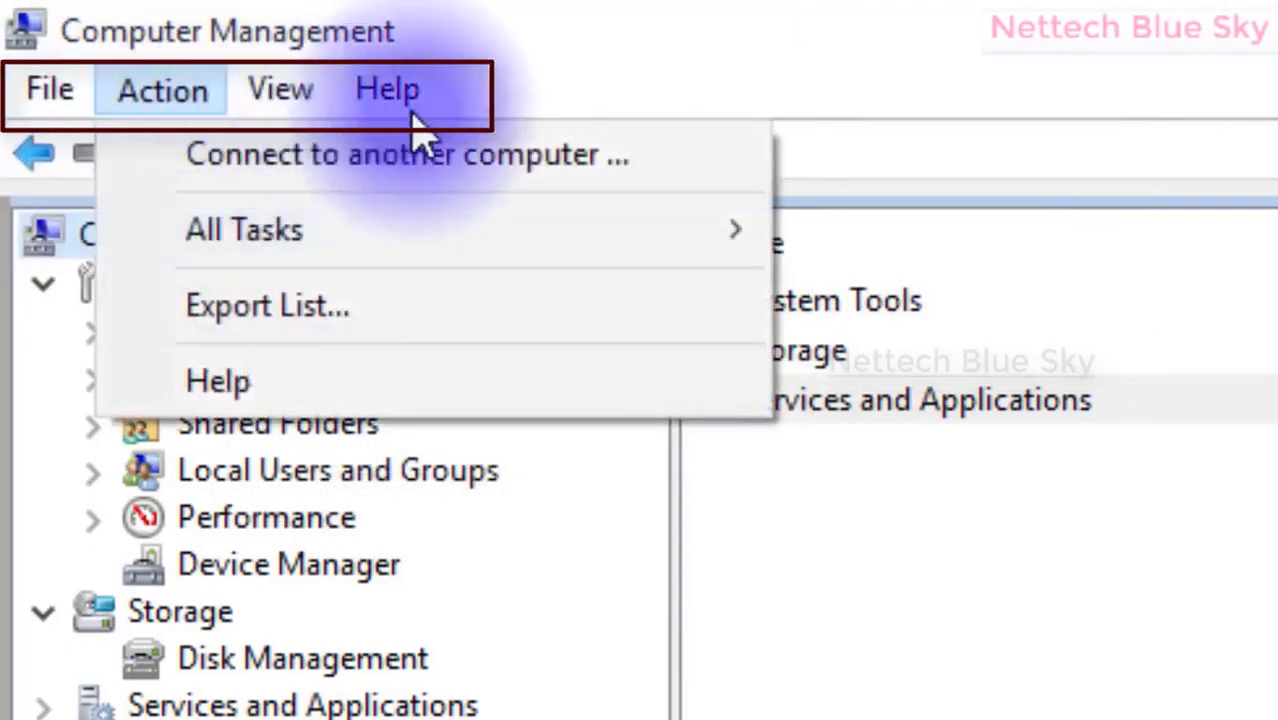
{"action": "mouse_move", "coordinate": [394, 91]}
{"action": "mouse_move", "coordinate": [285, 88]}
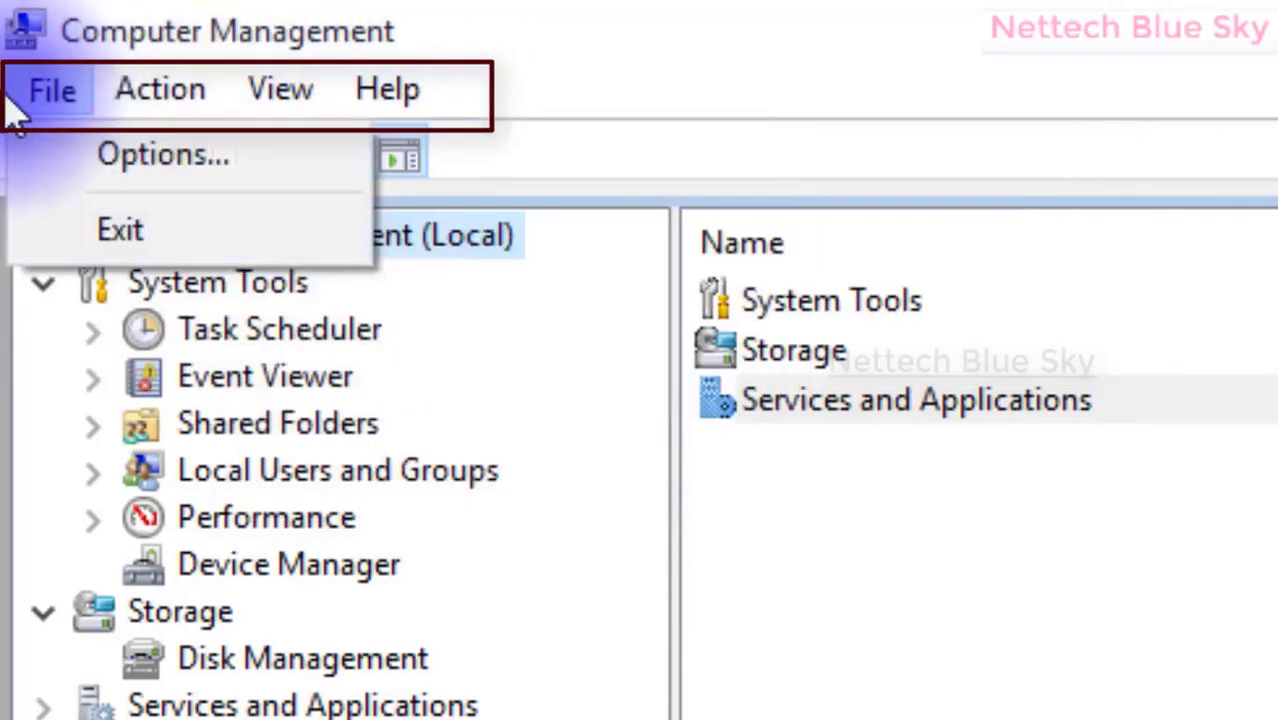
{"action": "left_click", "coordinate": [165, 163]}
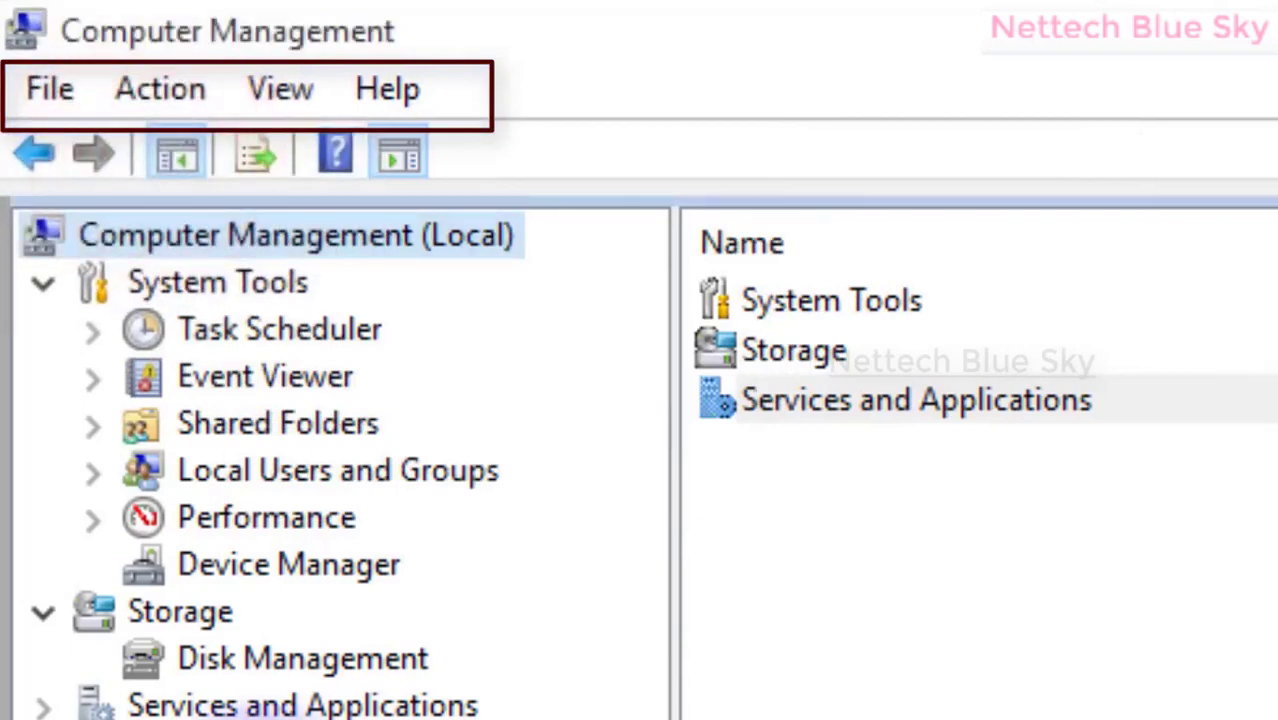
View the dialogs for connecting to another computer and for exporting the list, cancelling both without changes
{"action": "left_click", "coordinate": [142, 104]}
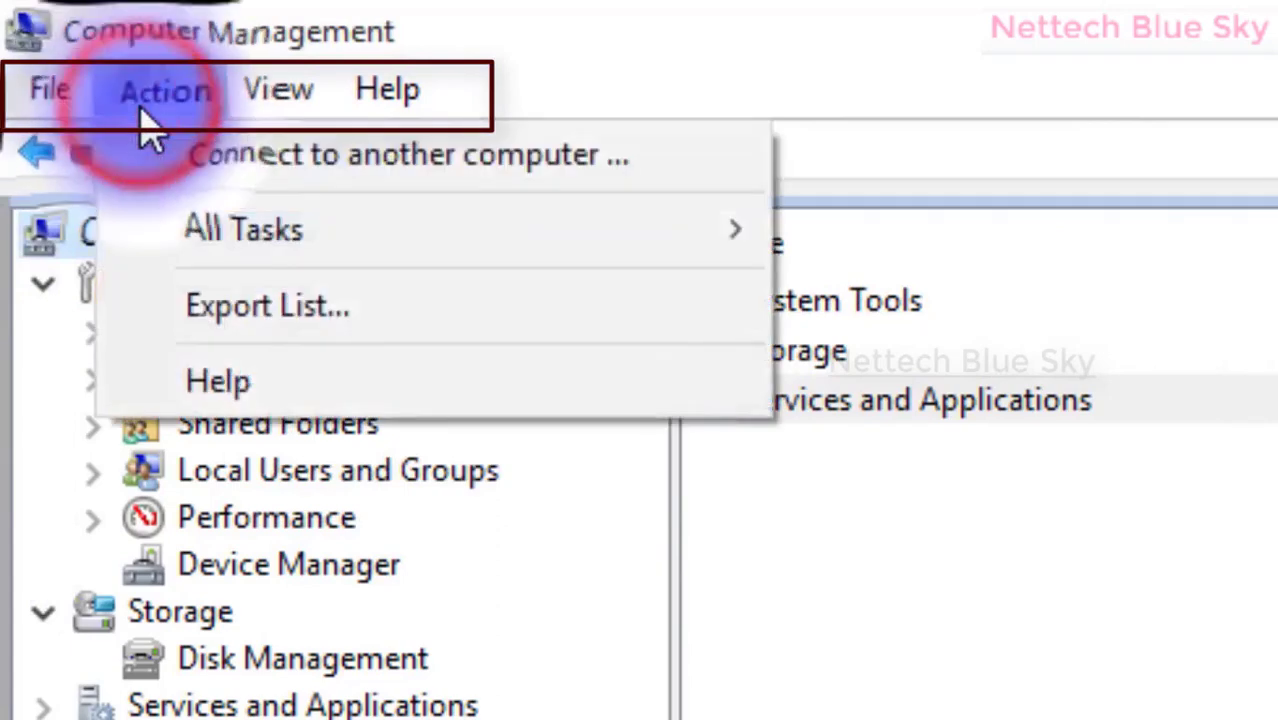
{"action": "left_click", "coordinate": [140, 105]}
{"action": "left_click", "coordinate": [134, 104]}
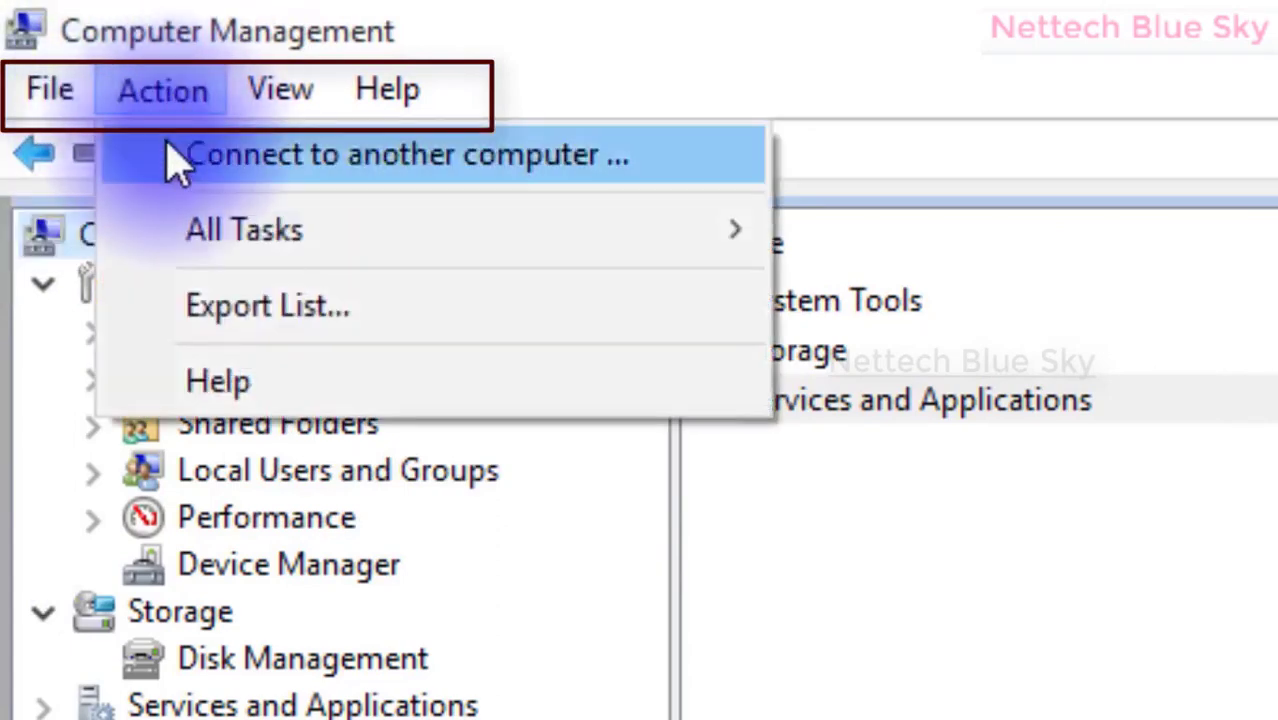
{"action": "left_click", "coordinate": [550, 170]}
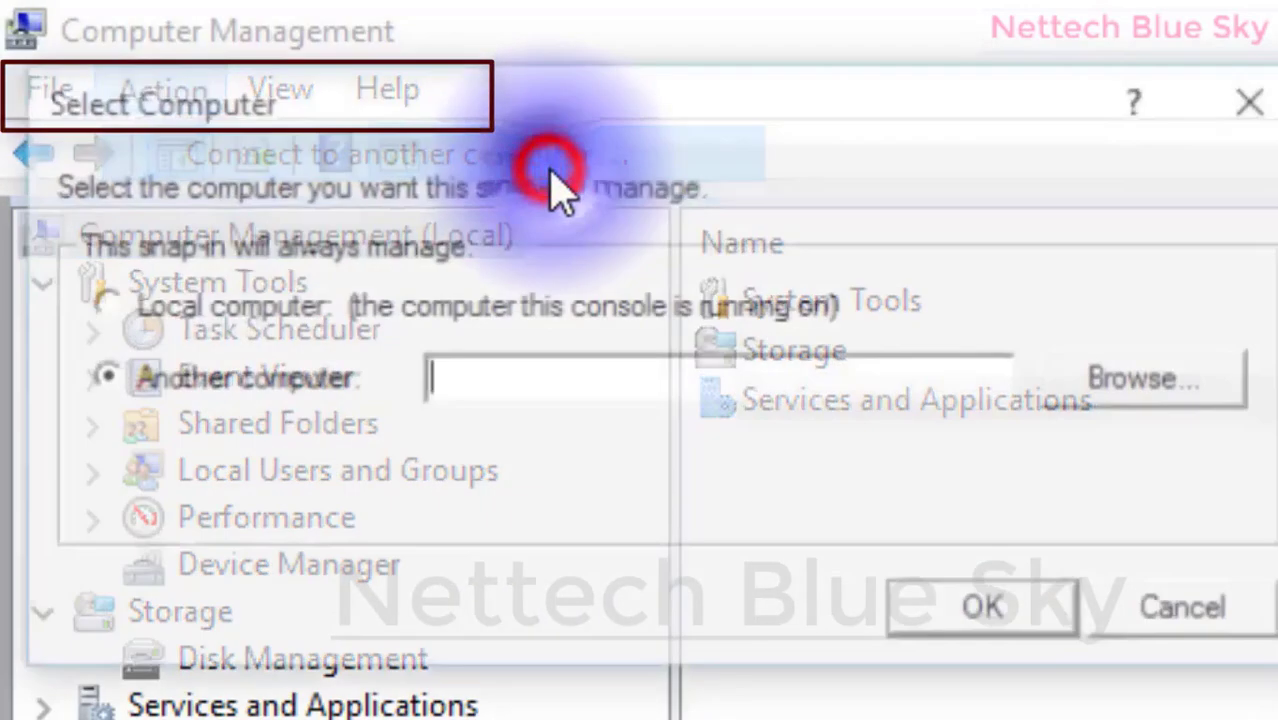
{"action": "left_click", "coordinate": [1180, 607]}
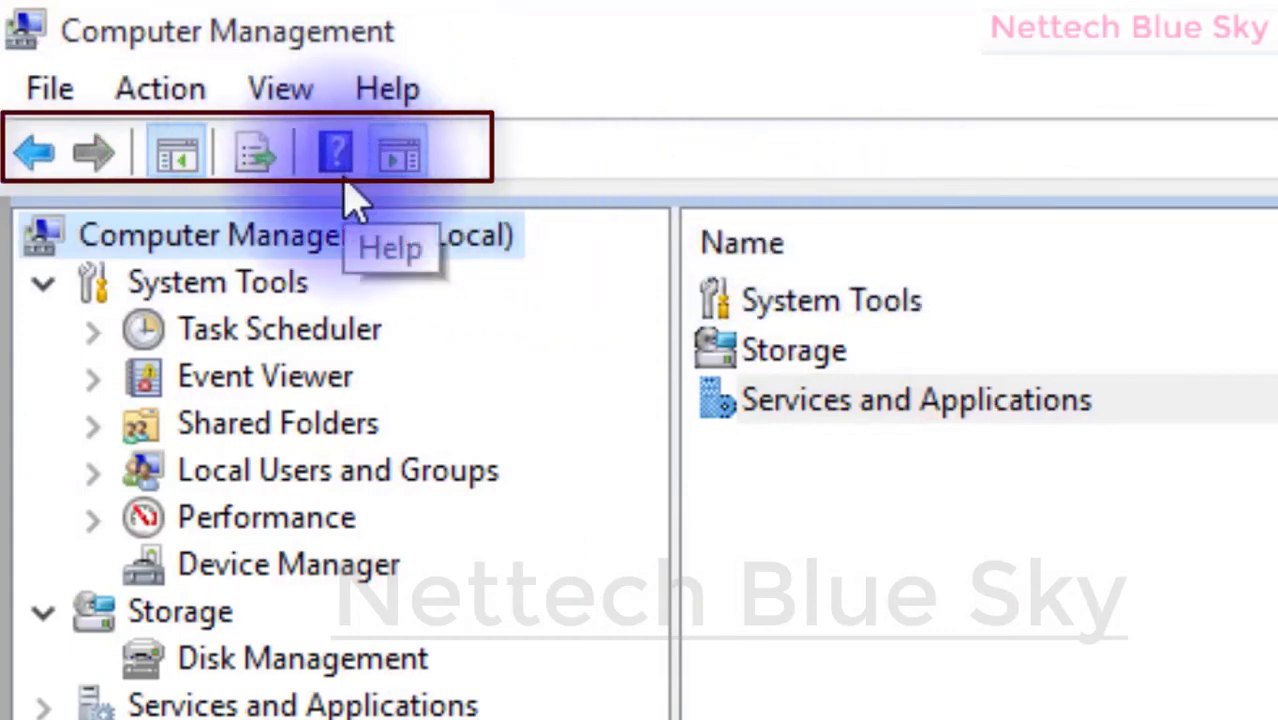
{"action": "left_click", "coordinate": [252, 158]}
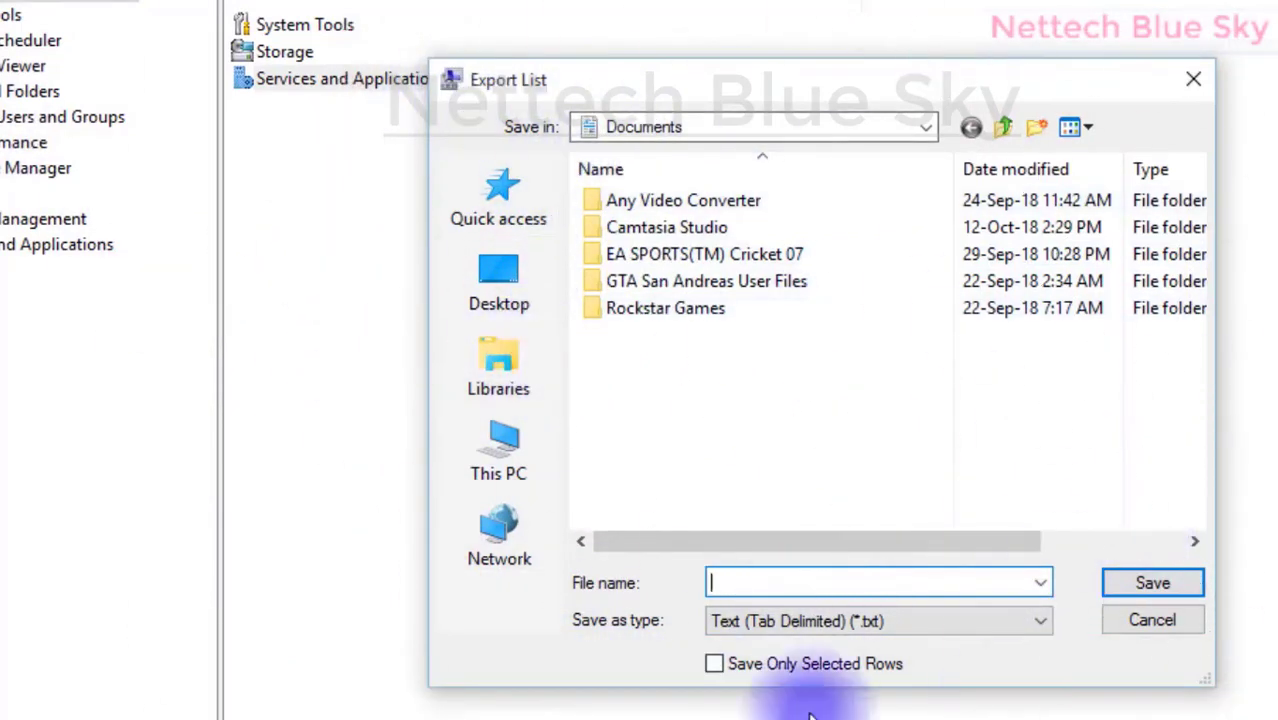
{"action": "left_click", "coordinate": [1151, 628]}
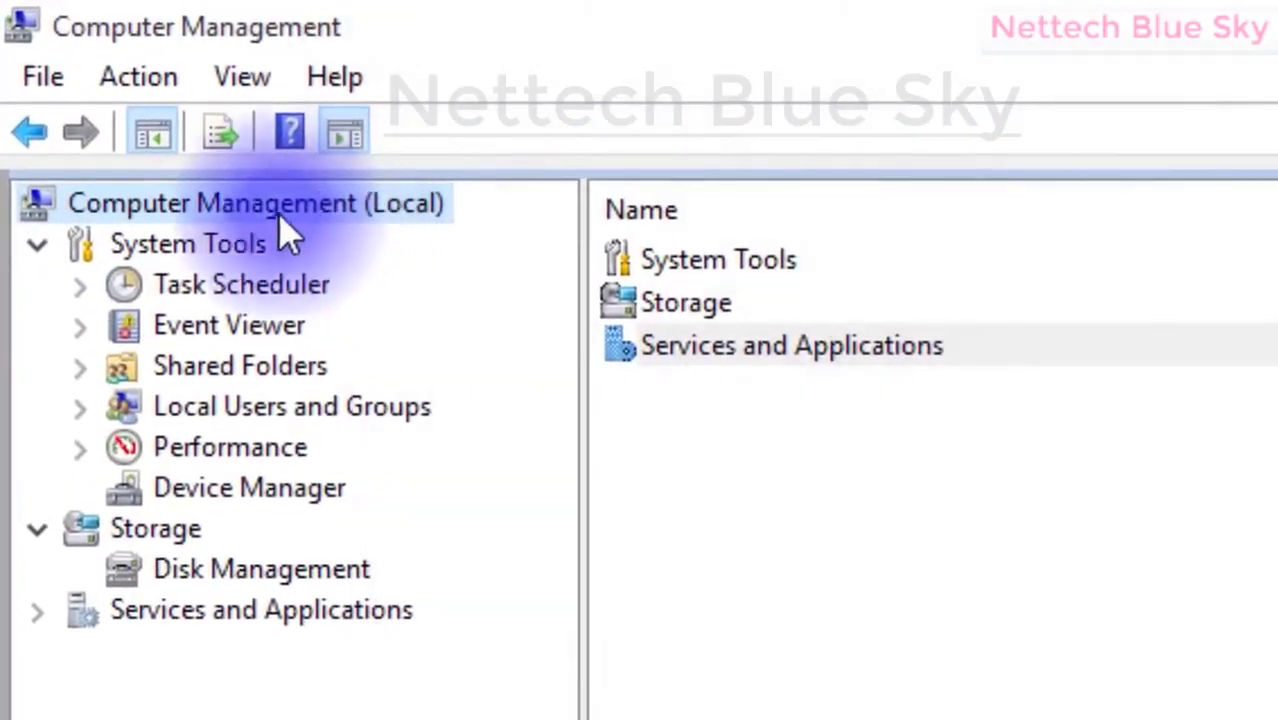
Collapse the System Tools and Storage nodes in the console tree and select Computer Management (Local)
{"action": "left_click", "coordinate": [39, 247]}
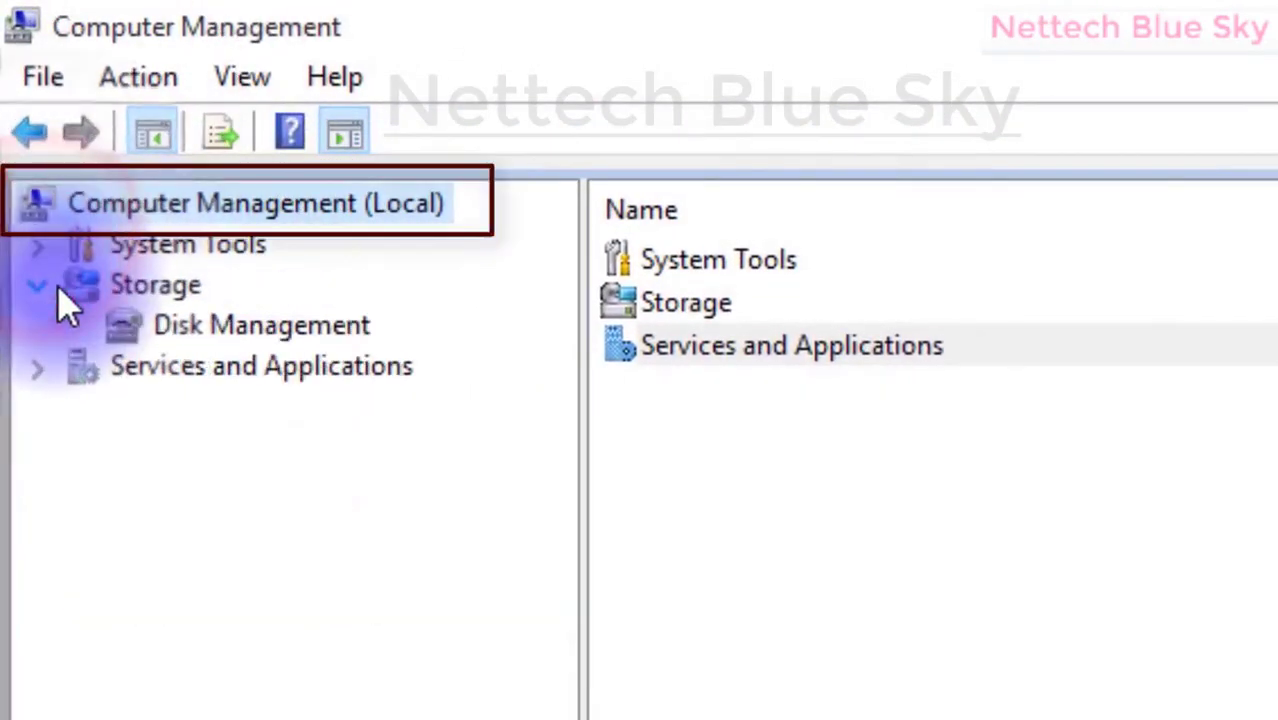
{"action": "left_click", "coordinate": [45, 286]}
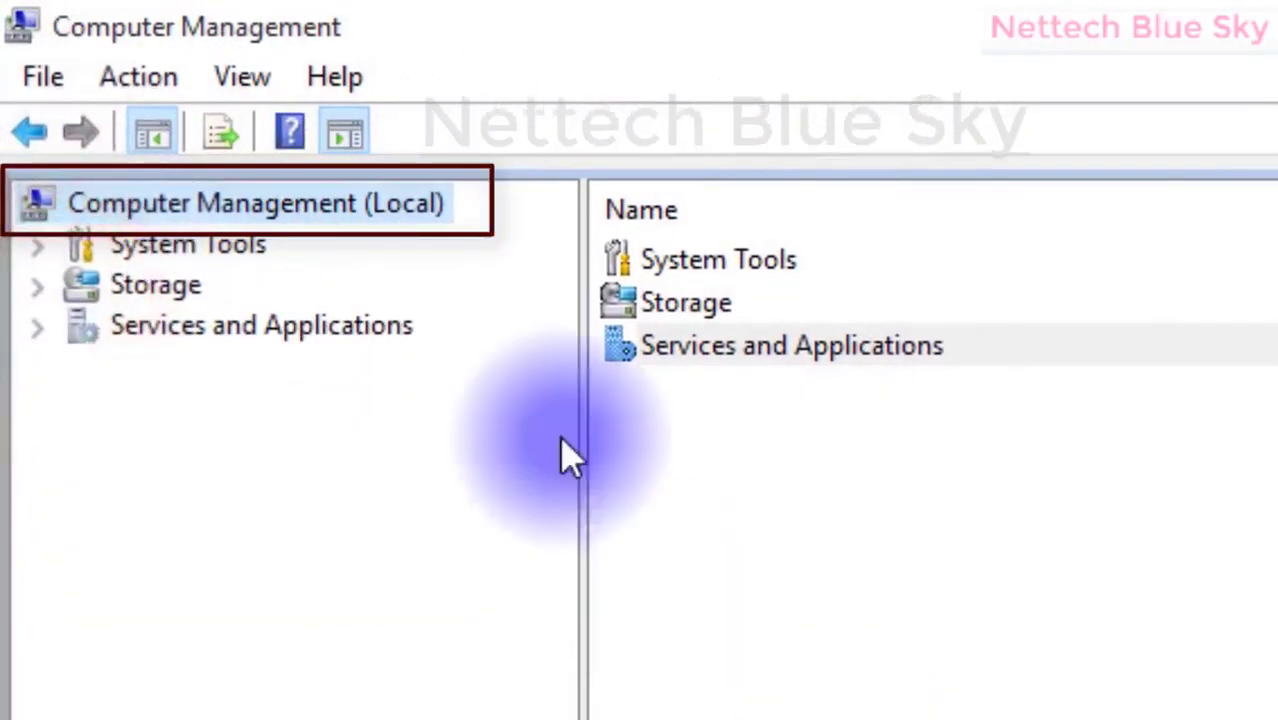
{"action": "left_click", "coordinate": [350, 197]}
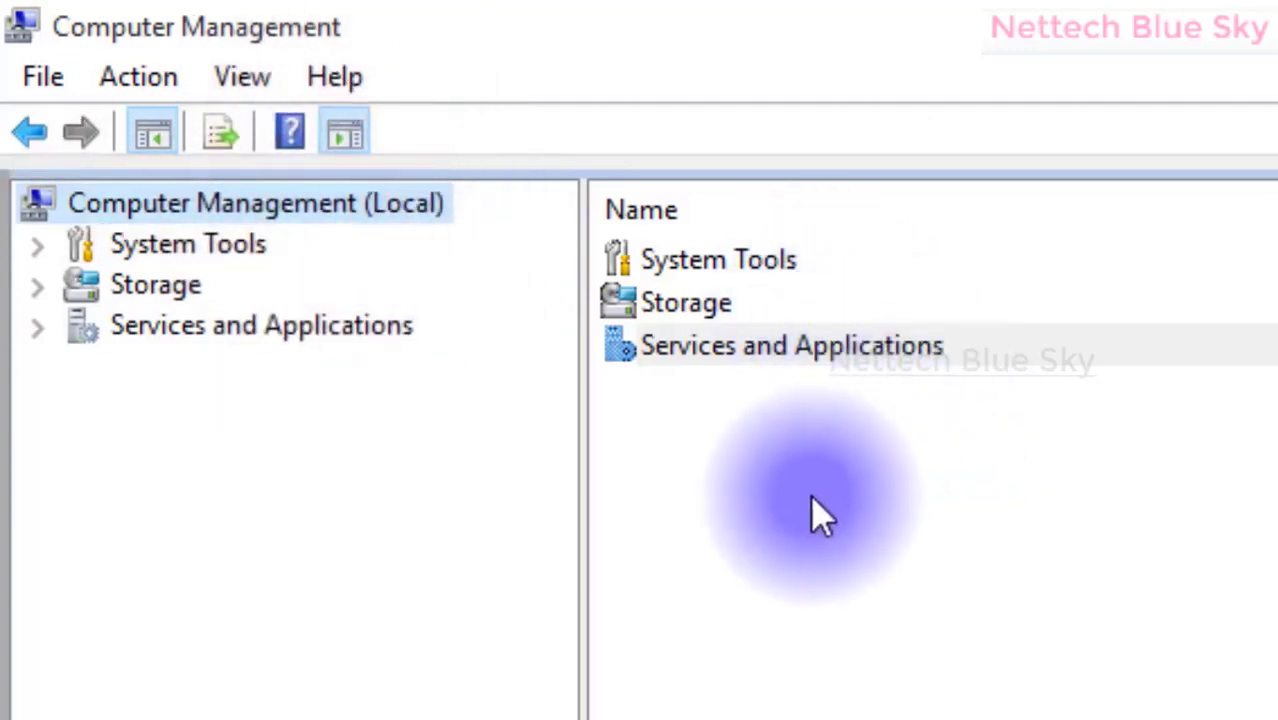
Display the contents of System Tools, Storage, and Services and Applications in turn, then return to System Tools
{"action": "left_click", "coordinate": [130, 244]}
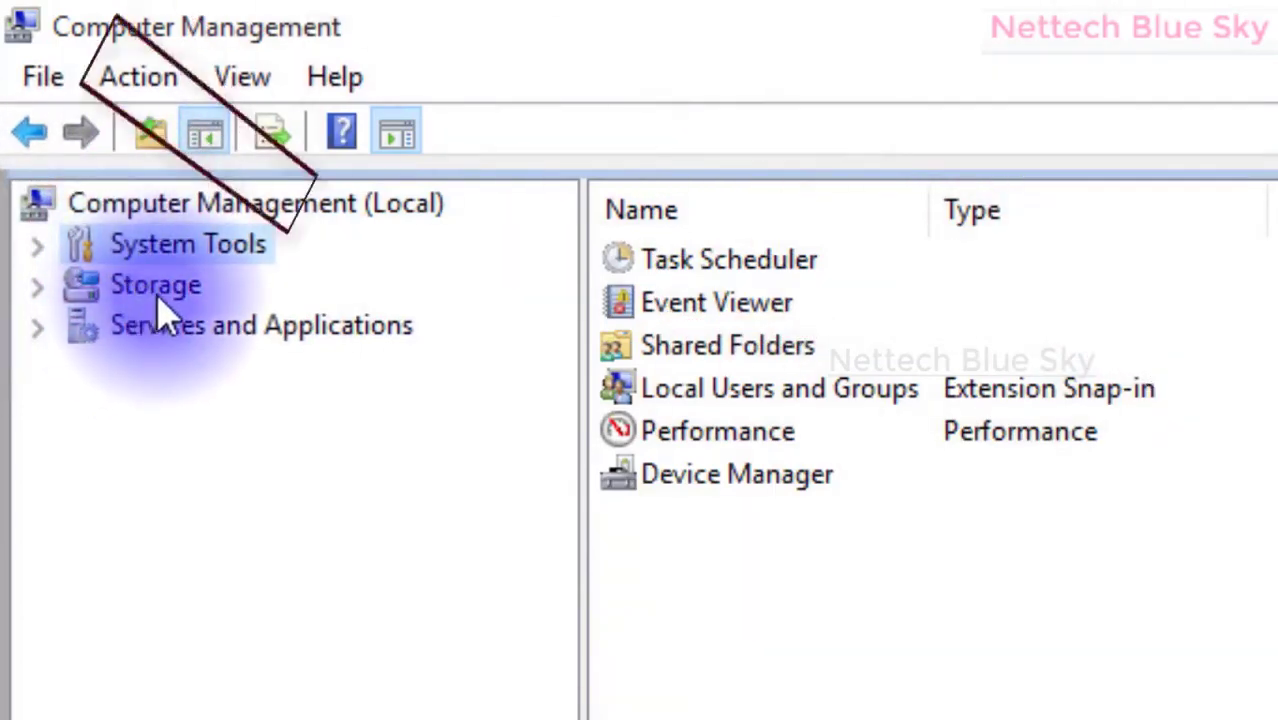
{"action": "left_click", "coordinate": [160, 290]}
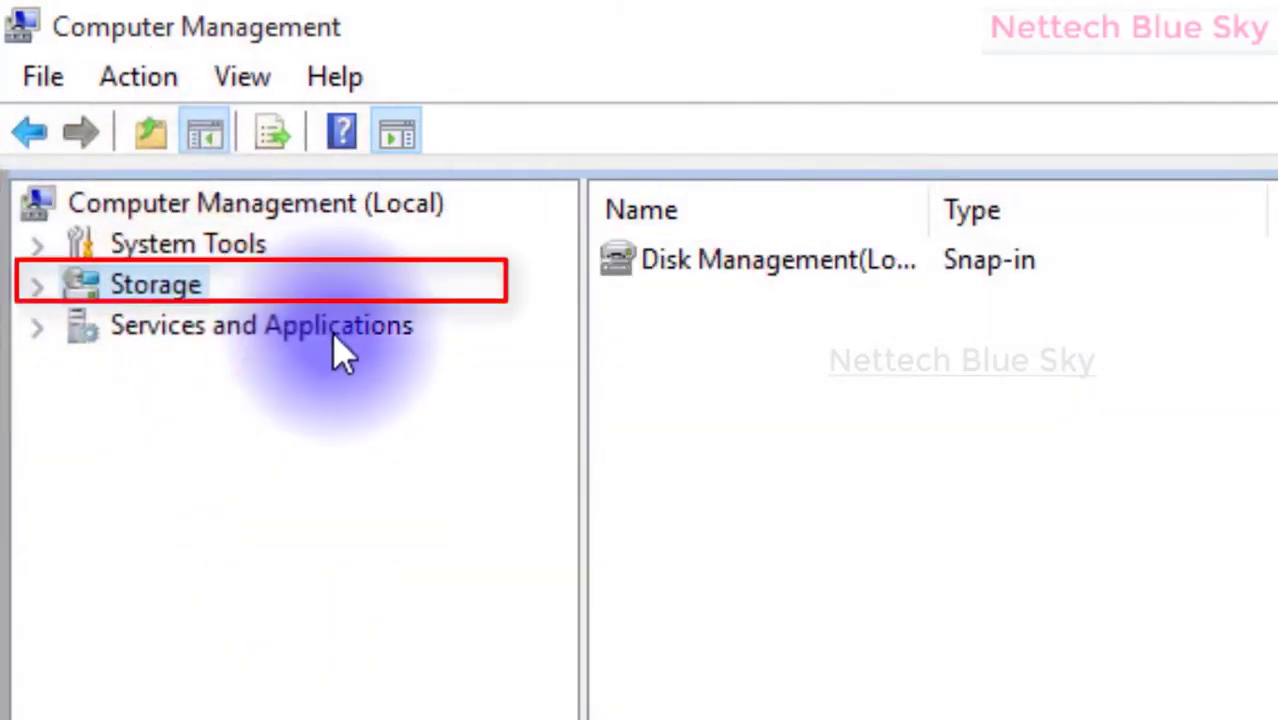
{"action": "left_click", "coordinate": [350, 340]}
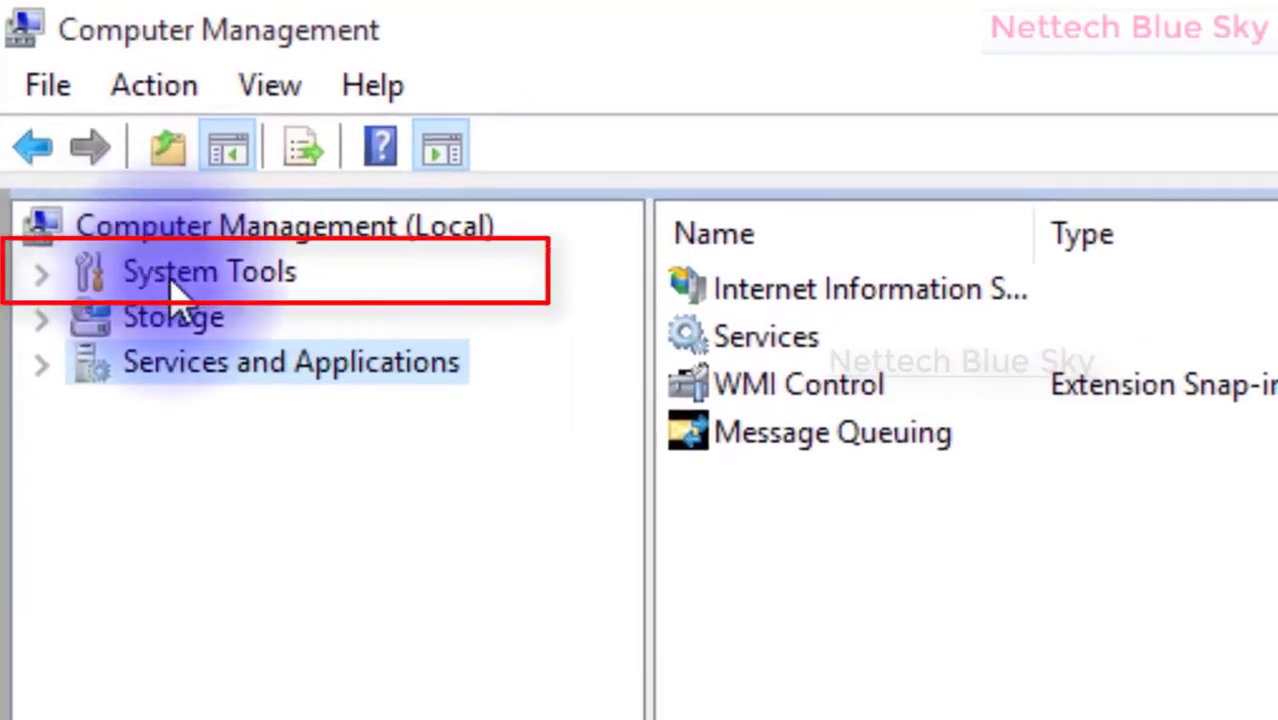
{"action": "left_click", "coordinate": [170, 284]}
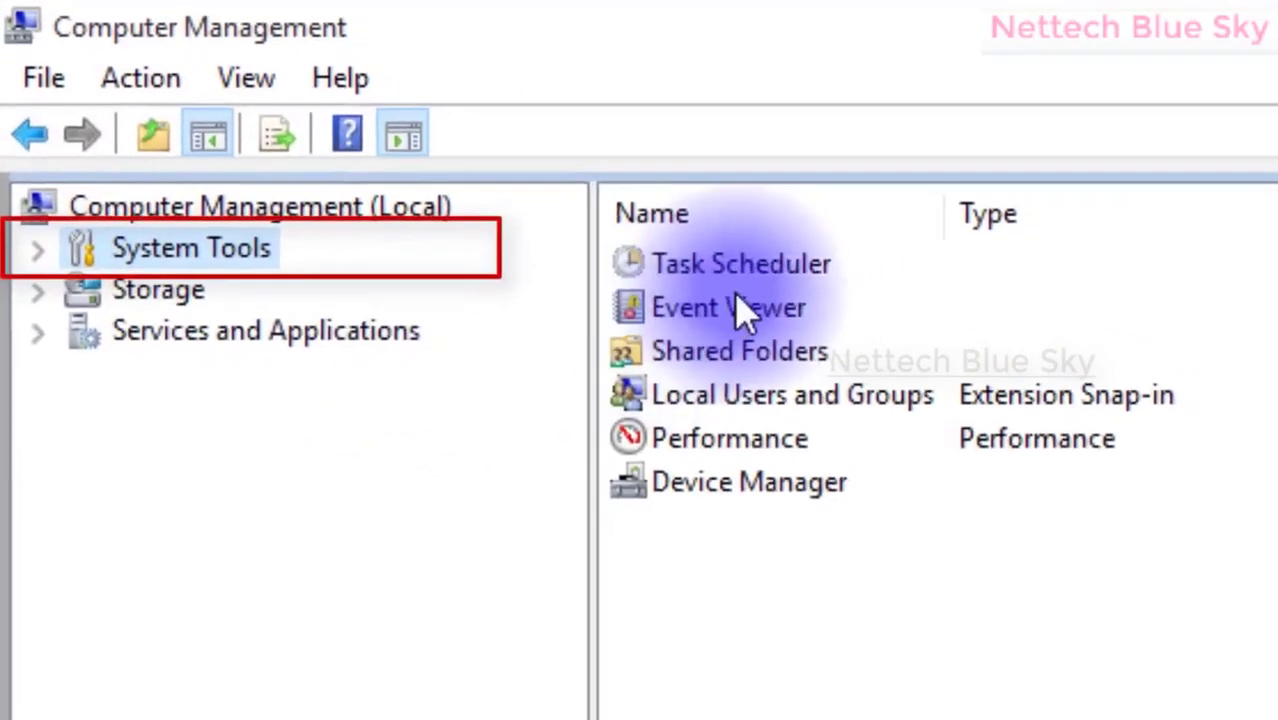
Select Task Scheduler in the System Tools contents and switch the view to large icons
{"action": "left_click", "coordinate": [514, 223]}
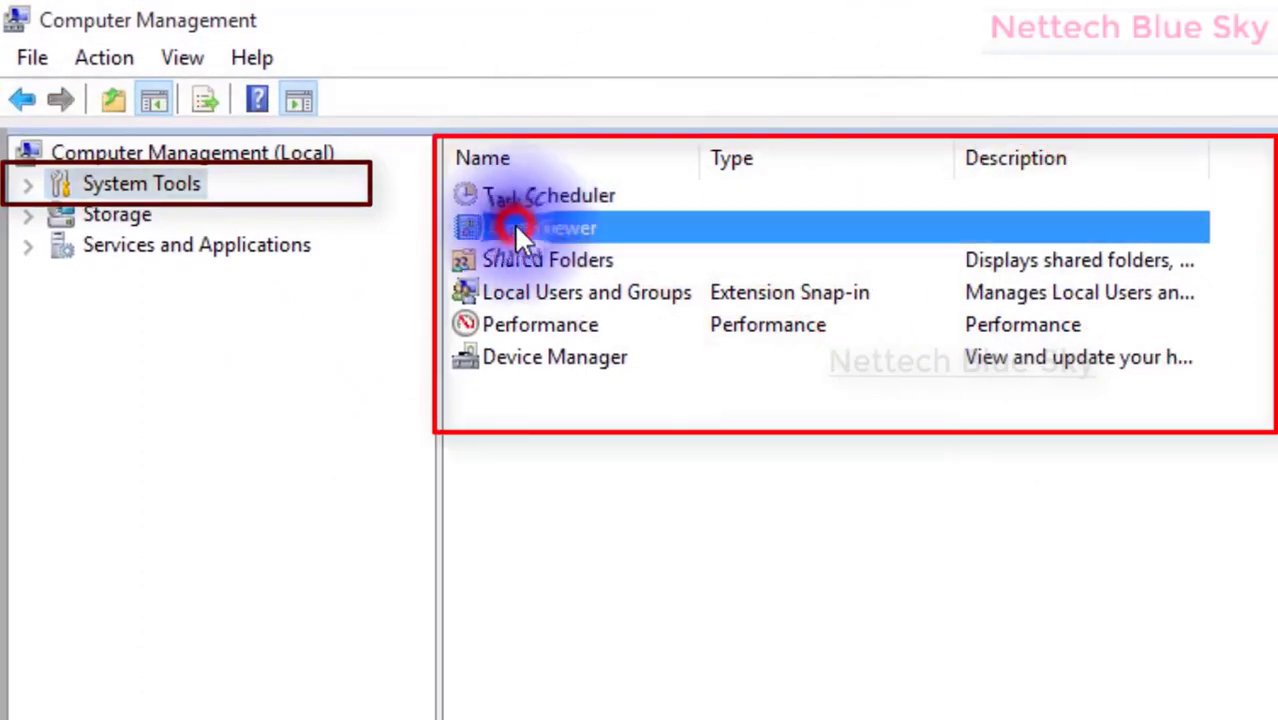
{"action": "left_click", "coordinate": [526, 197]}
{"action": "left_click", "coordinate": [529, 226]}
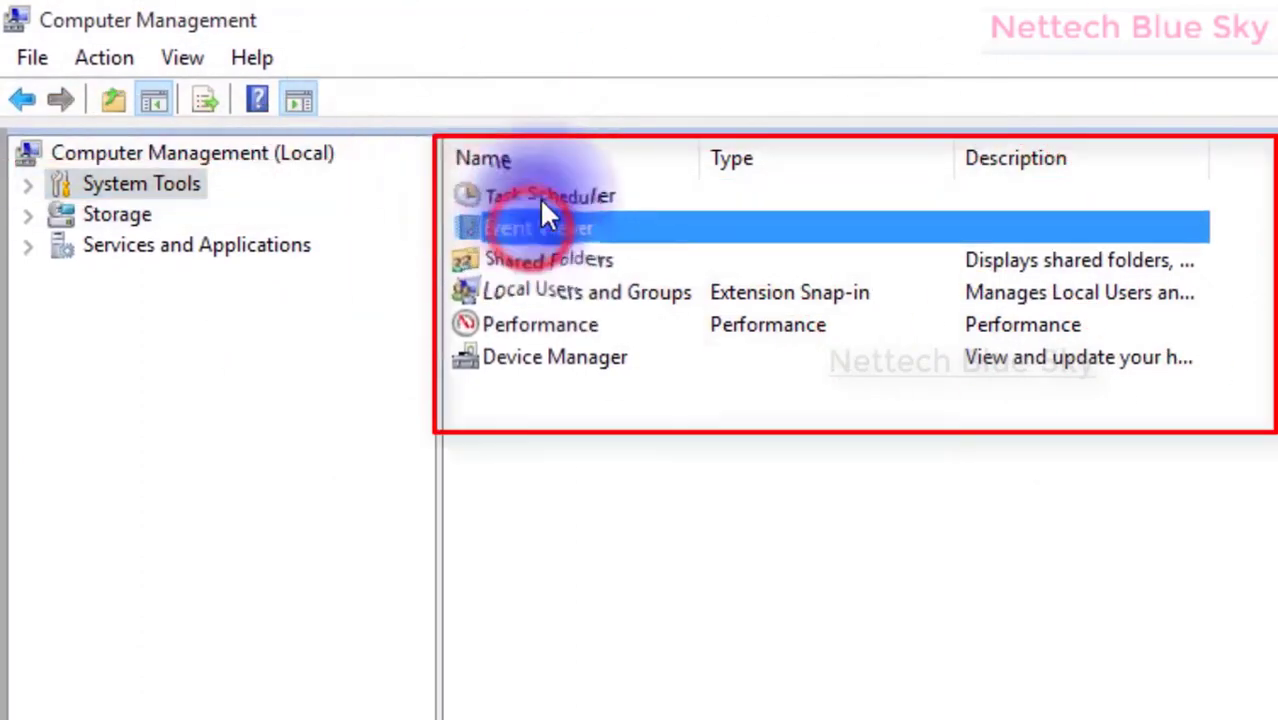
{"action": "left_click", "coordinate": [539, 197]}
{"action": "left_click", "coordinate": [183, 58]}
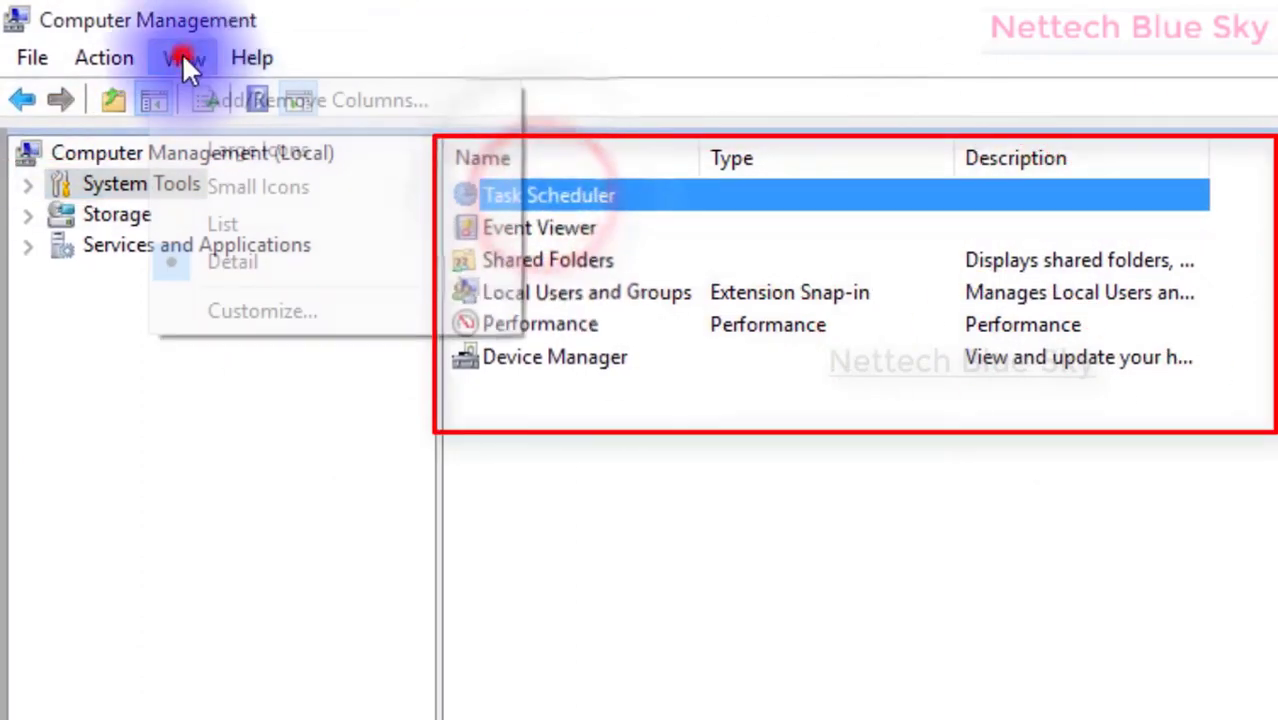
{"action": "left_click", "coordinate": [215, 145]}
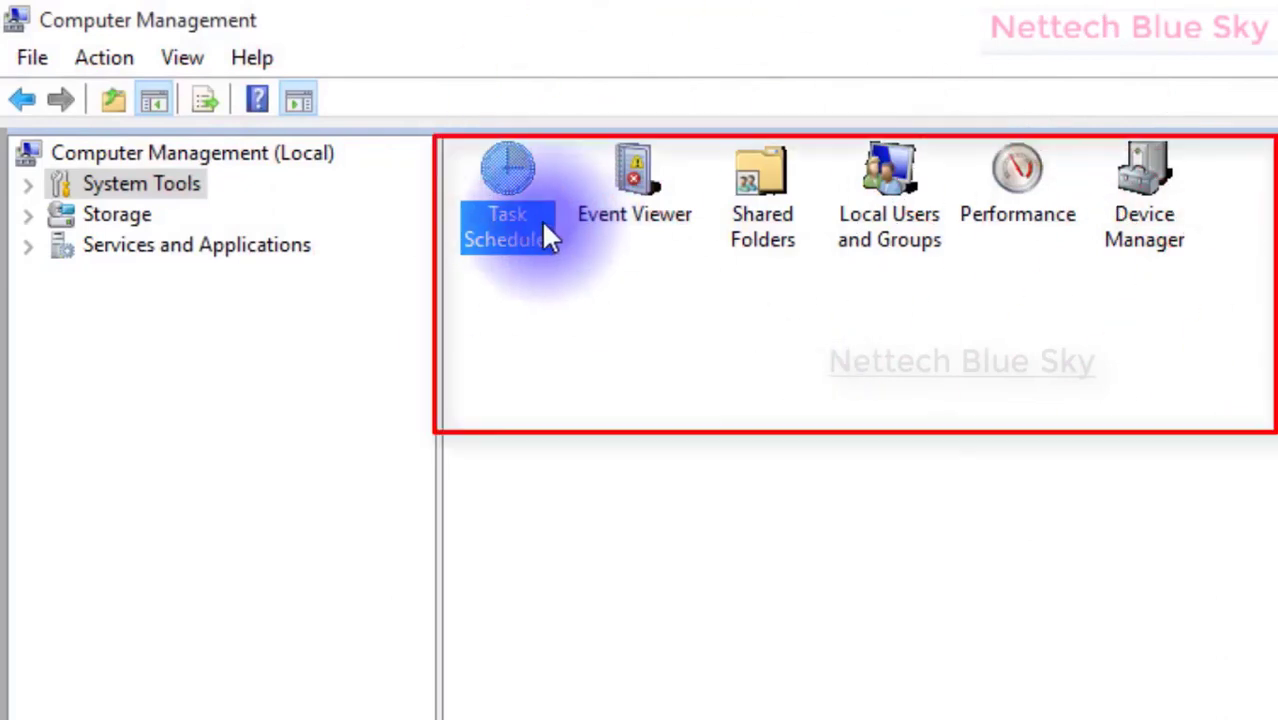
Examine the System Tools items one by one, from Task Scheduler and Event Viewer through to Device Manager
{"action": "left_click", "coordinate": [641, 212]}
{"action": "left_click", "coordinate": [530, 322]}
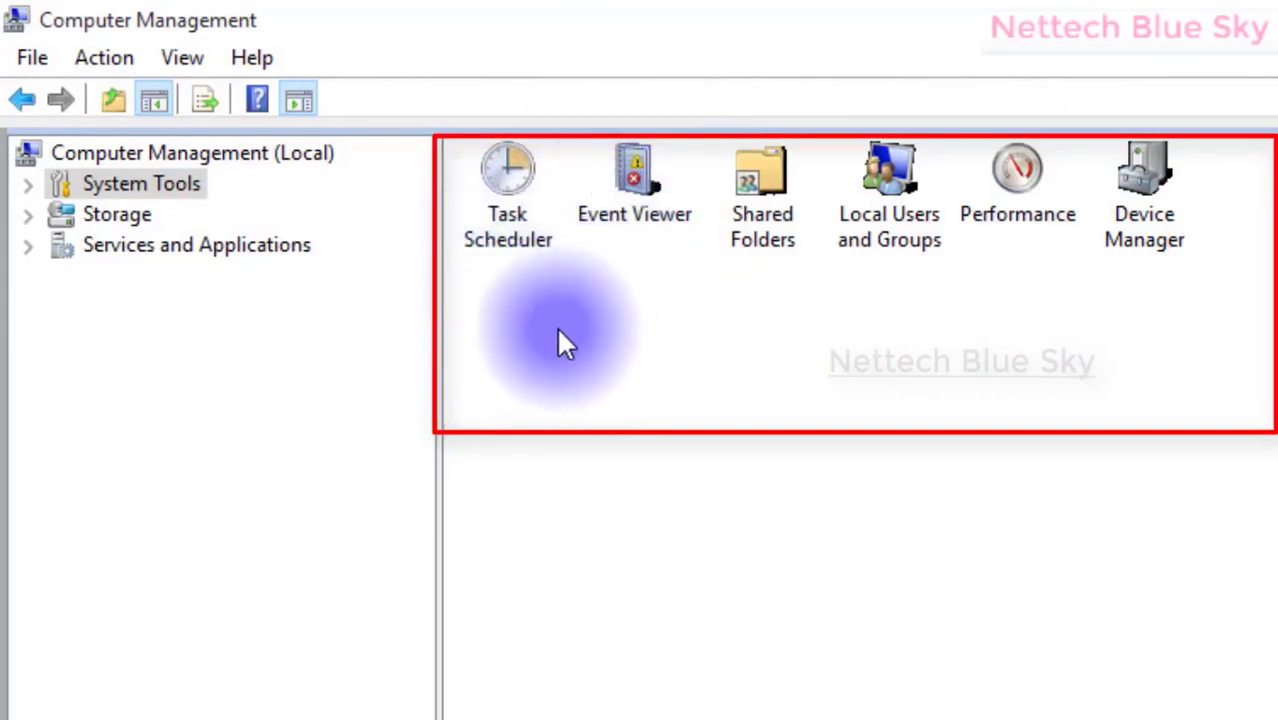
{"action": "left_click", "coordinate": [507, 243]}
{"action": "left_click", "coordinate": [638, 212]}
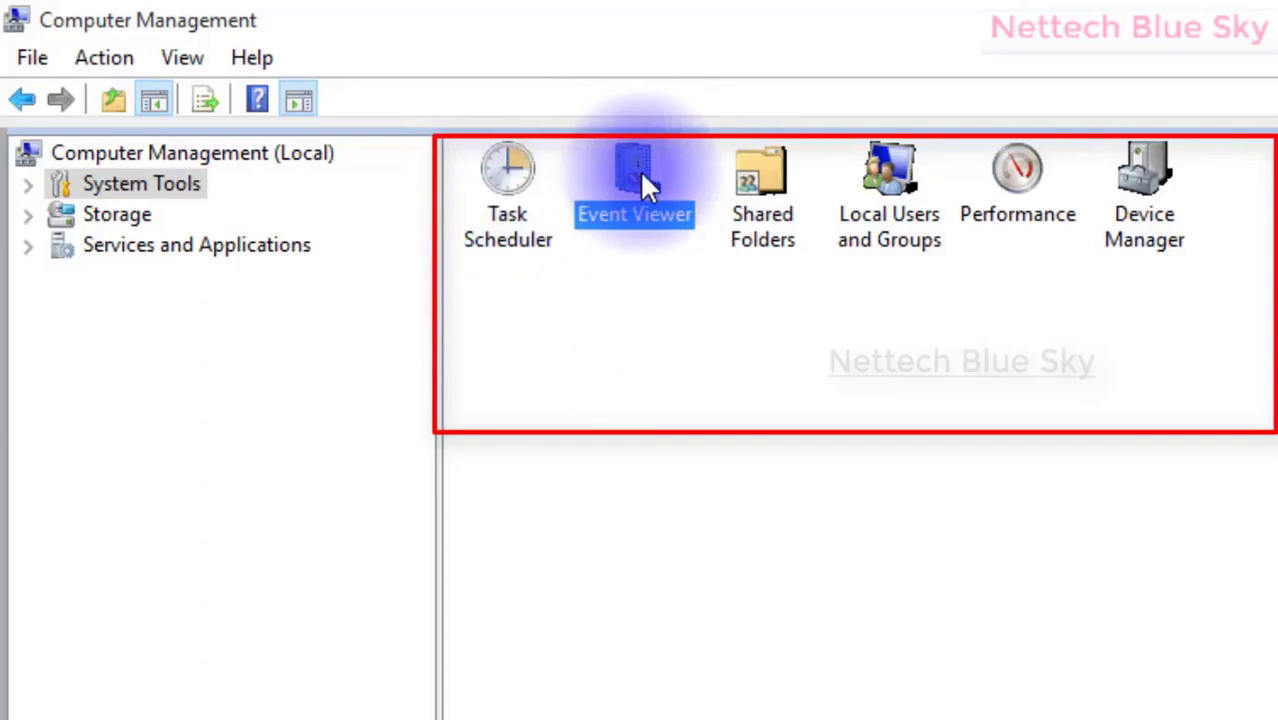
{"action": "left_click", "coordinate": [505, 195]}
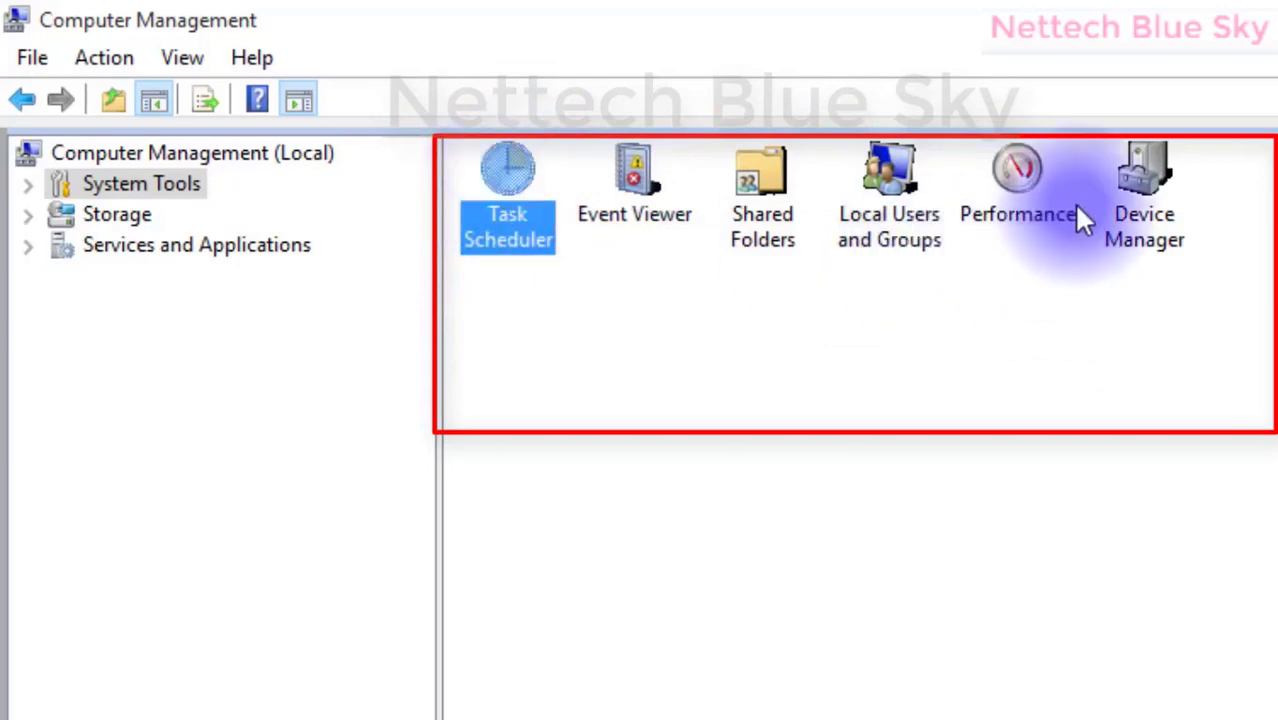
{"action": "left_click", "coordinate": [1040, 210]}
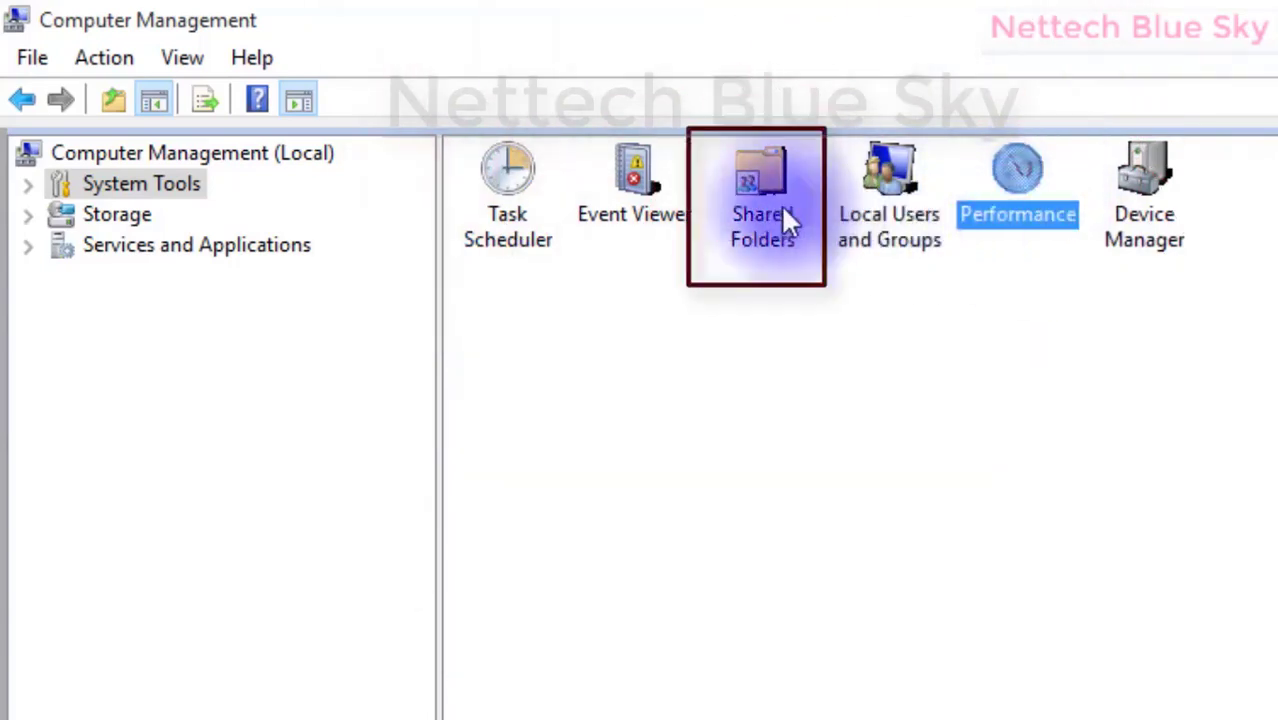
{"action": "left_click", "coordinate": [750, 212]}
{"action": "left_click", "coordinate": [870, 228]}
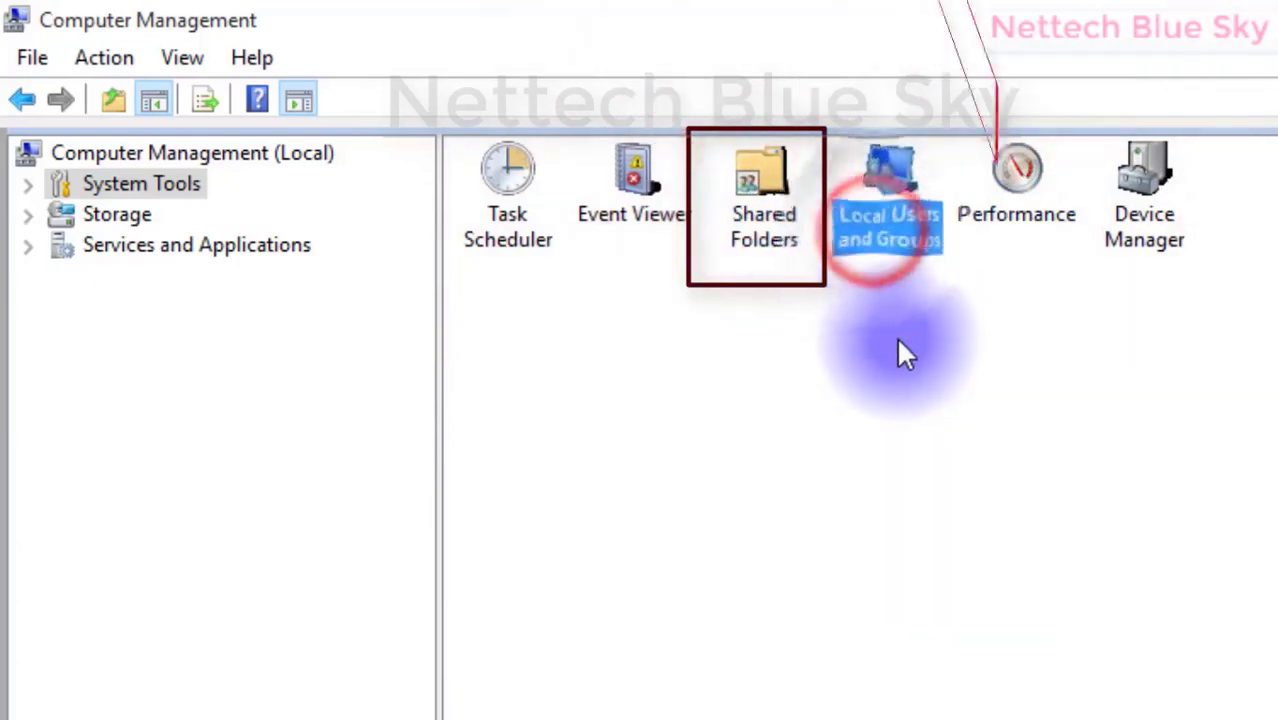
{"action": "left_click", "coordinate": [1165, 215]}
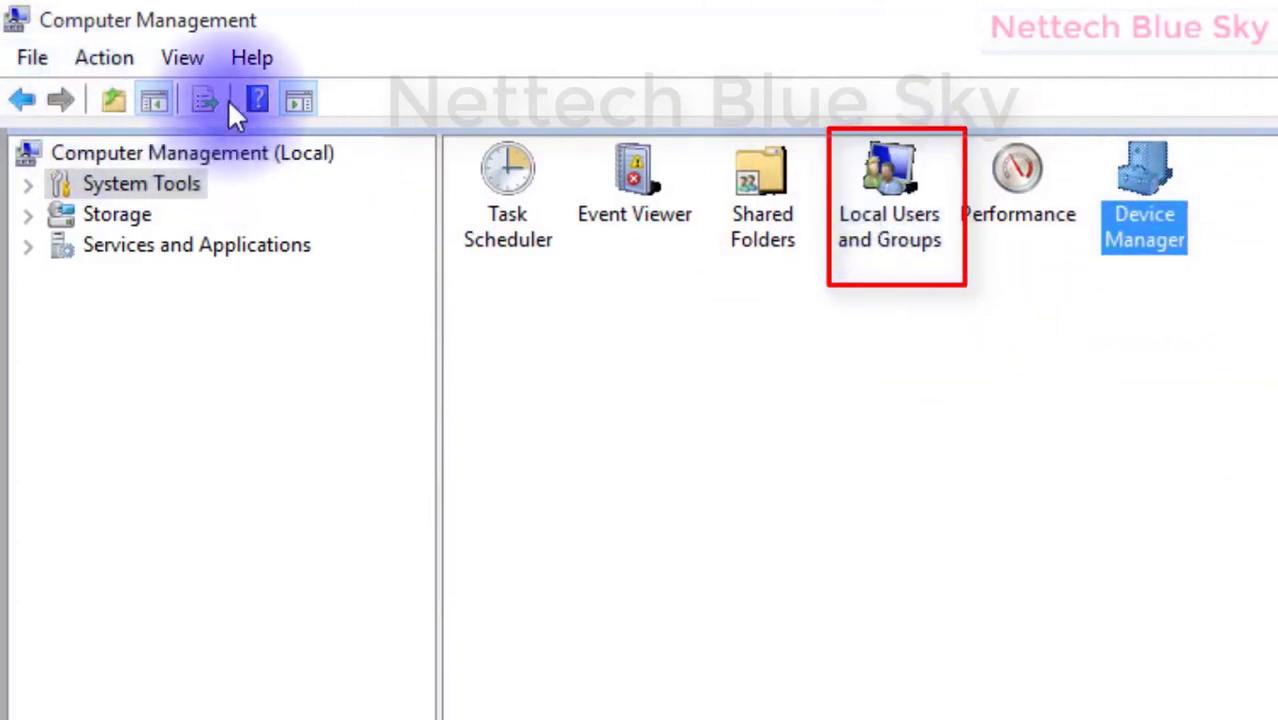
Try the List view for the System Tools contents, then switch to the Detail view
{"action": "left_click", "coordinate": [192, 58]}
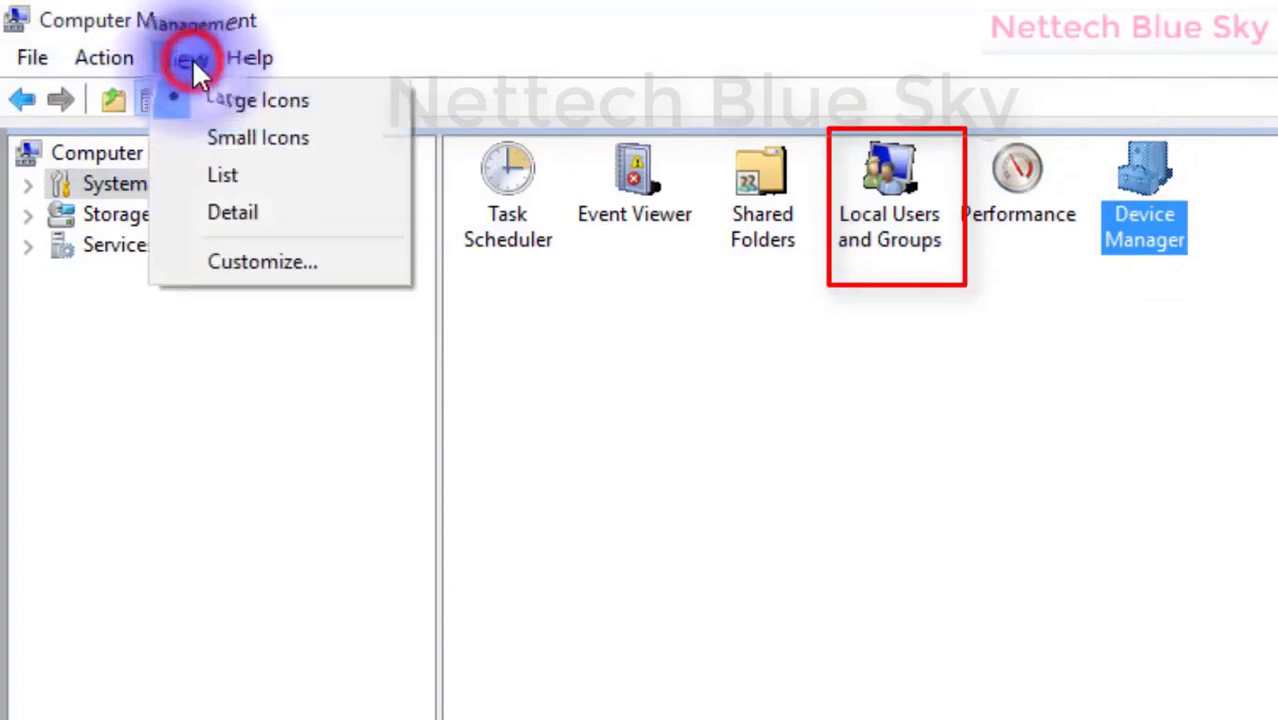
{"action": "left_click", "coordinate": [213, 176]}
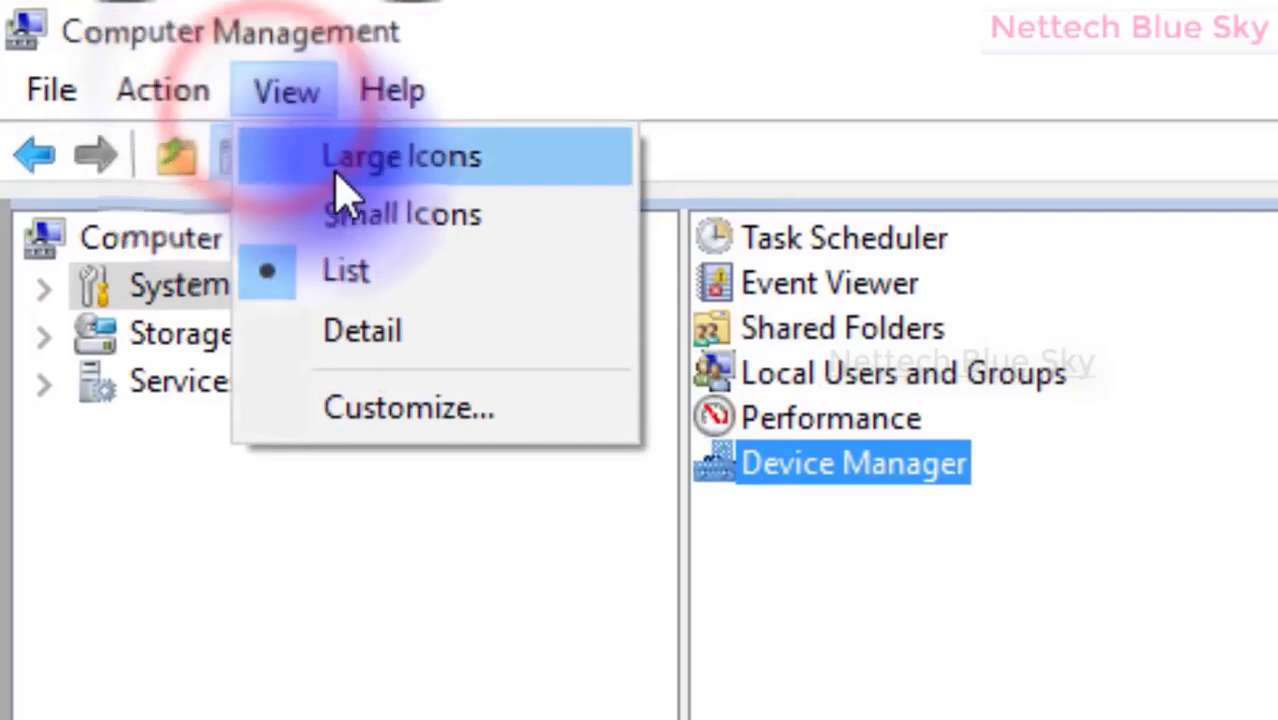
{"action": "left_click", "coordinate": [340, 333]}
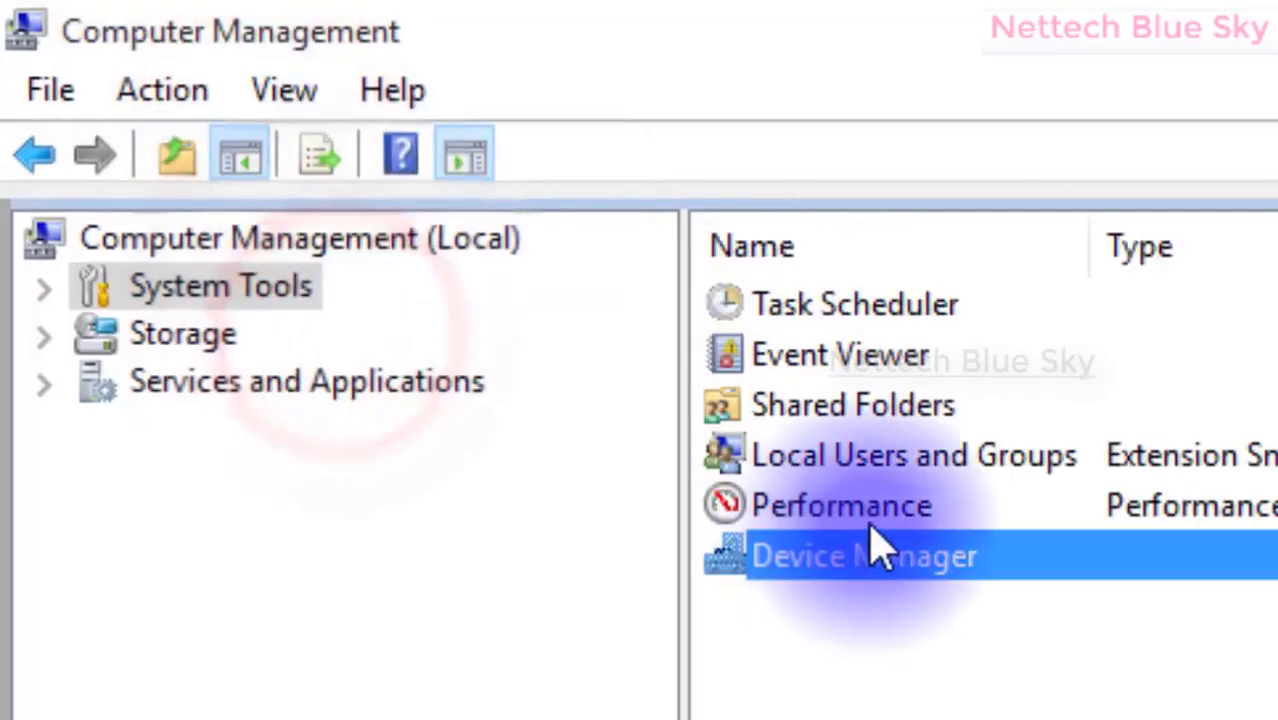
Widen the Description column to show the full text and select Local Users and Groups
{"action": "left_click", "coordinate": [952, 462]}
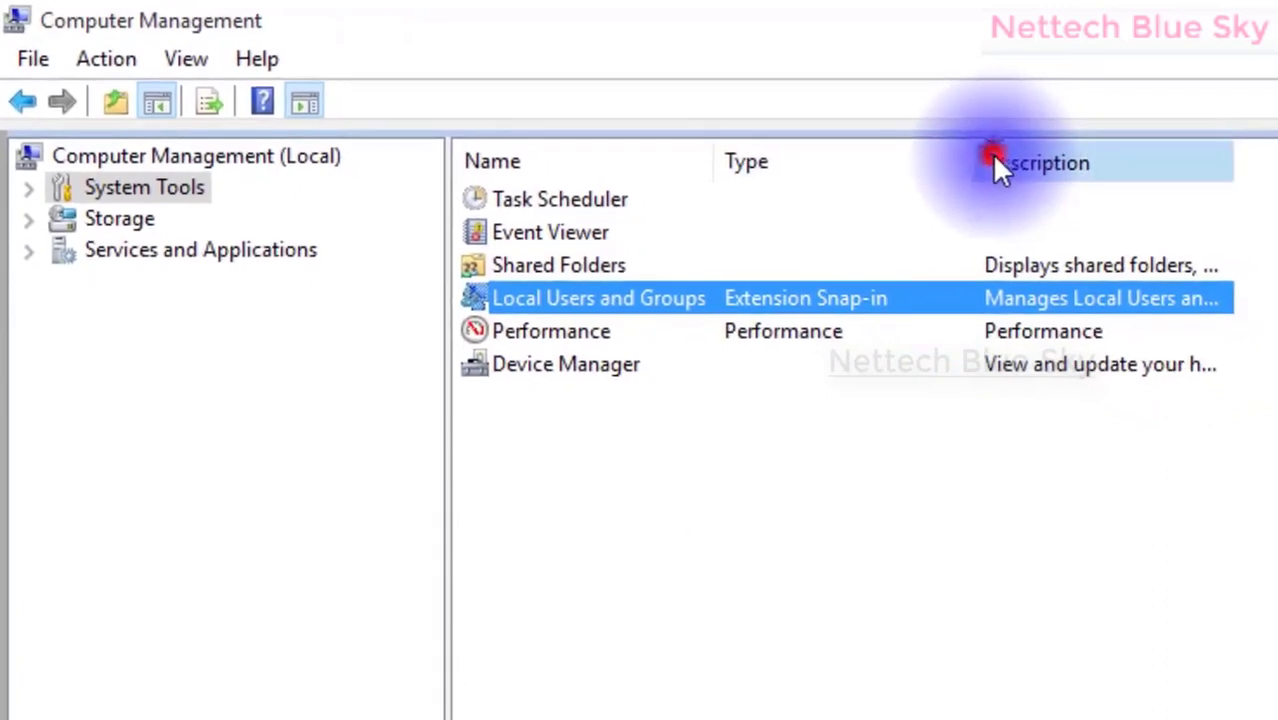
{"action": "left_click", "coordinate": [996, 163]}
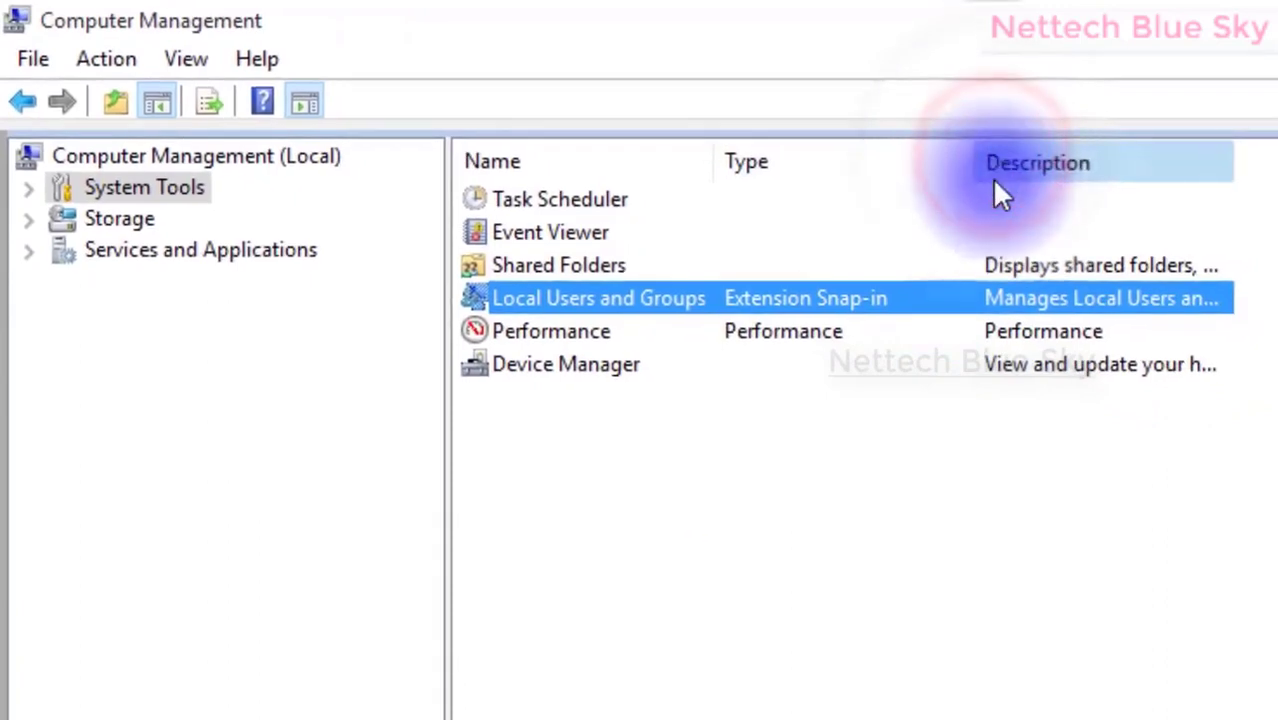
{"action": "left_click_drag", "start_coordinate": [1230, 150], "coordinate": [1277, 158]}
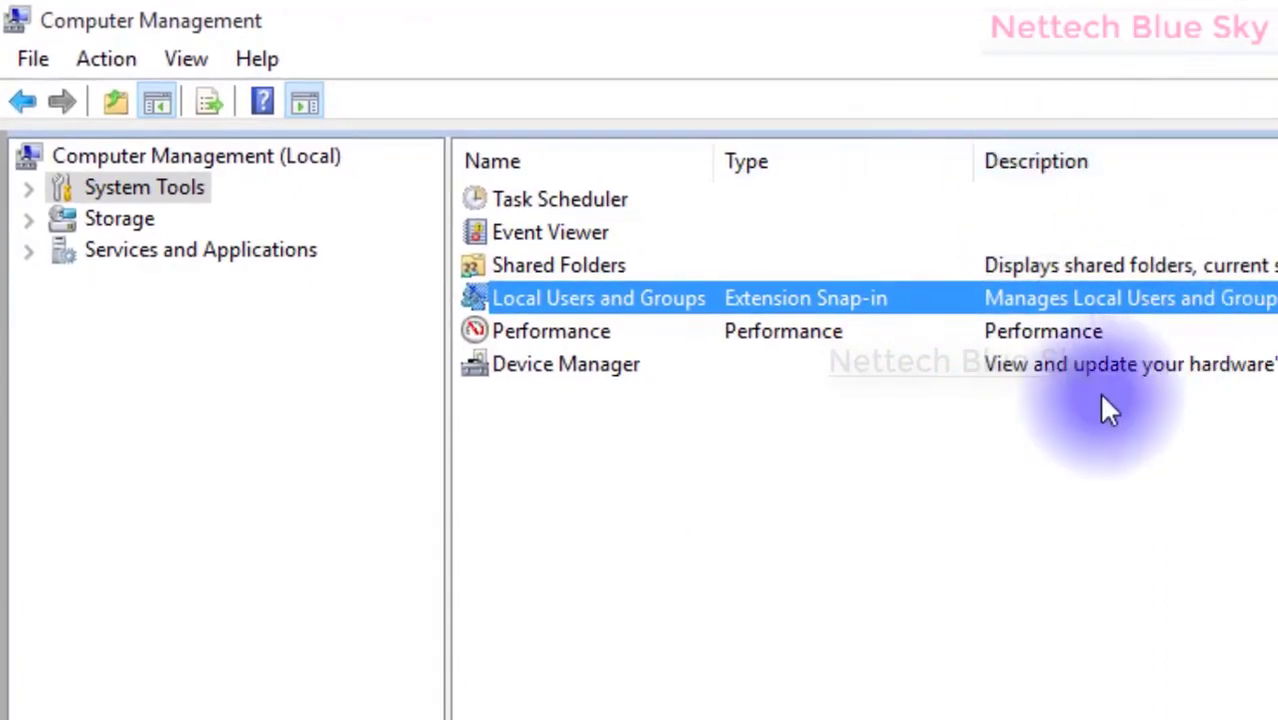
{"action": "left_click", "coordinate": [1033, 434]}
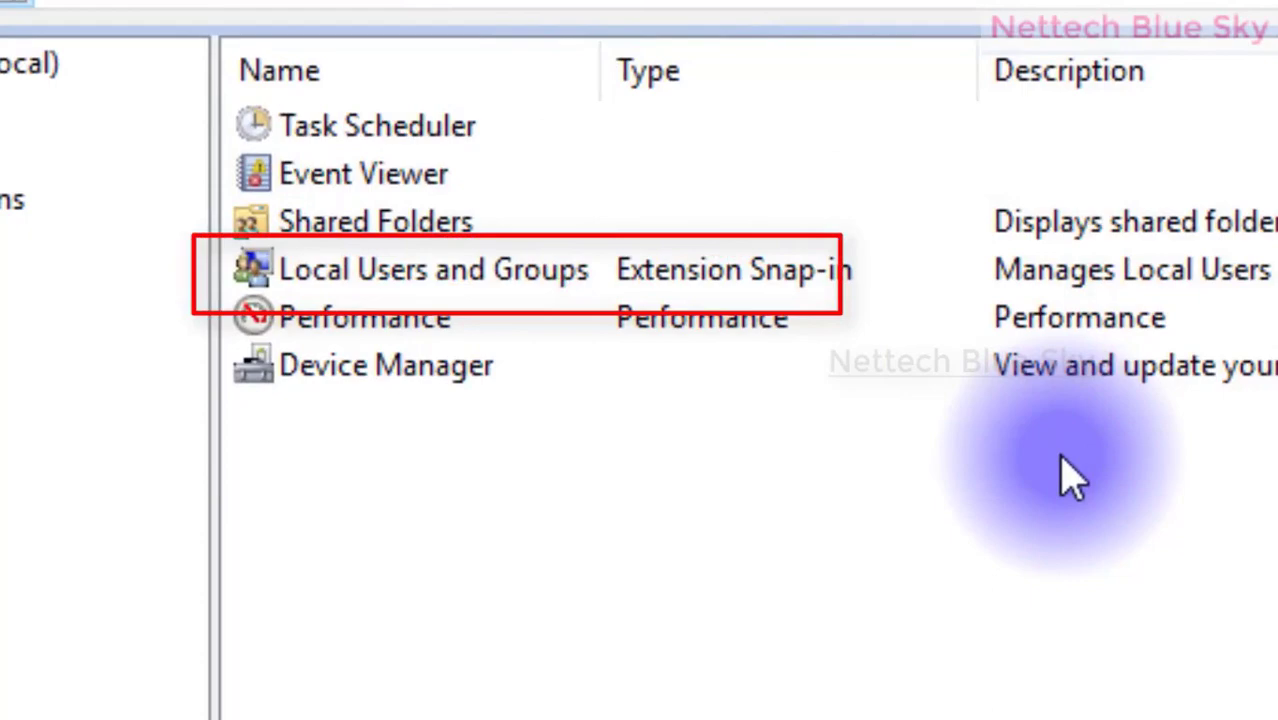
{"action": "left_click", "coordinate": [676, 268]}
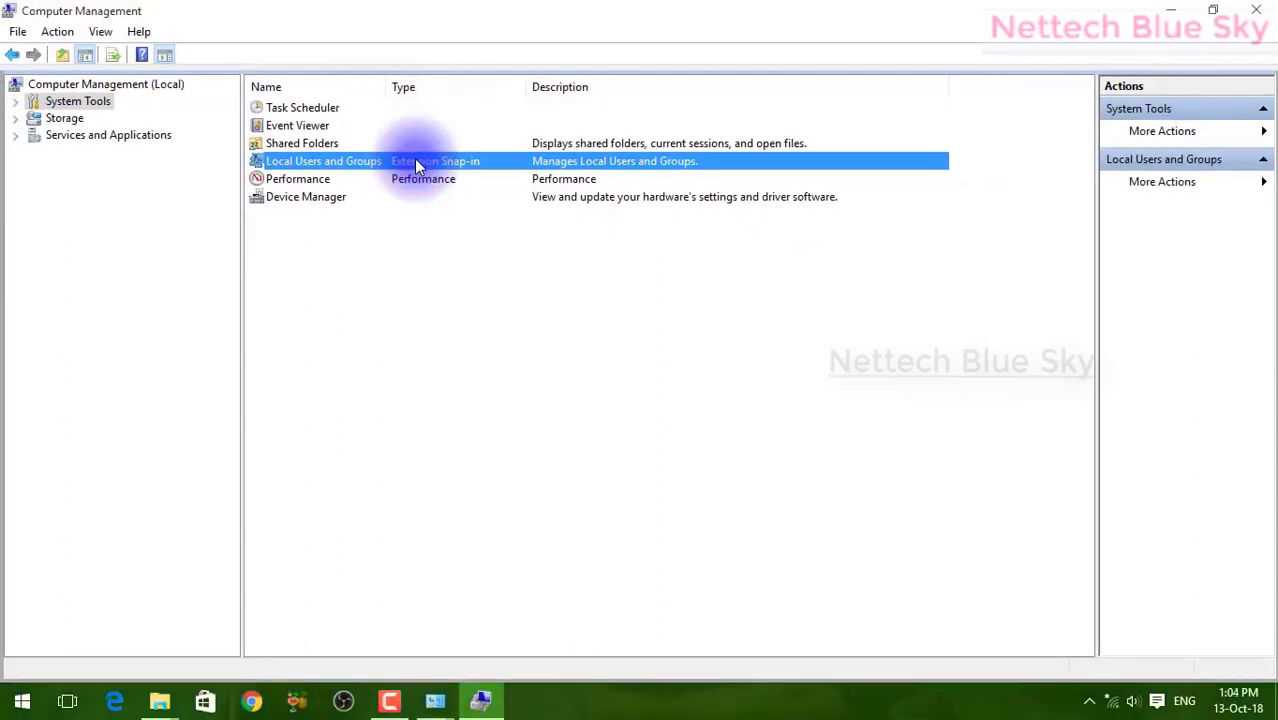
Check the current account and the other available user account in the Start menu, then close it
{"action": "key", "text": "super"}
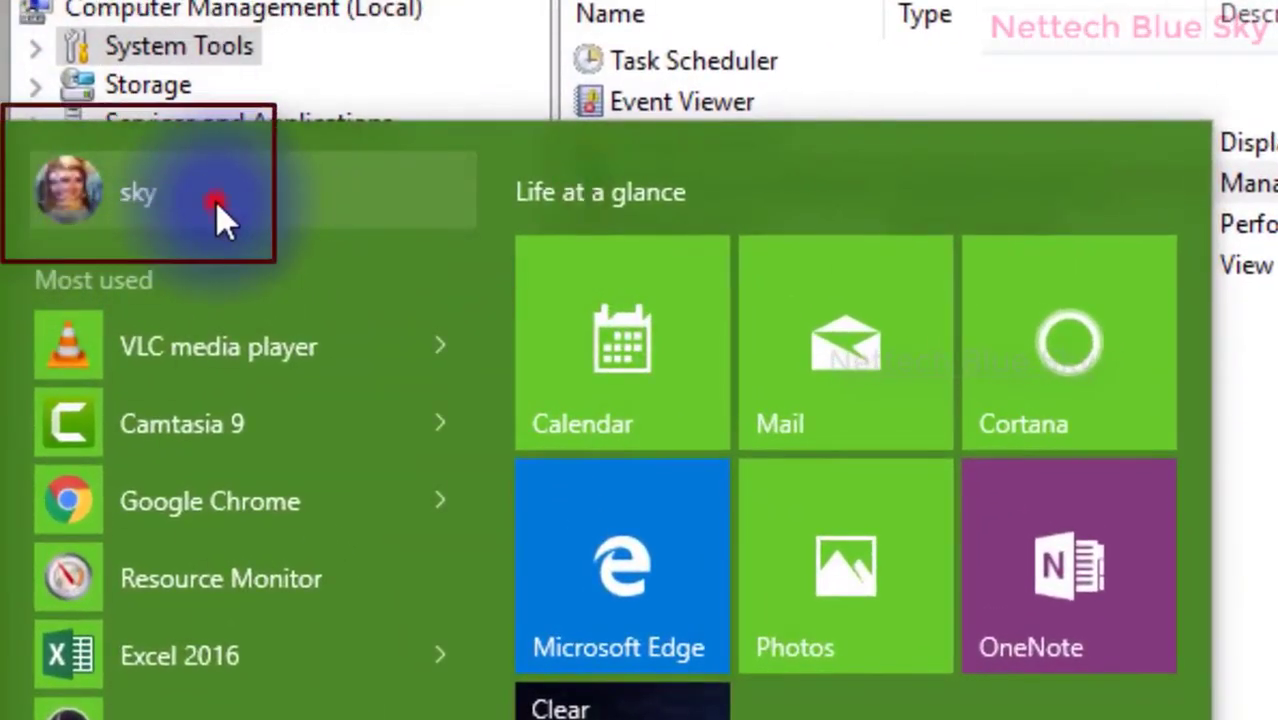
{"action": "left_click", "coordinate": [187, 208]}
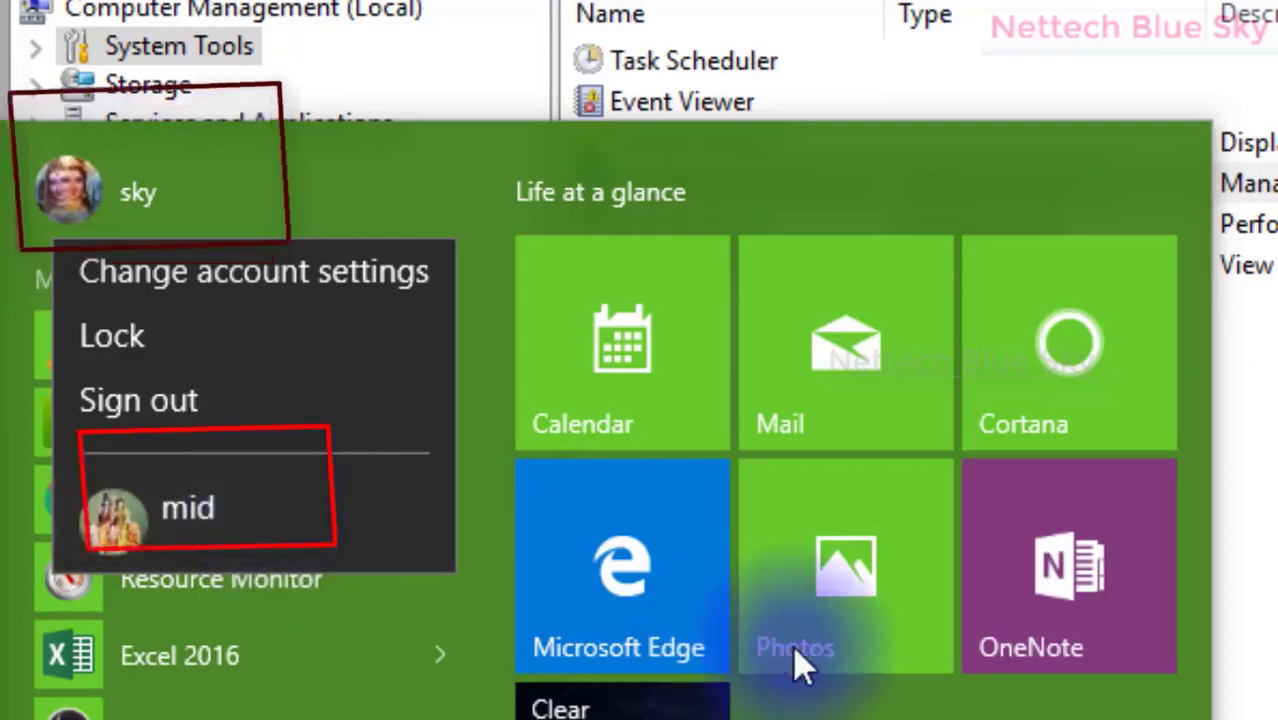
{"action": "key", "text": "Escape"}
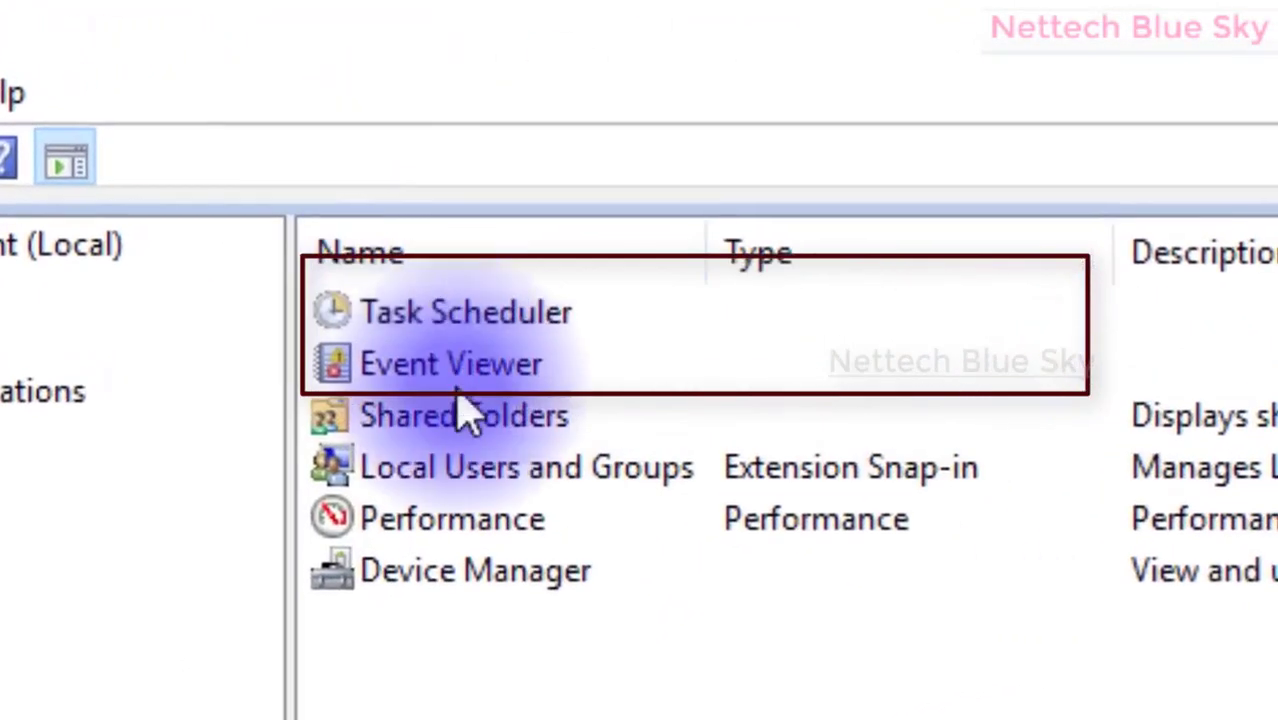
Widen the Name column of the System Tools contents and open Local Users and Groups
{"action": "left_click", "coordinate": [445, 364]}
{"action": "left_click", "coordinate": [452, 311]}
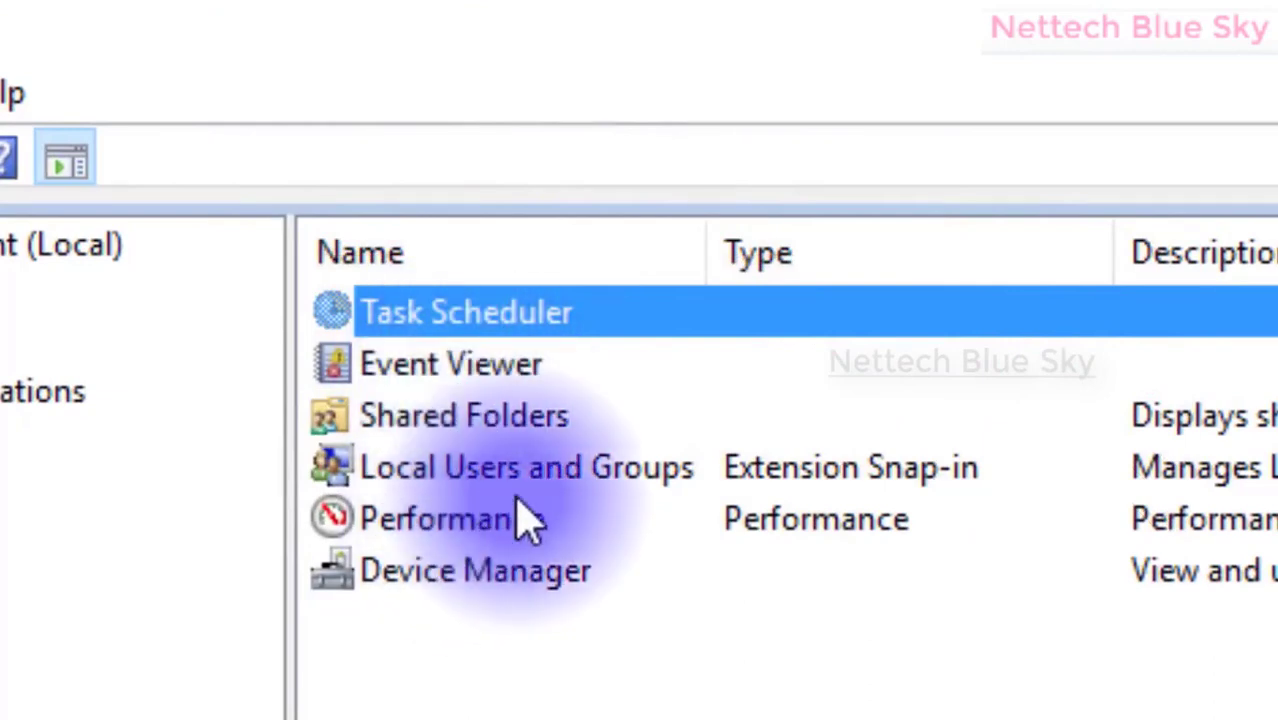
{"action": "left_click", "coordinate": [600, 472]}
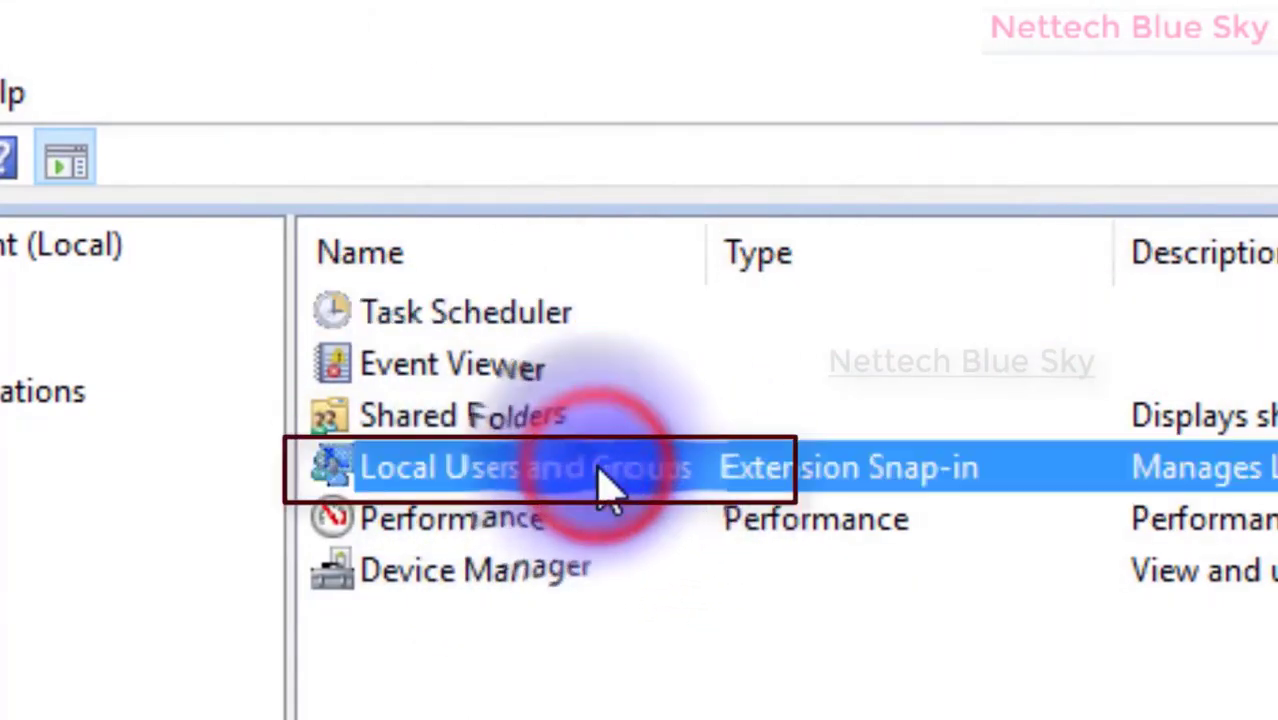
{"action": "left_click_drag", "start_coordinate": [725, 240], "coordinate": [850, 258]}
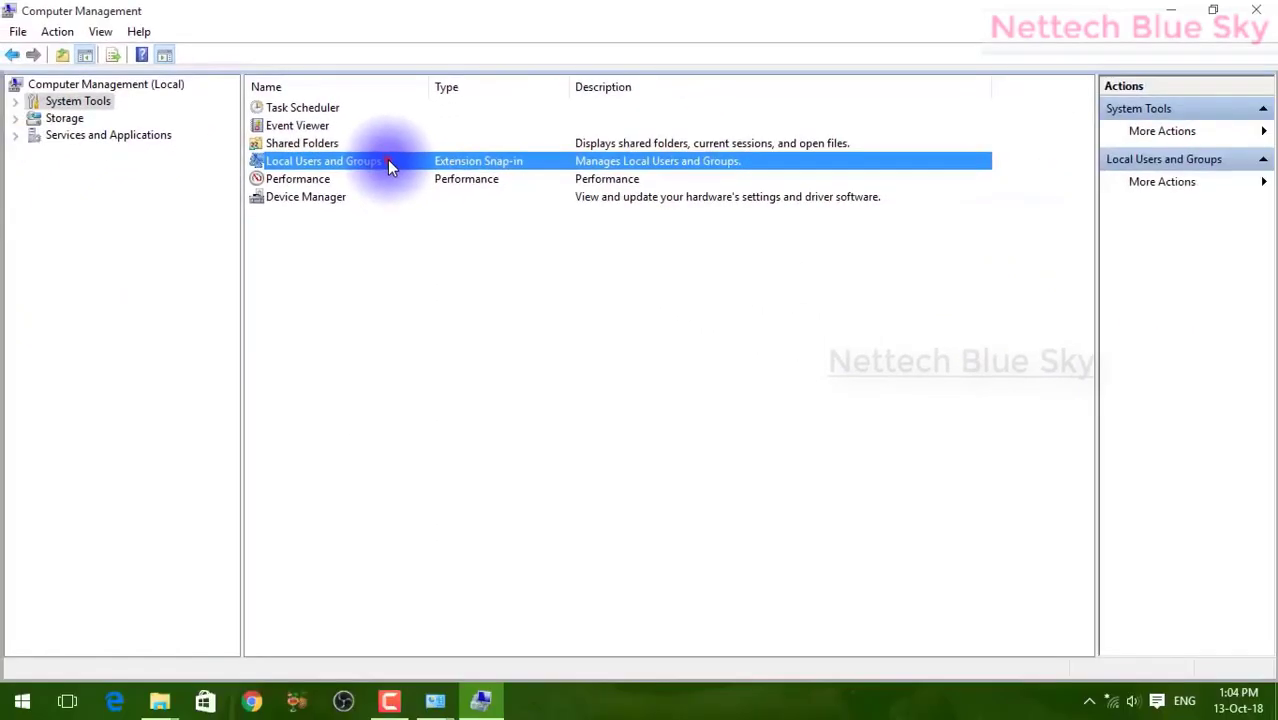
{"action": "double_click", "coordinate": [695, 450]}
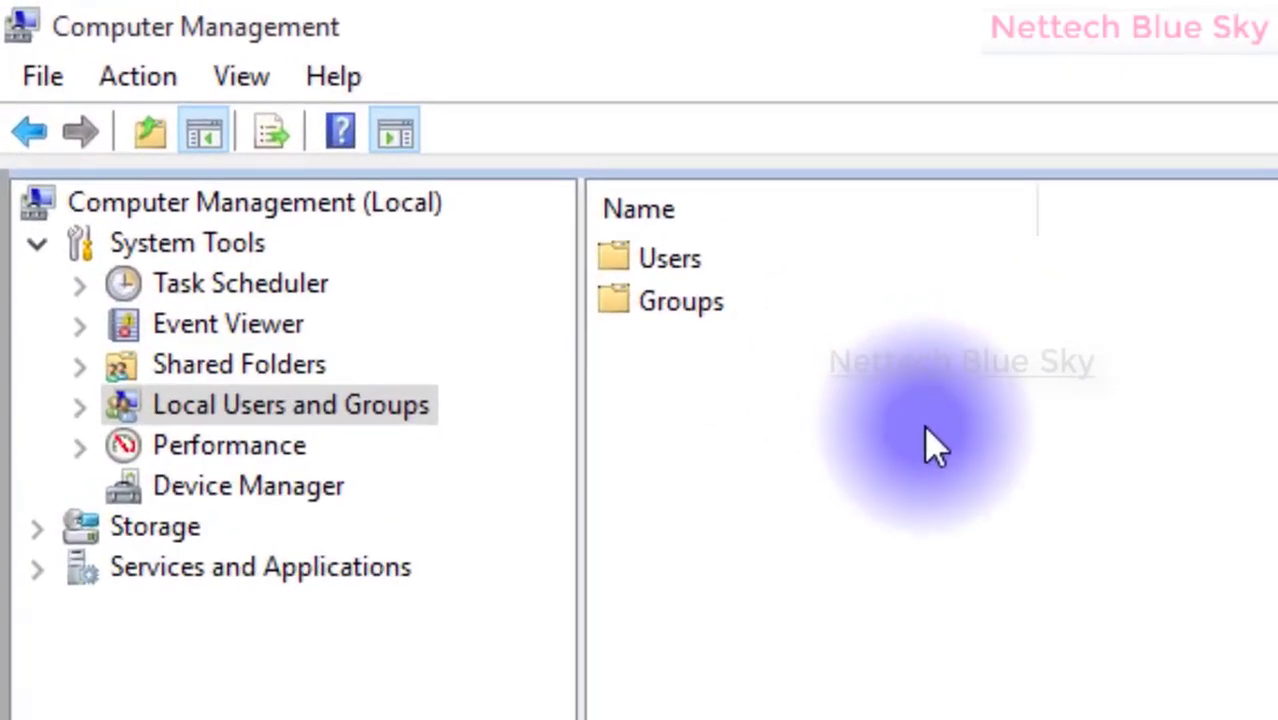
Open the Users folder of Local Users and Groups and widen its Name column to show full account names
{"action": "left_click", "coordinate": [708, 302]}
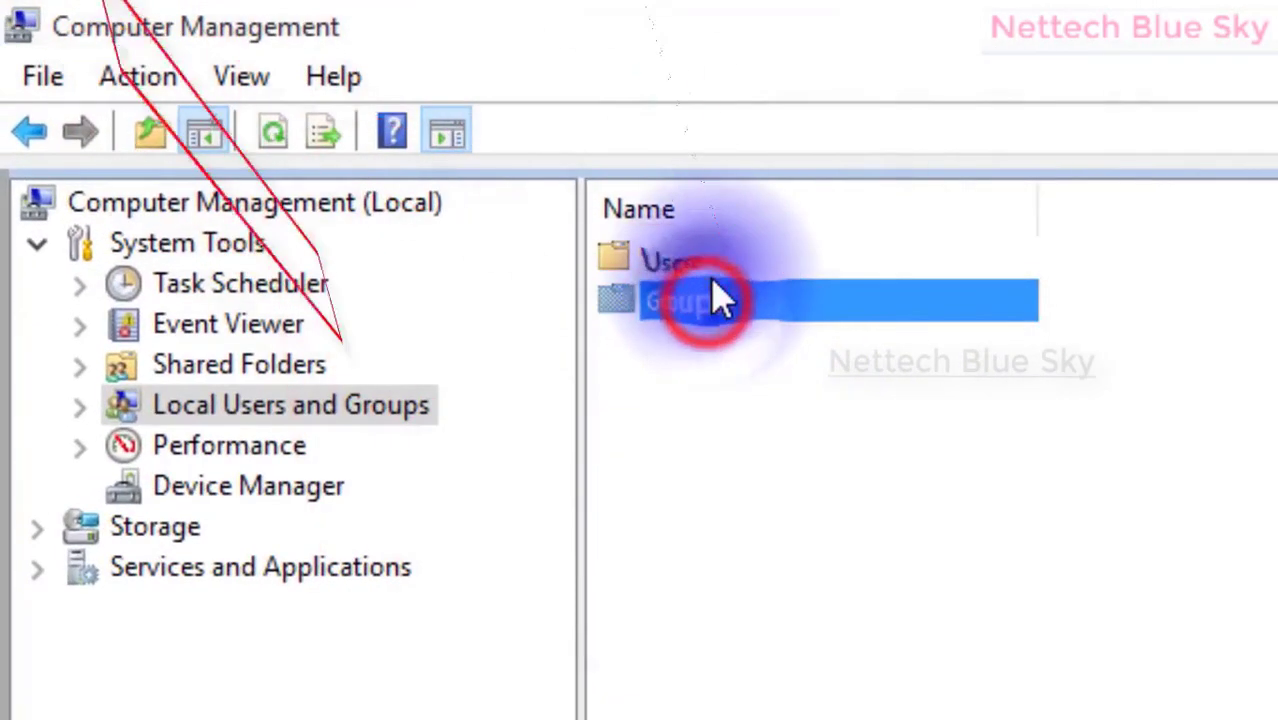
{"action": "left_click", "coordinate": [712, 268]}
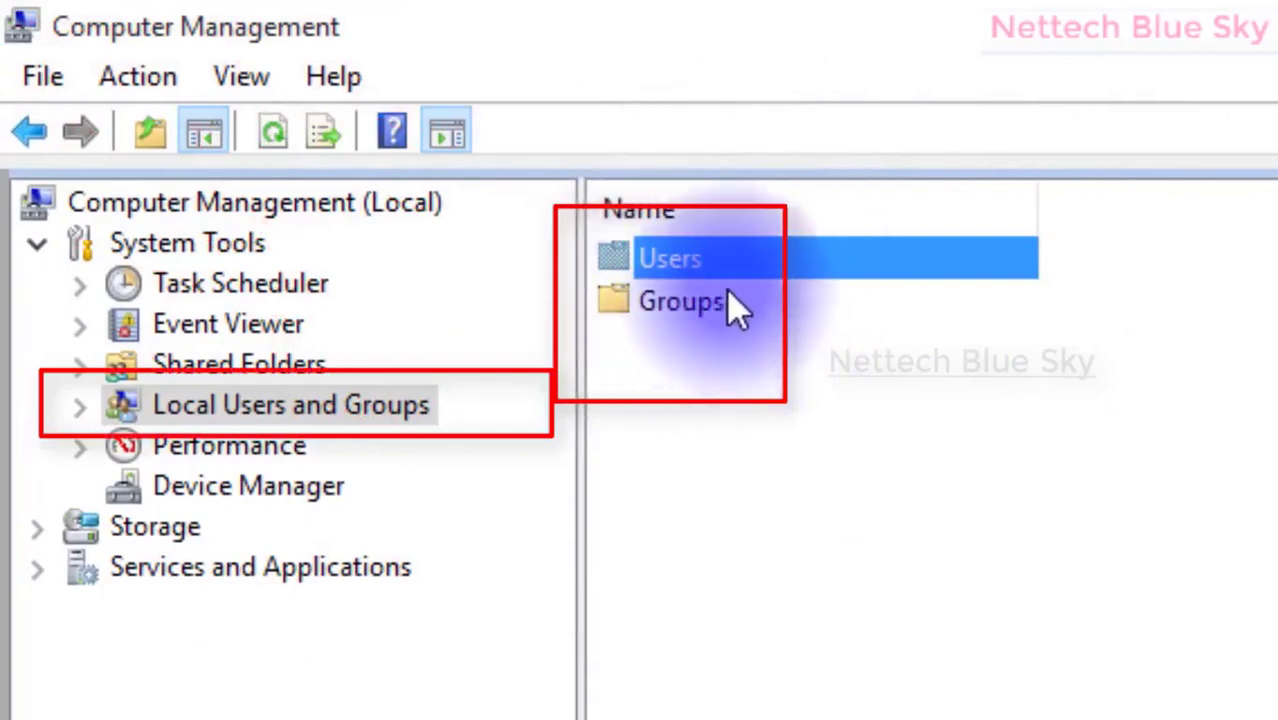
{"action": "double_click", "coordinate": [733, 265]}
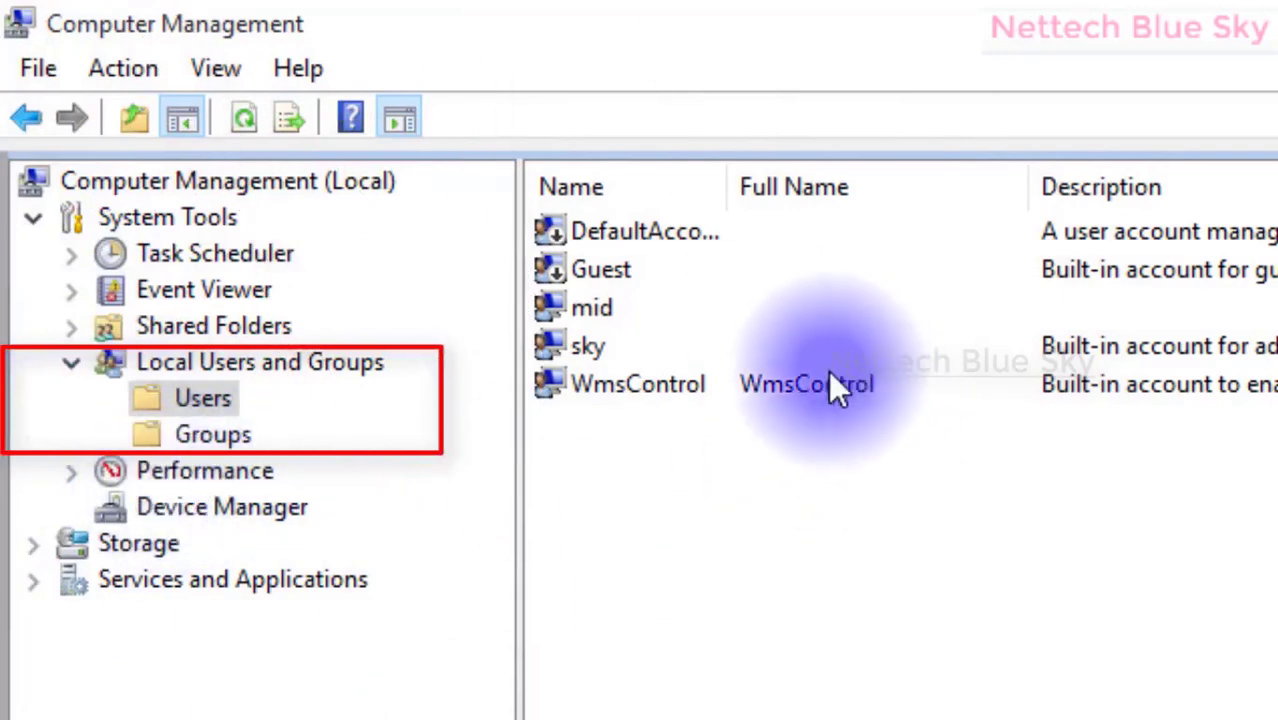
{"action": "left_click_drag", "start_coordinate": [736, 200], "coordinate": [848, 200]}
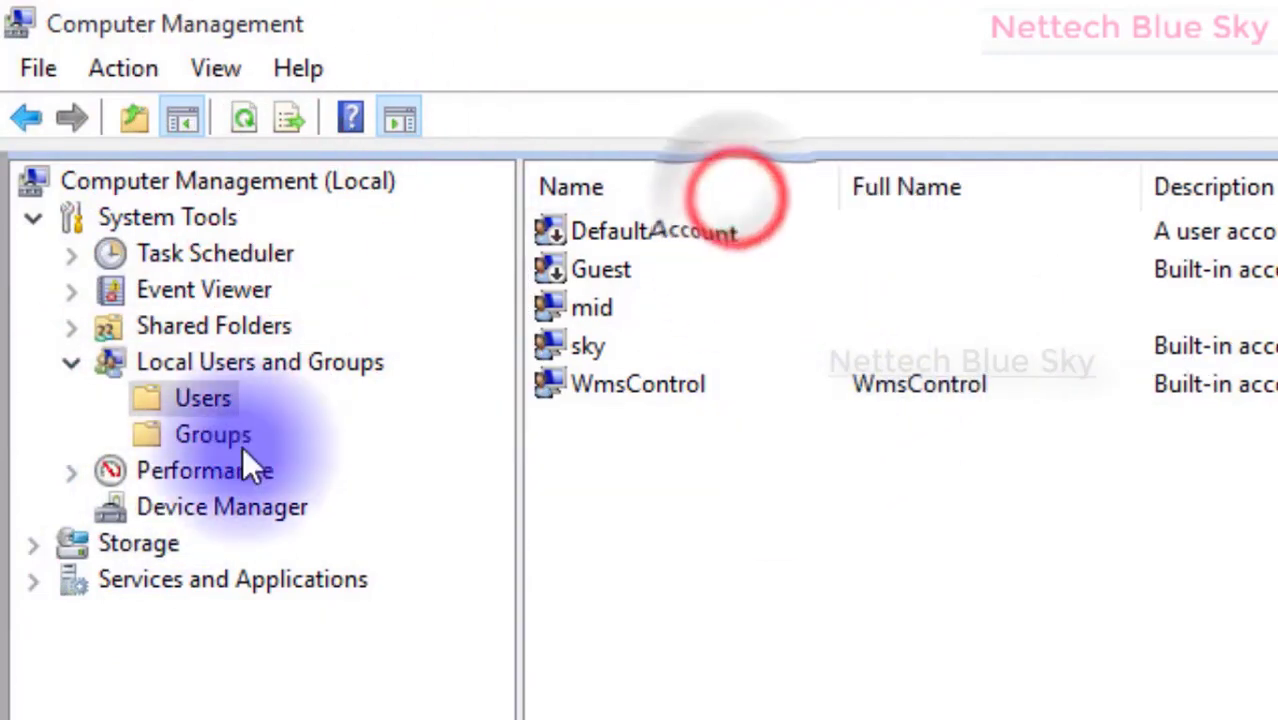
View the Groups list, return to Users and go through the accounts from DefaultAccount to WmsControl
{"action": "left_click", "coordinate": [220, 446]}
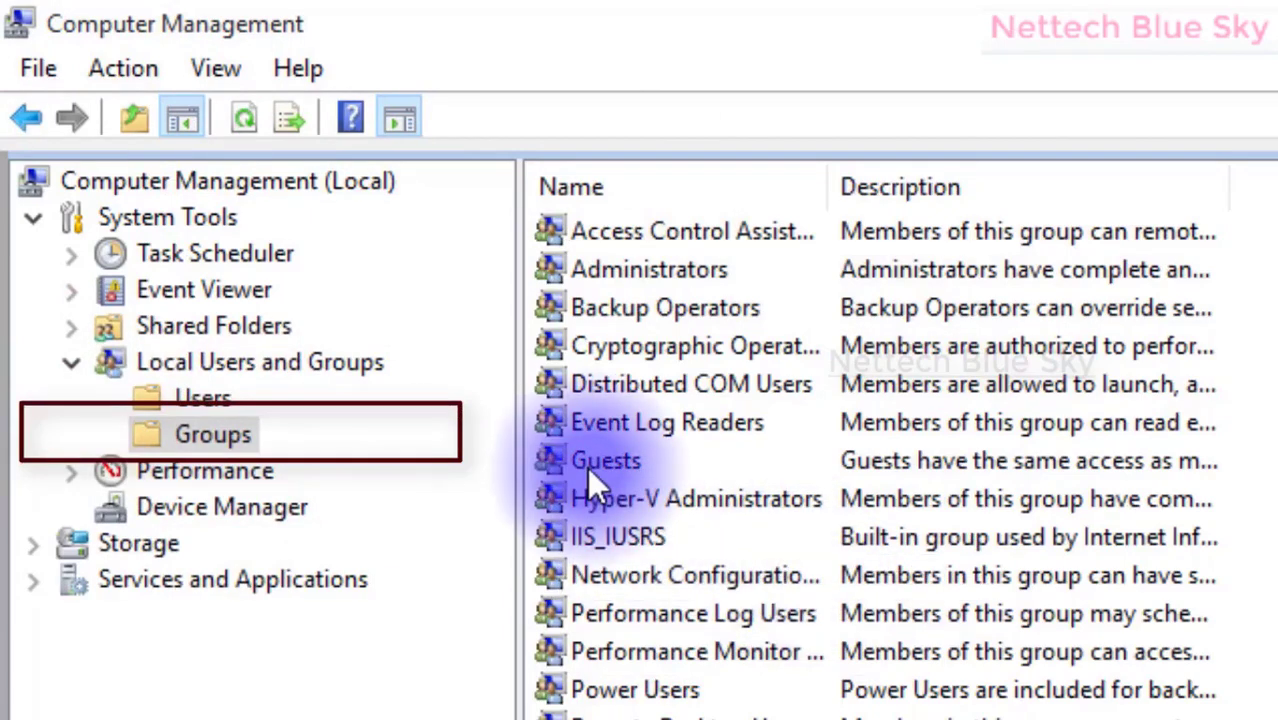
{"action": "left_click", "coordinate": [200, 400]}
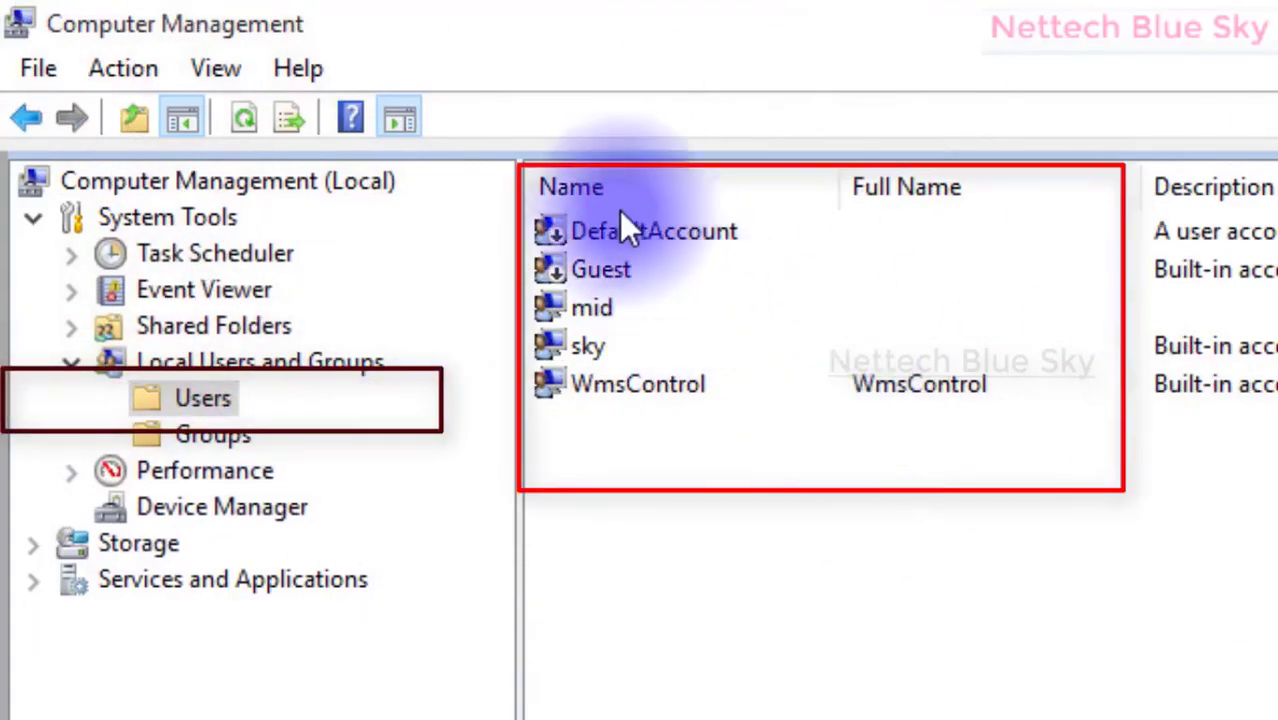
{"action": "left_click", "coordinate": [726, 236]}
{"action": "left_click", "coordinate": [642, 271]}
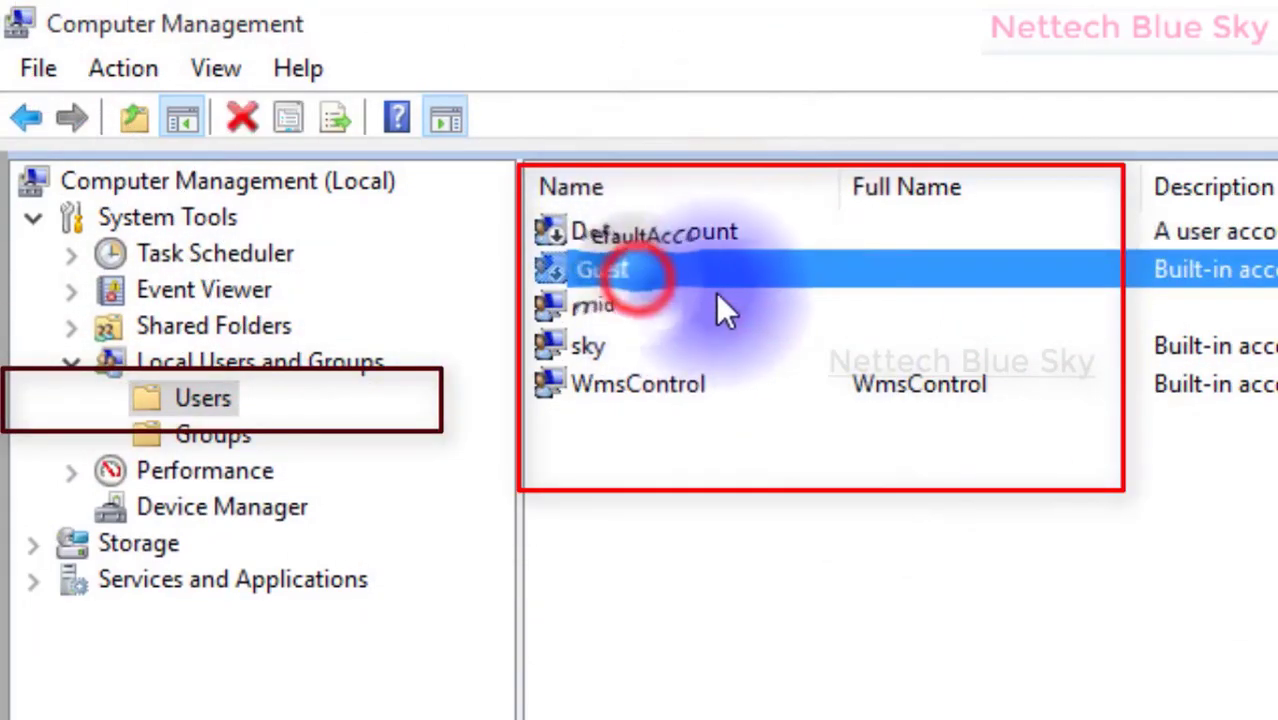
{"action": "left_click", "coordinate": [651, 308]}
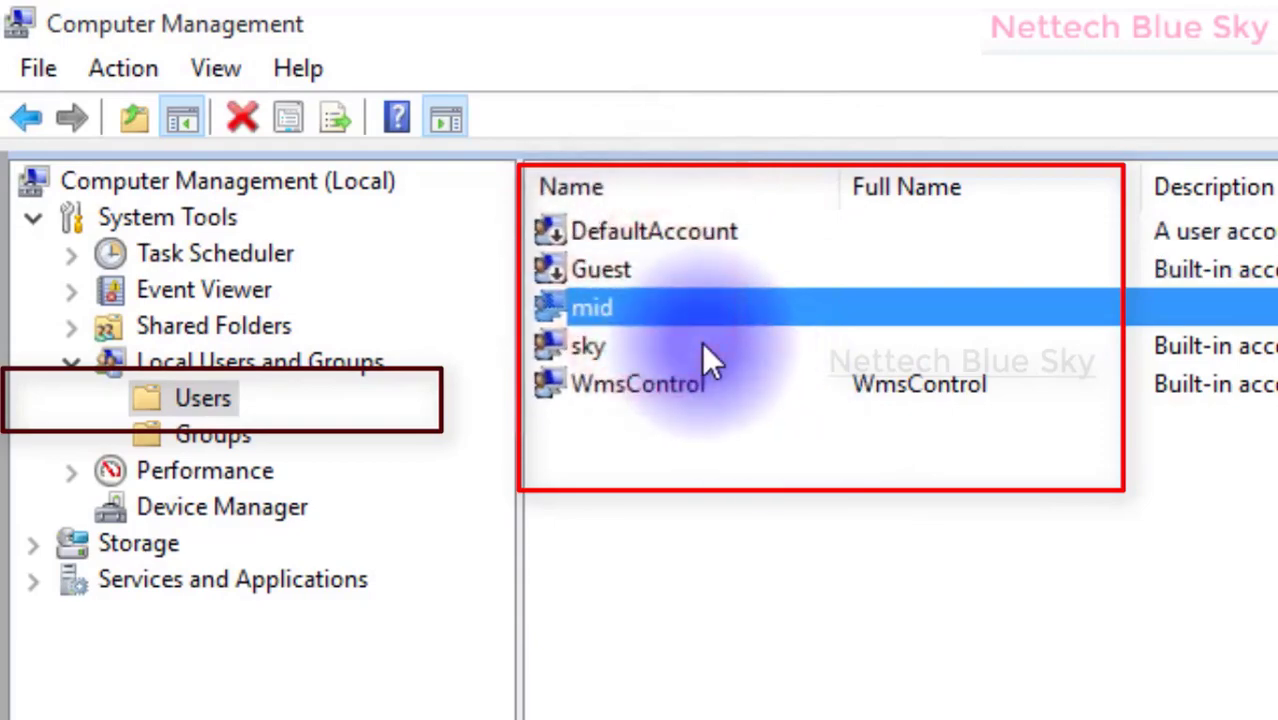
{"action": "left_click", "coordinate": [703, 345]}
{"action": "left_click", "coordinate": [670, 383]}
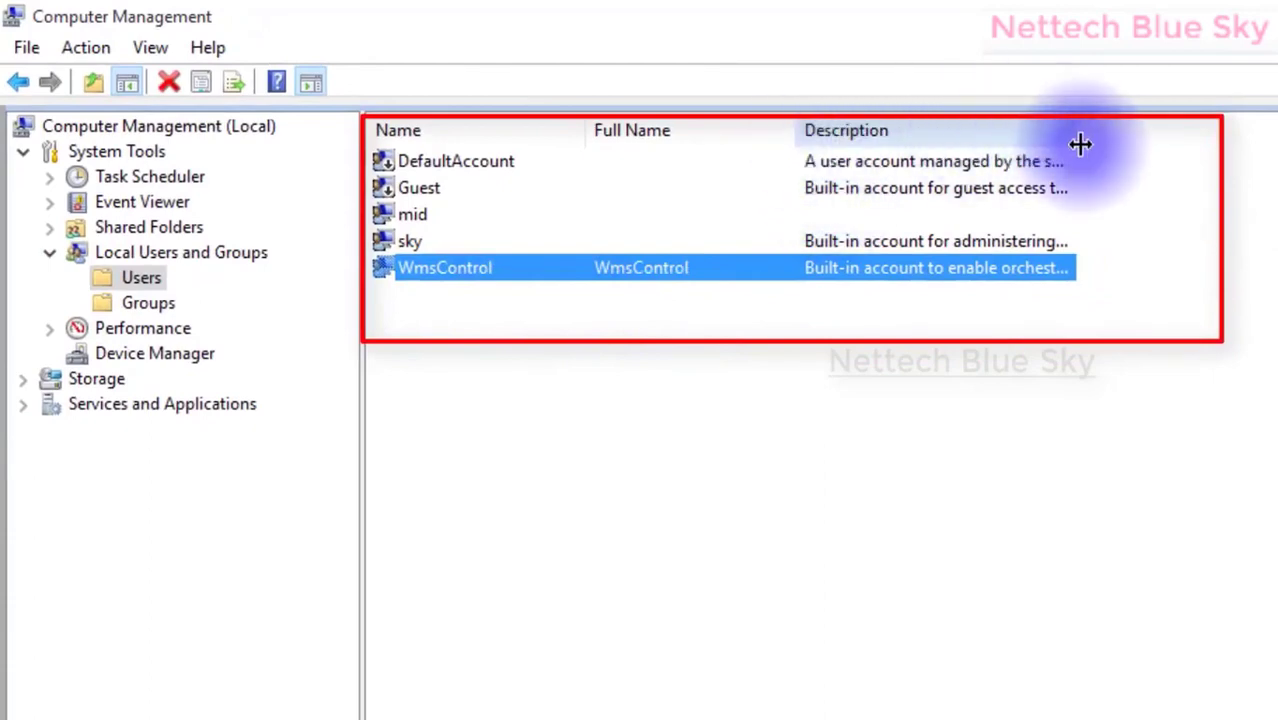
Widen the Description column of the Users list and examine the Guest, sky and mid accounts
{"action": "left_click_drag", "start_coordinate": [1078, 143], "coordinate": [1240, 140]}
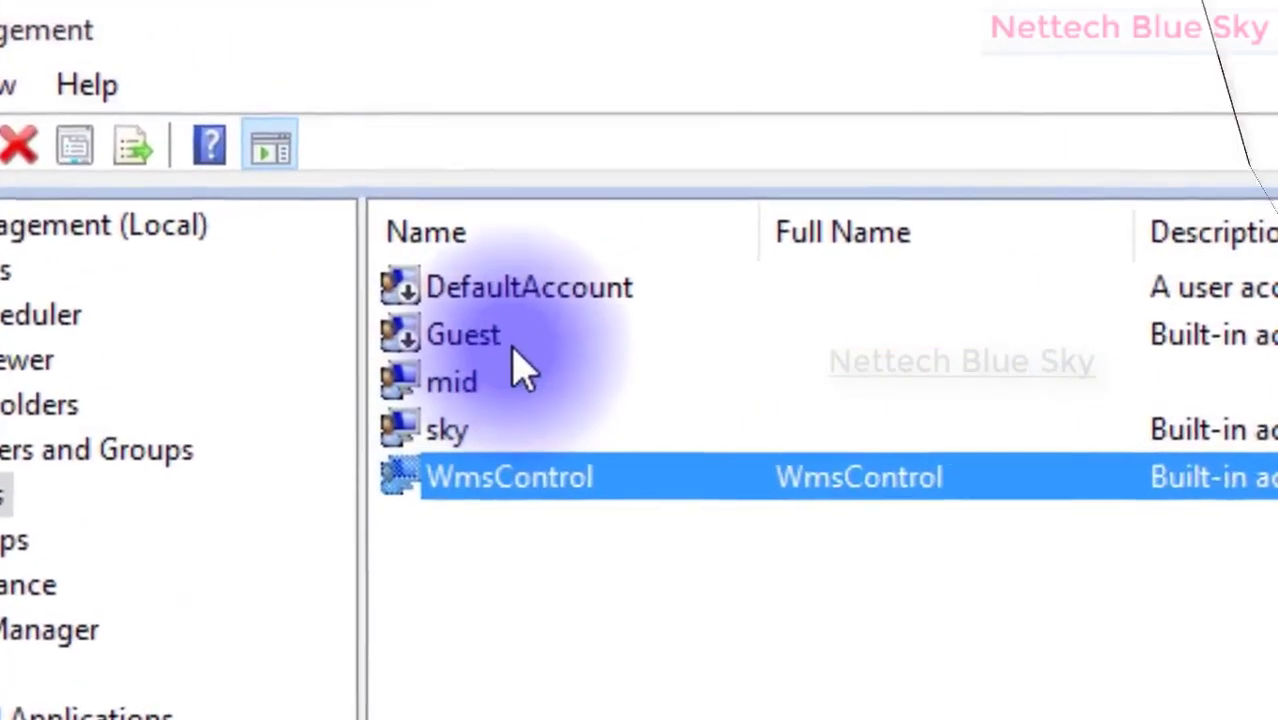
{"action": "left_click", "coordinate": [451, 190]}
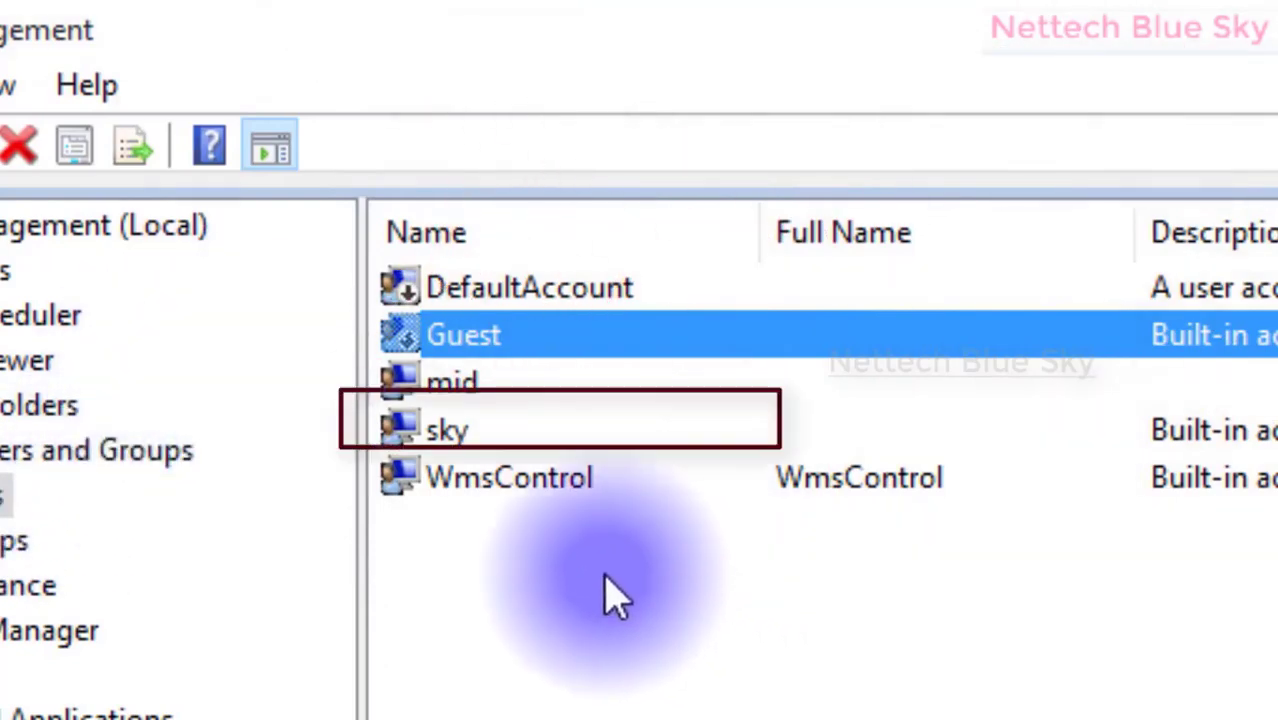
{"action": "left_click", "coordinate": [620, 708]}
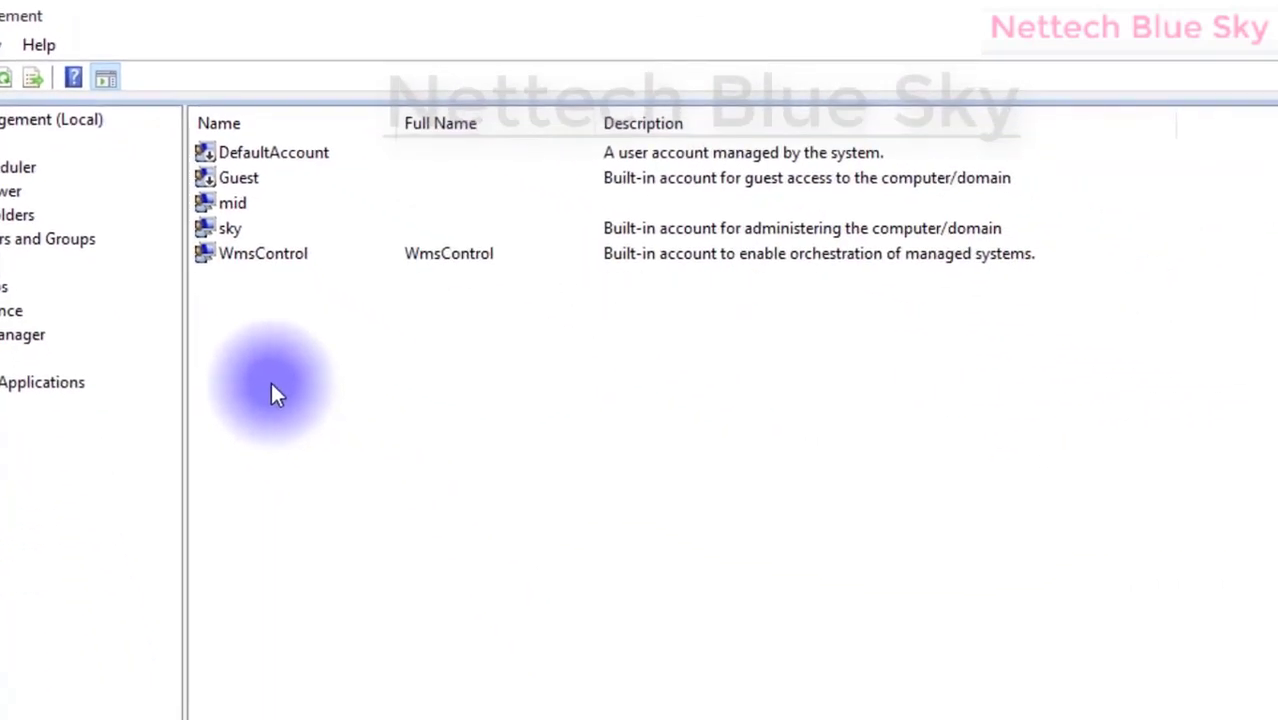
{"action": "left_click", "coordinate": [258, 230]}
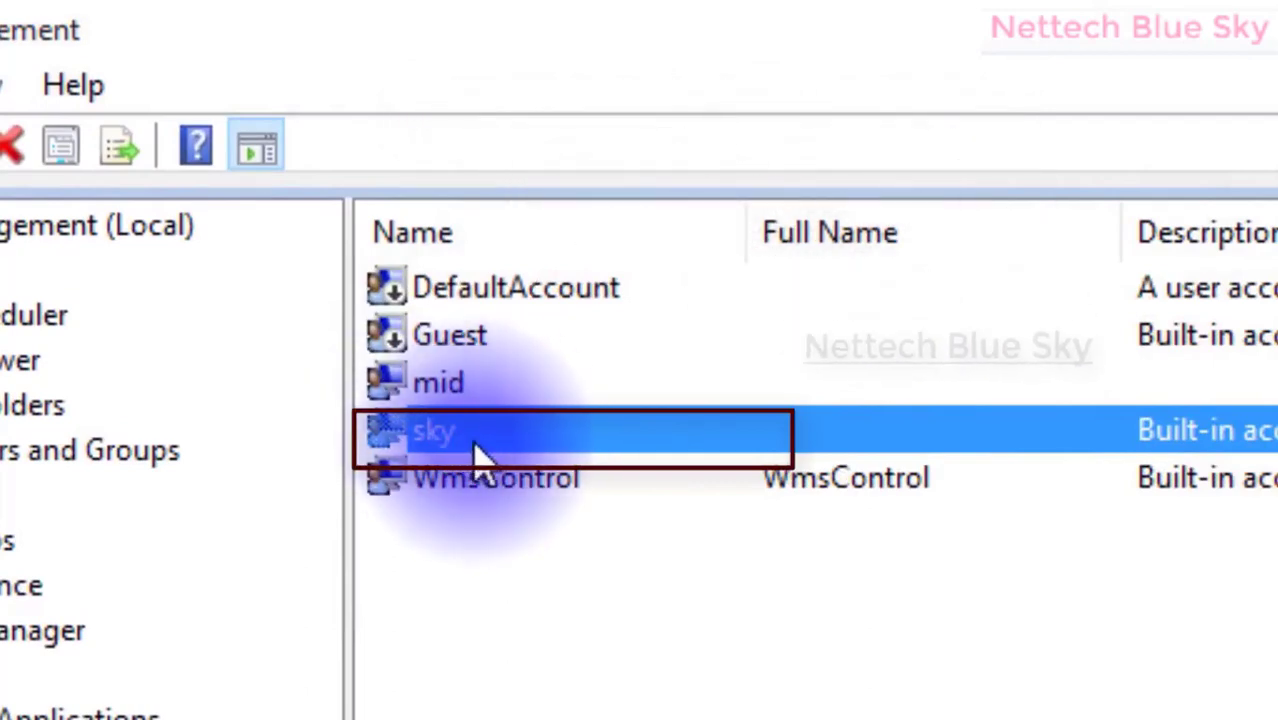
{"action": "left_click", "coordinate": [476, 396]}
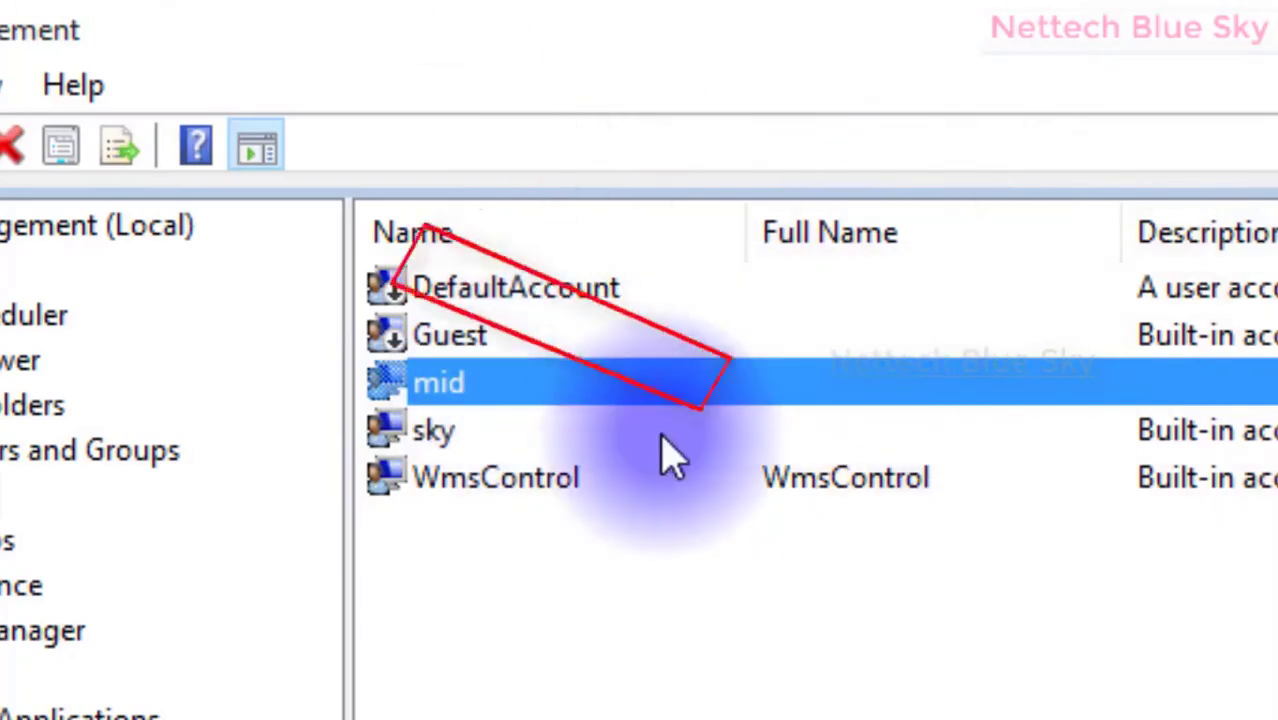
{"action": "left_click", "coordinate": [660, 434]}
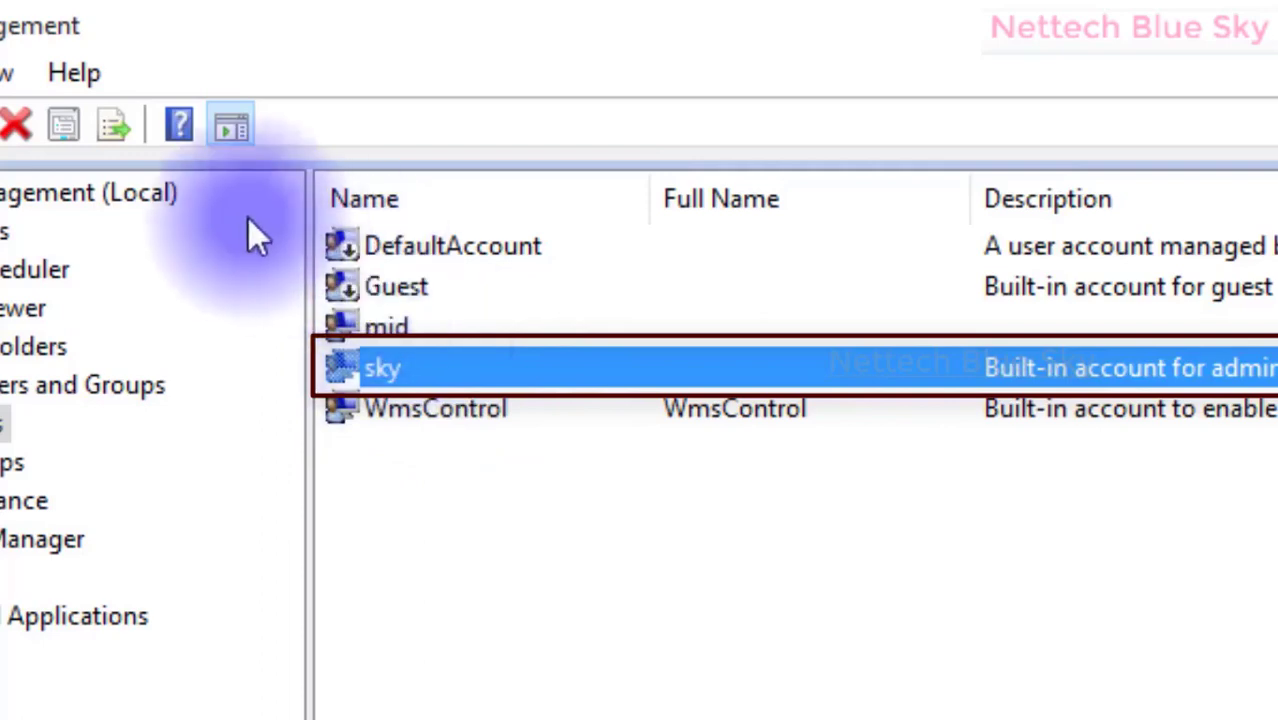
Switch the Users list to large icons and inspect the Guest account
{"action": "left_click", "coordinate": [232, 89]}
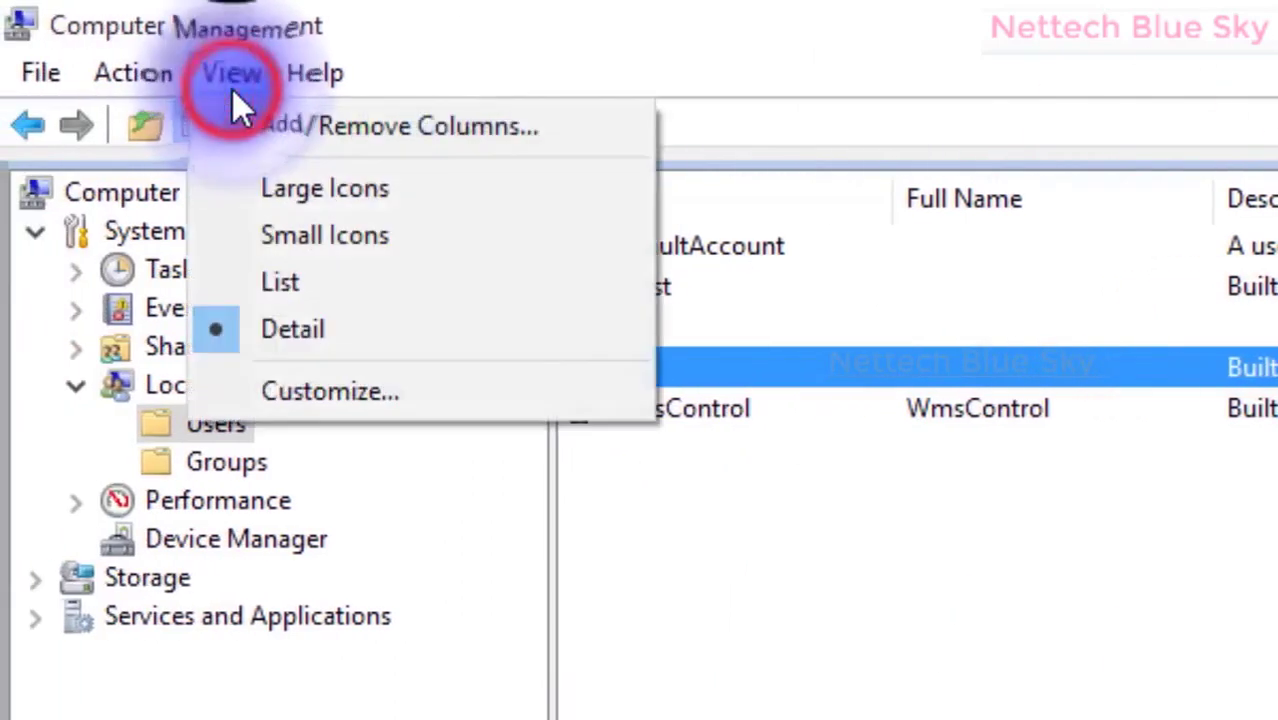
{"action": "left_click", "coordinate": [250, 186]}
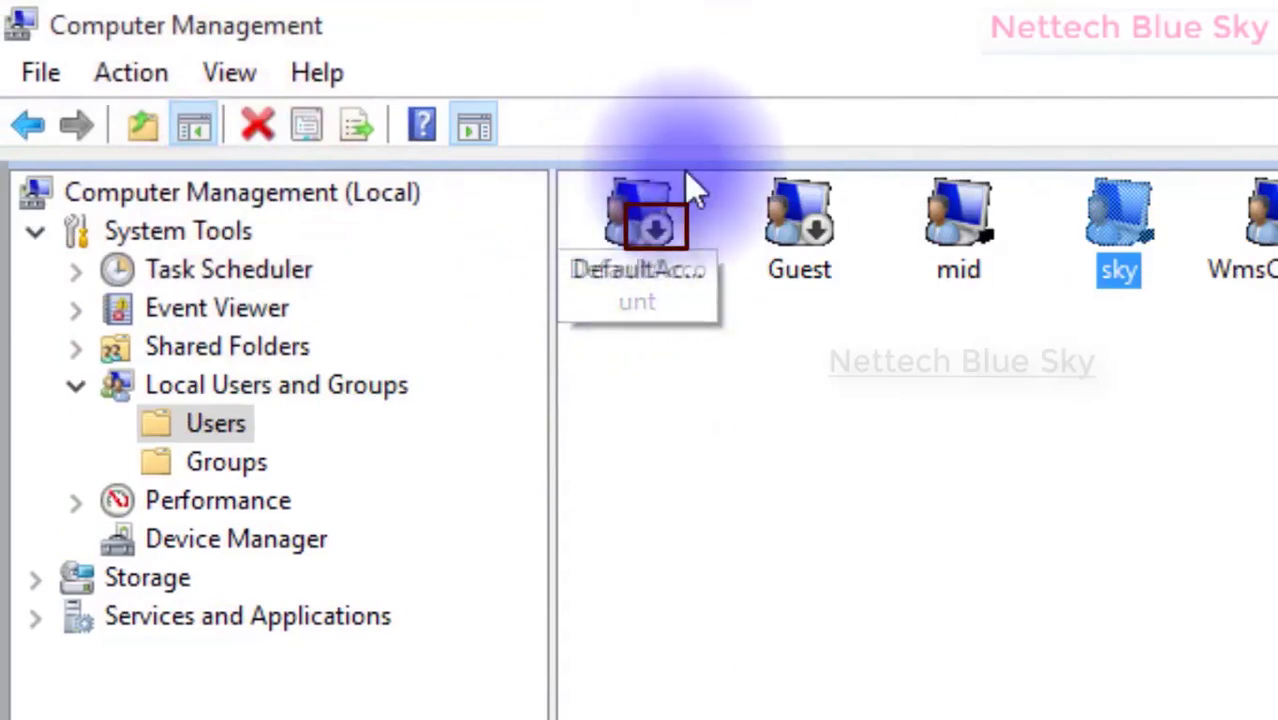
{"action": "left_click", "coordinate": [815, 234]}
{"action": "right_click", "coordinate": [815, 234]}
Rename the sky account as administrator
{"action": "left_click", "coordinate": [1126, 256]}
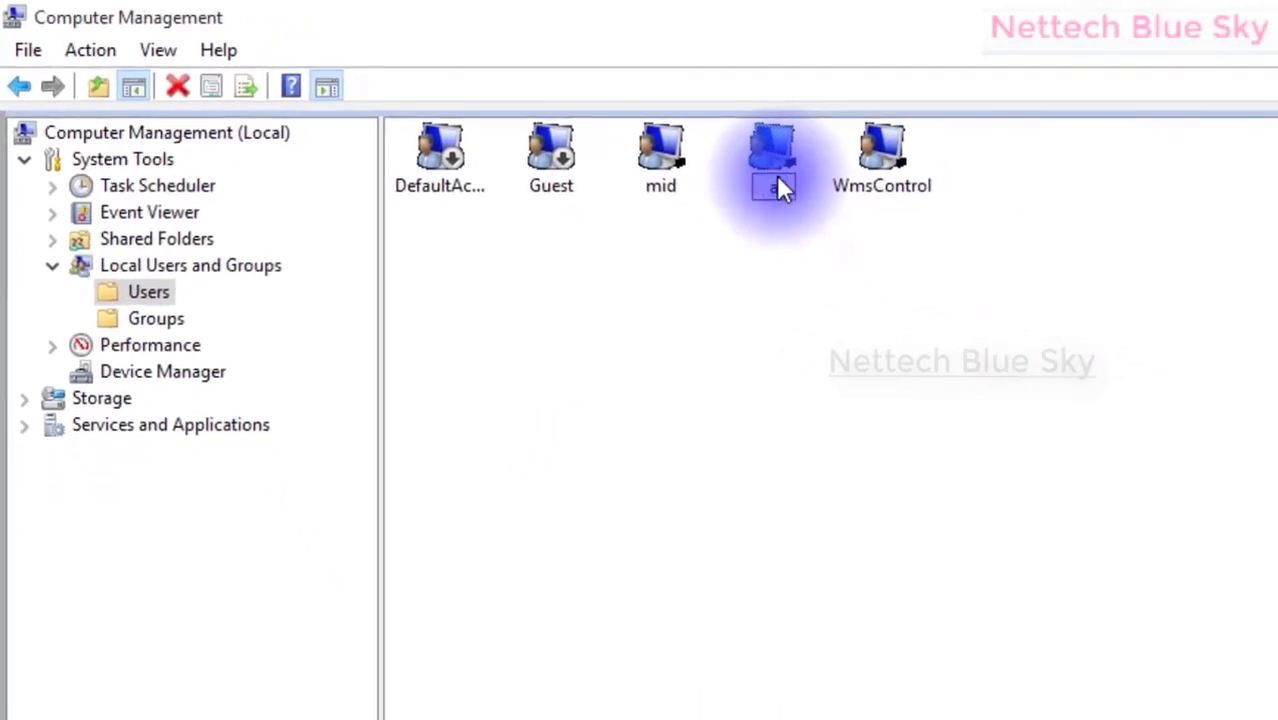
{"action": "type", "text": "dministra"}
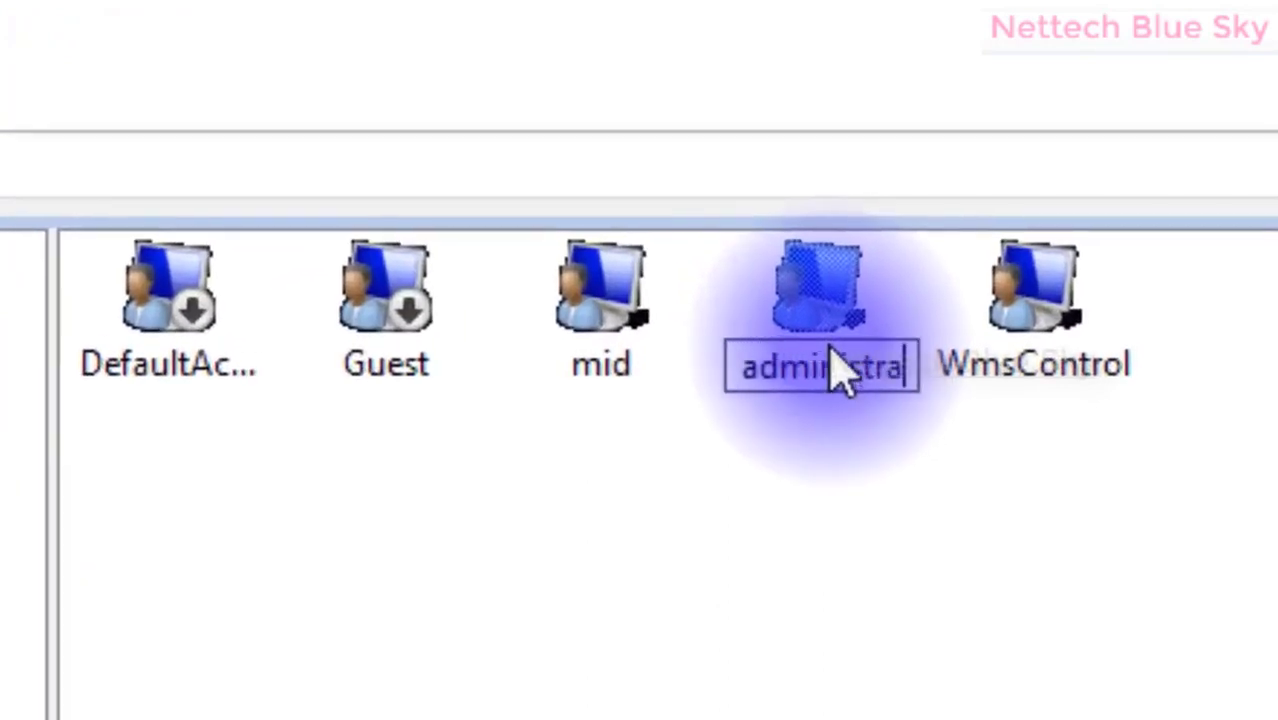
{"action": "type", "text": "tor"}
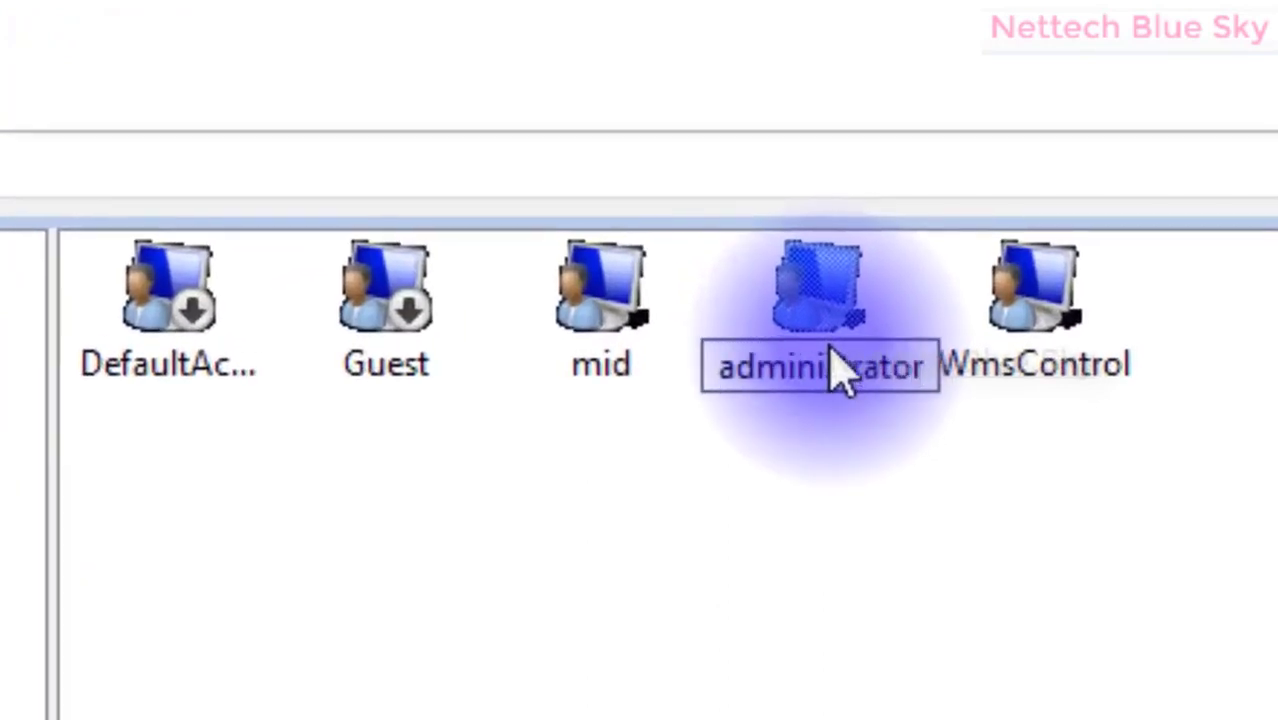
{"action": "key", "text": "Return"}
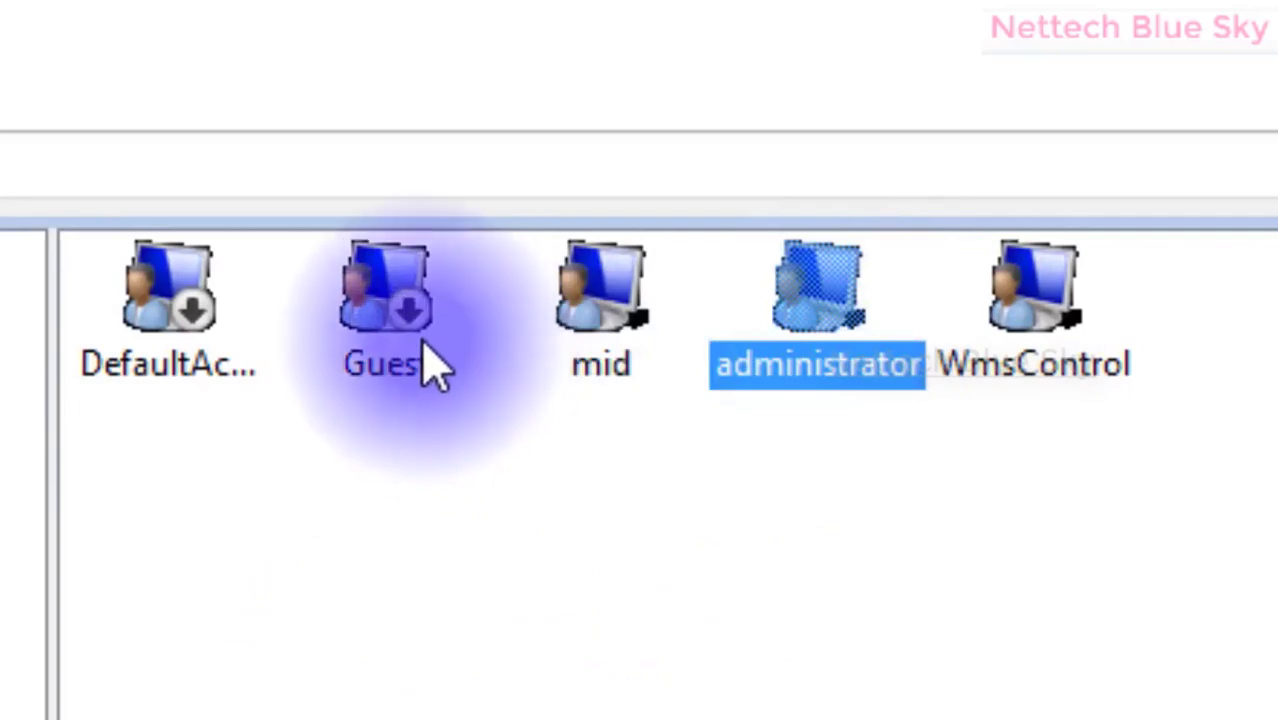
Review the password and account status options in the administrator account's properties, then close them without changes
{"action": "right_click", "coordinate": [765, 345]}
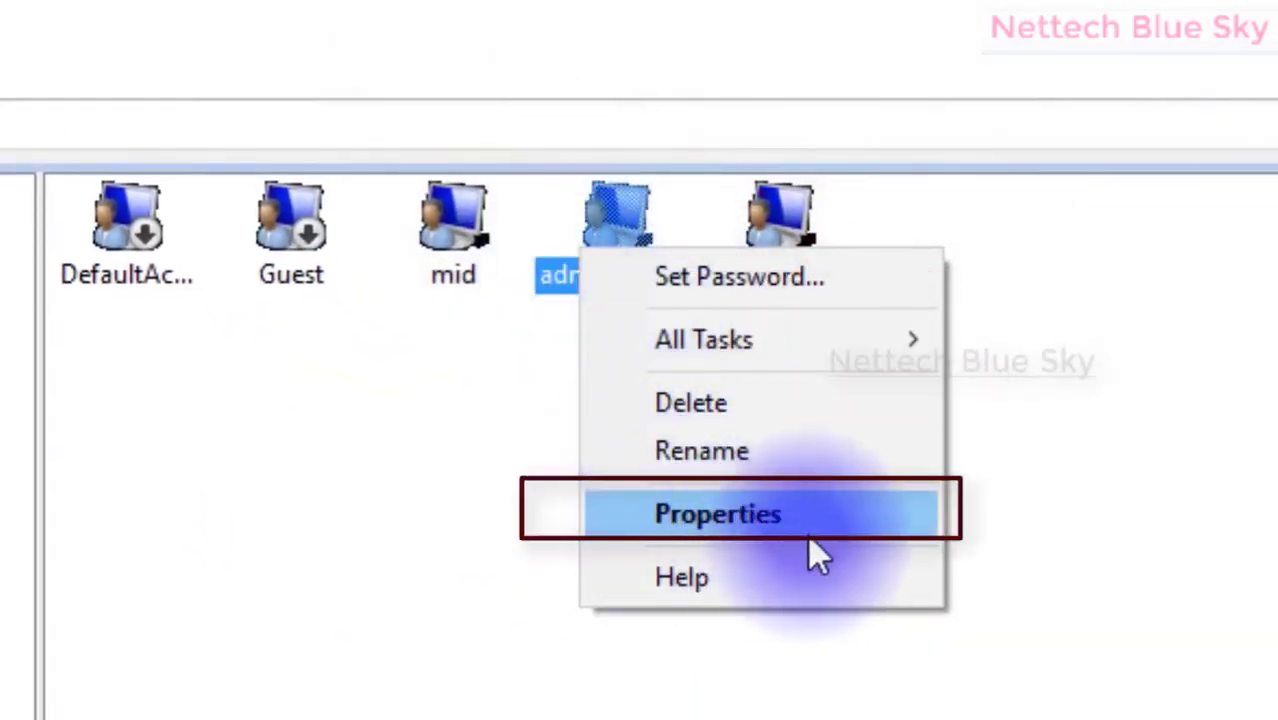
{"action": "left_click", "coordinate": [811, 522]}
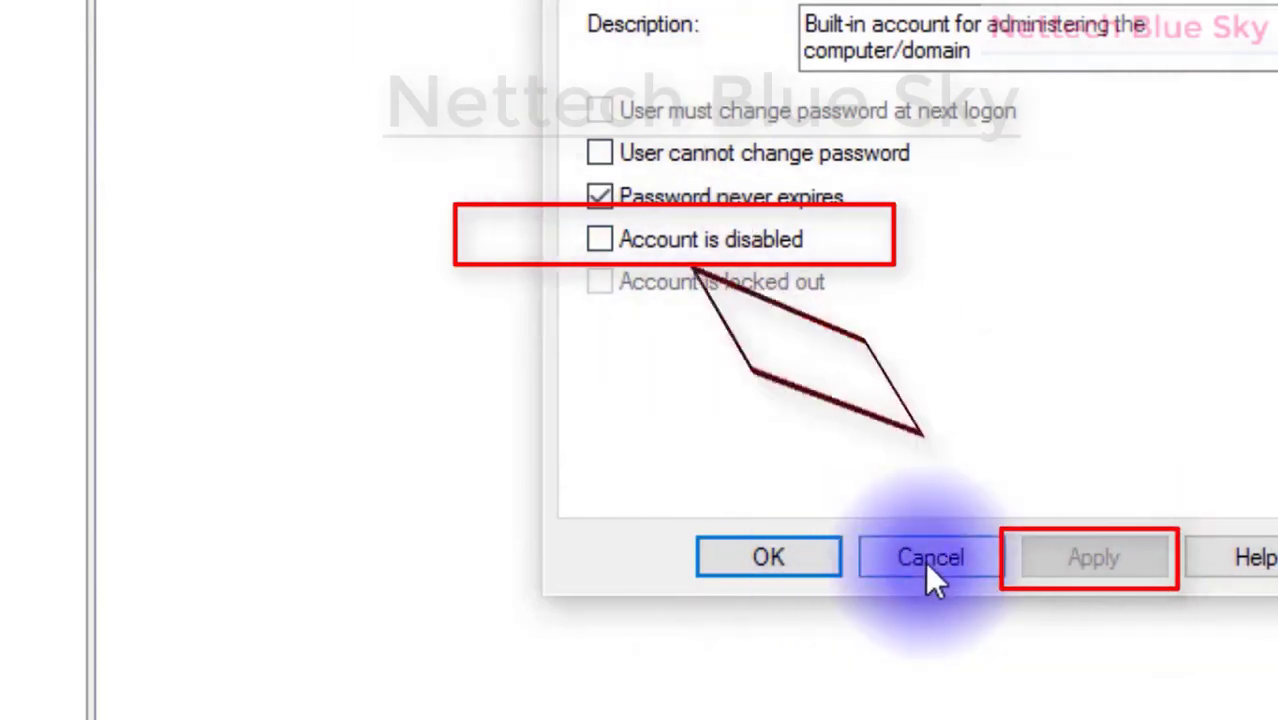
{"action": "left_click", "coordinate": [920, 575]}
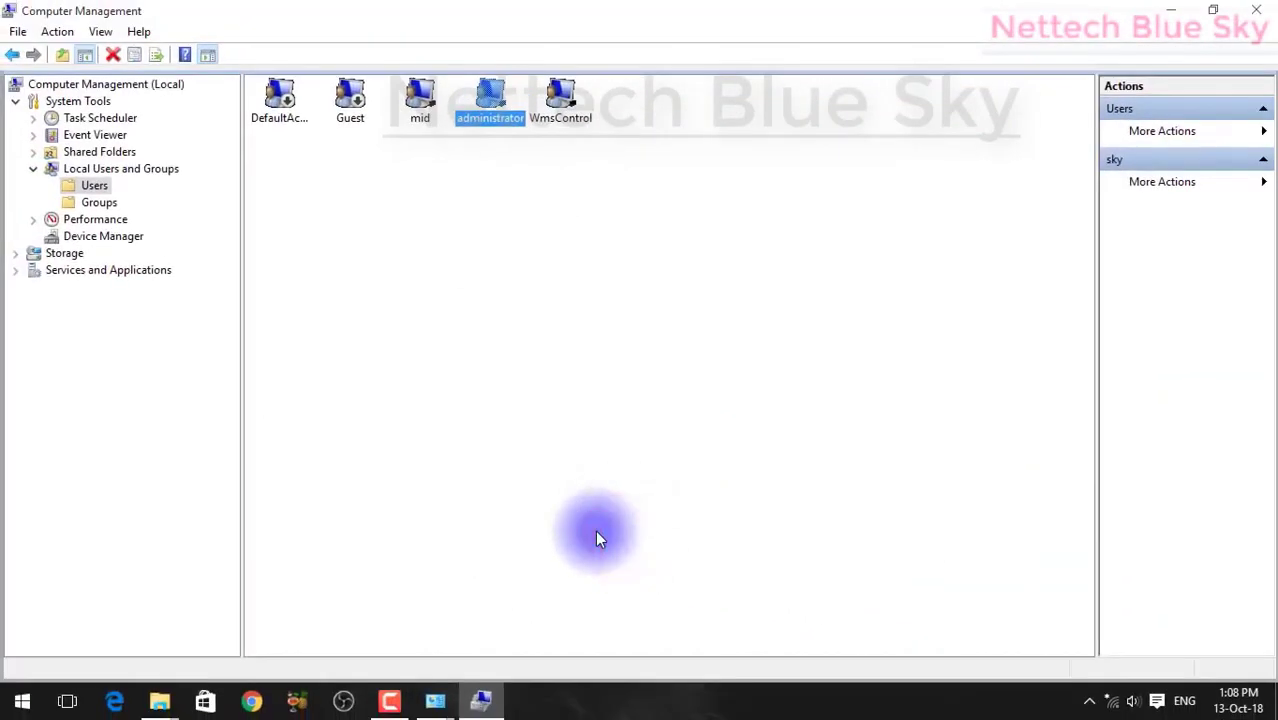
Rename the administrator account back to sky
{"action": "left_click", "coordinate": [480, 120]}
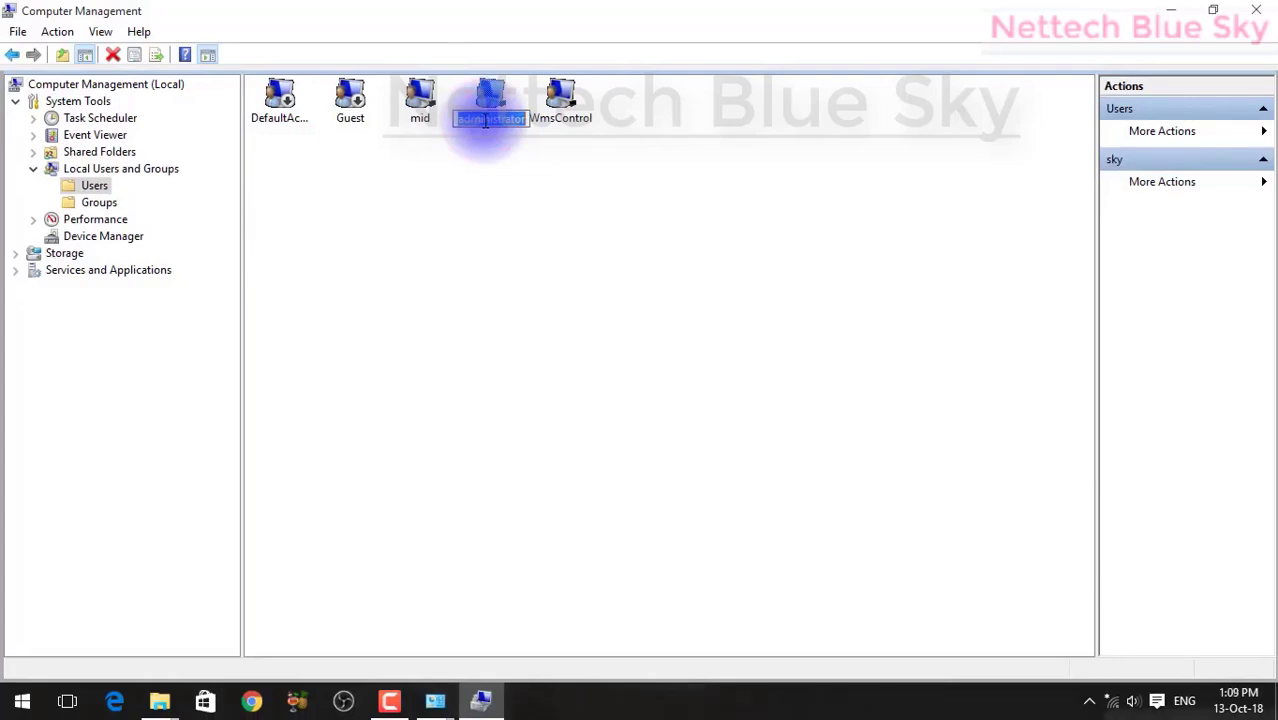
{"action": "type", "text": "s"}
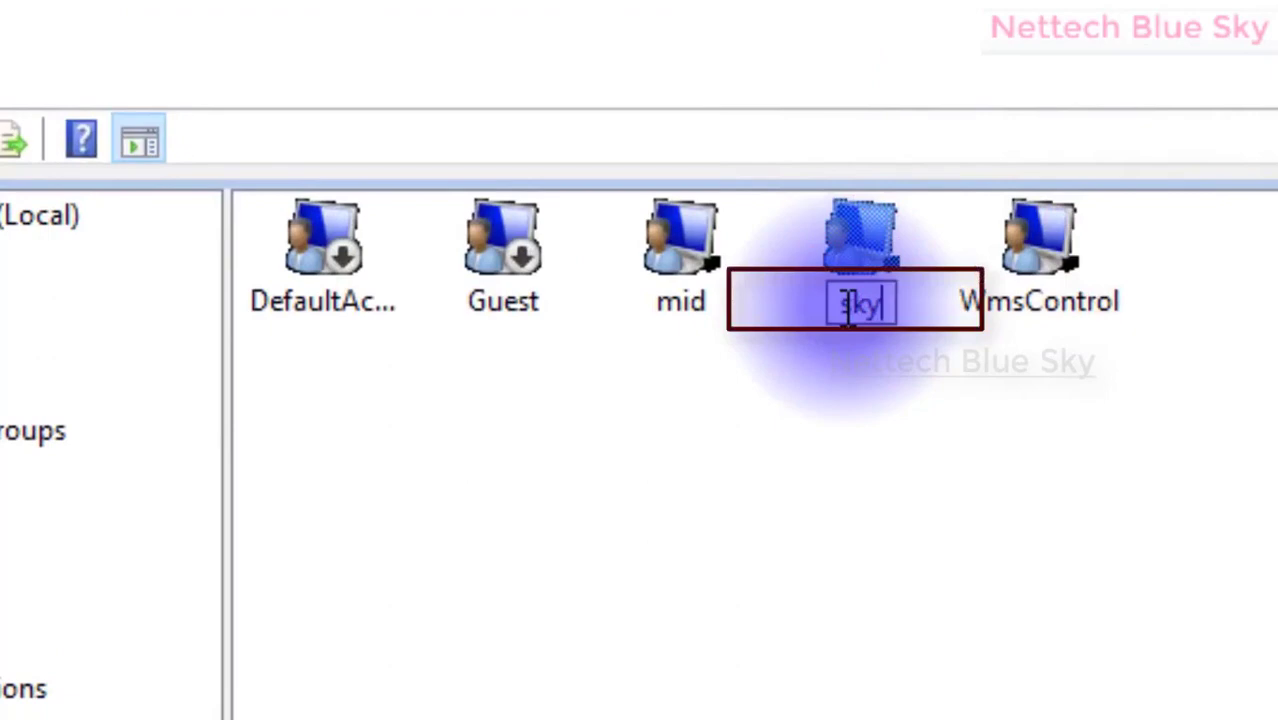
{"action": "type", "text": "ky"}
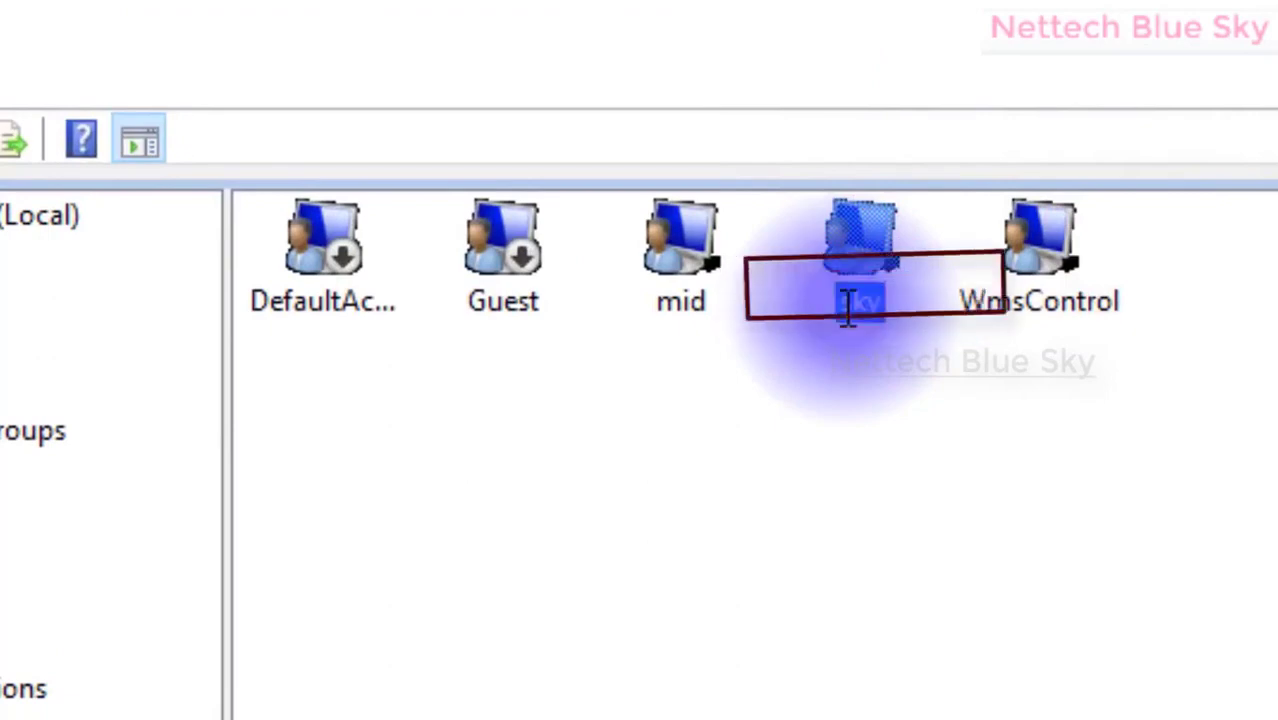
{"action": "key", "text": "Return"}
{"action": "left_click", "coordinate": [22, 700]}
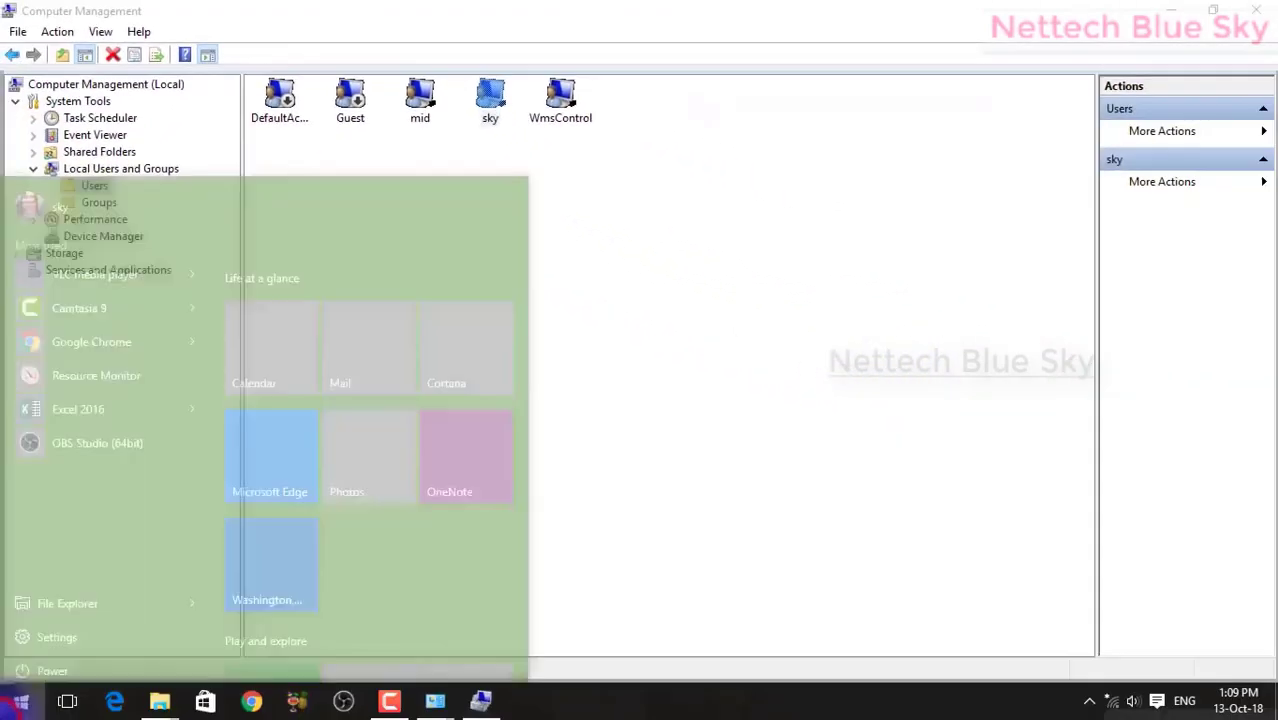
{"action": "left_click", "coordinate": [22, 700]}
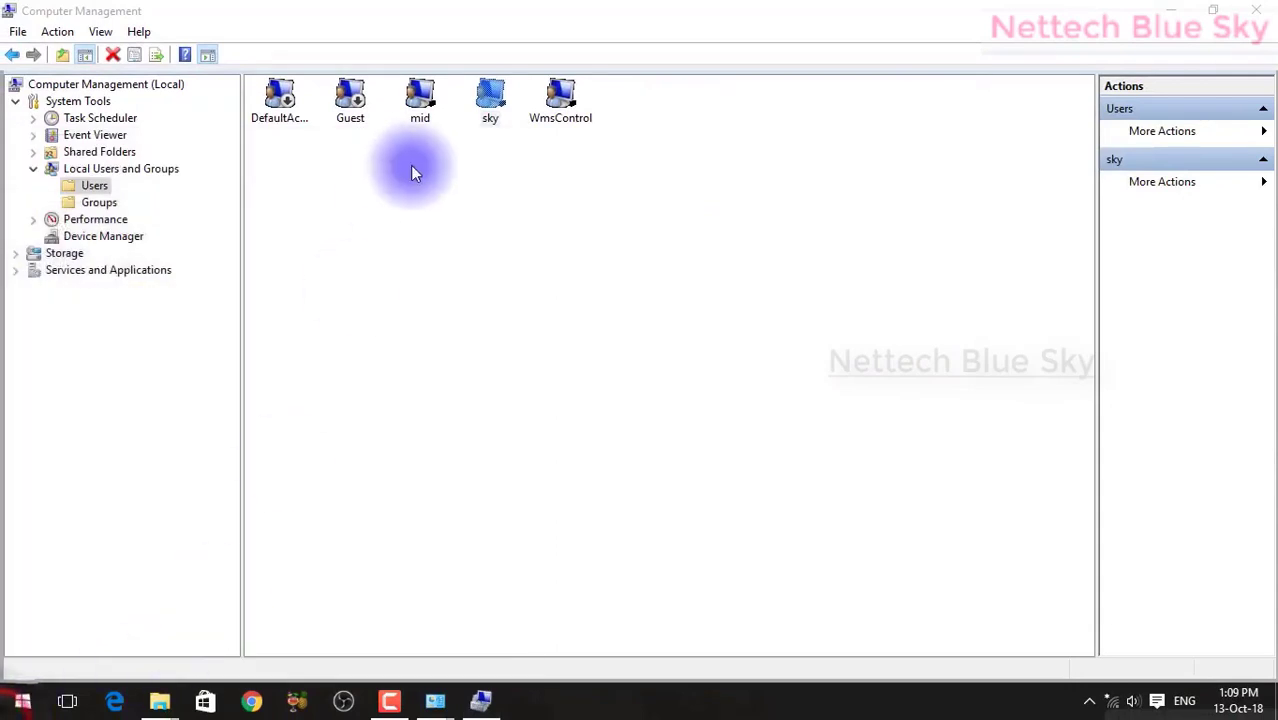
Start a new local user, set its user name to silver and fill in the full name
{"action": "left_click", "coordinate": [516, 185]}
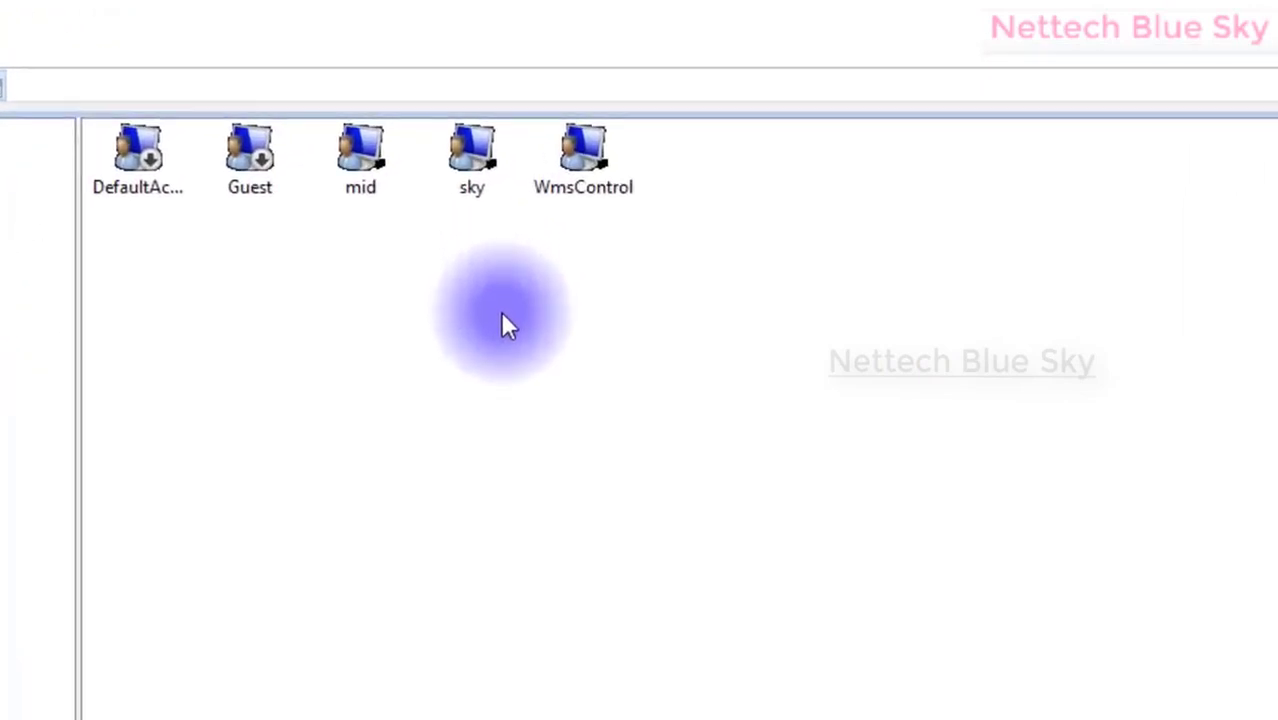
{"action": "right_click", "coordinate": [503, 318]}
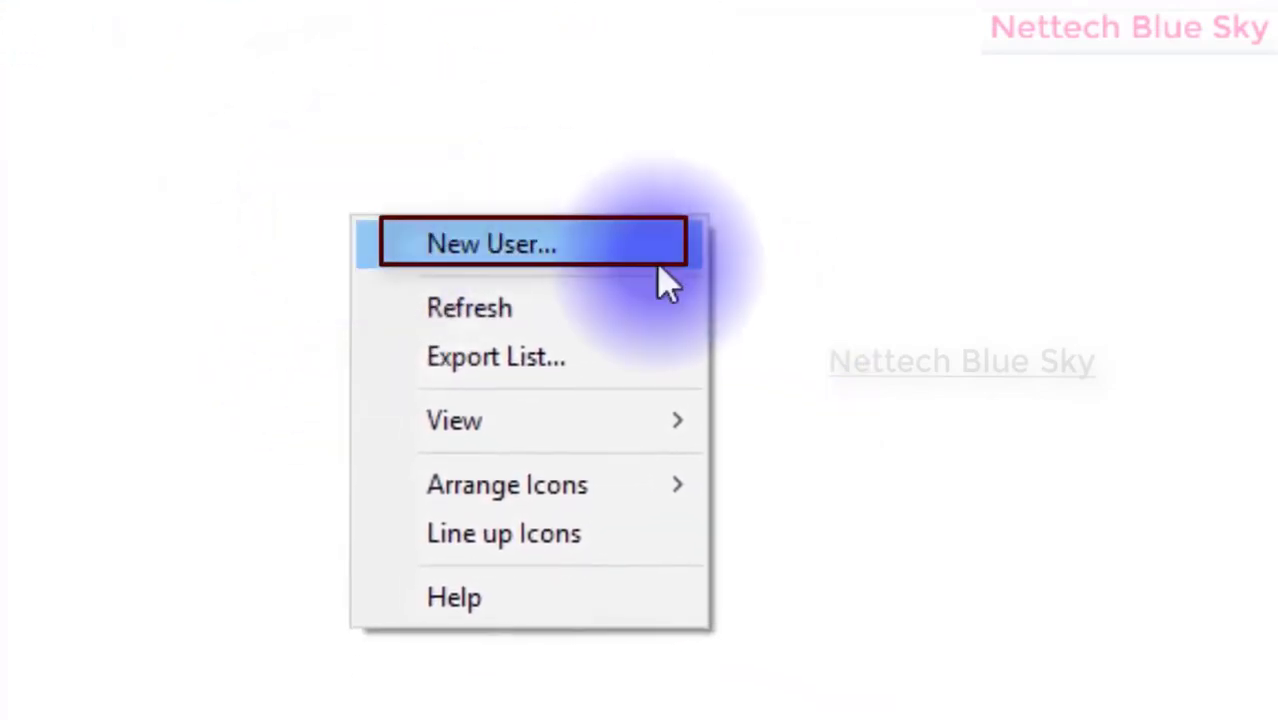
{"action": "left_click", "coordinate": [658, 268]}
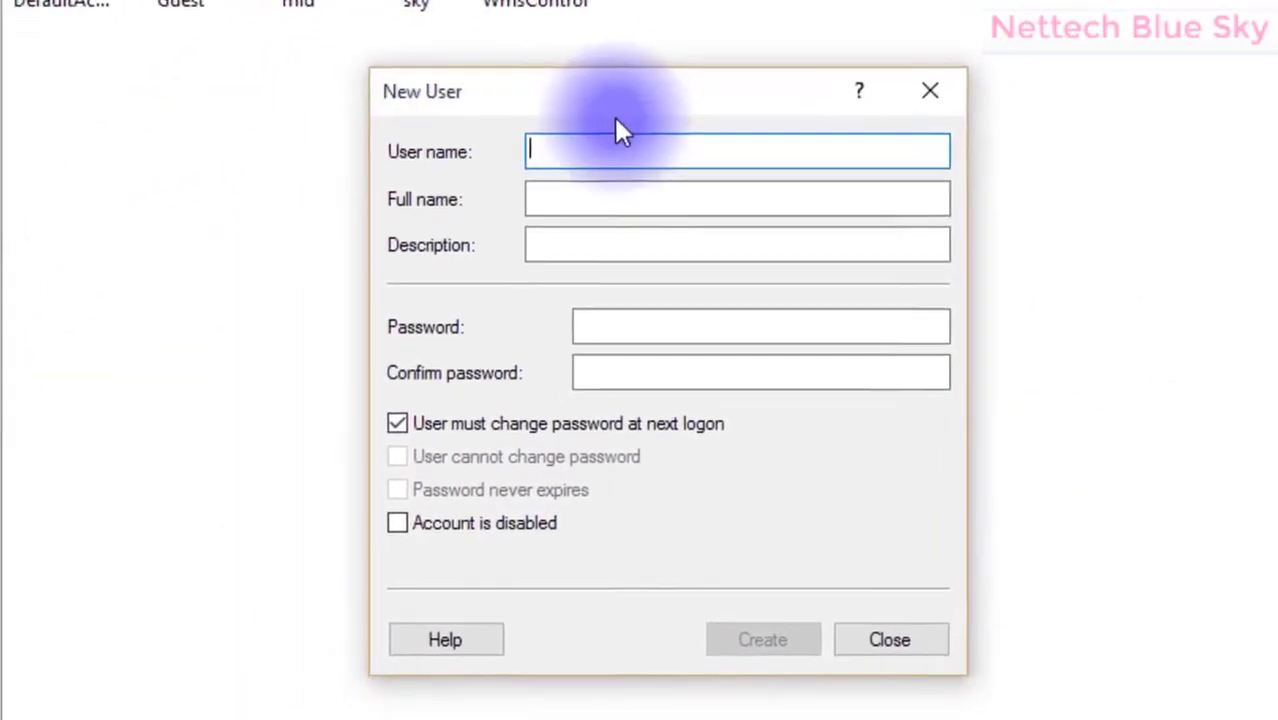
{"action": "left_click", "coordinate": [663, 149]}
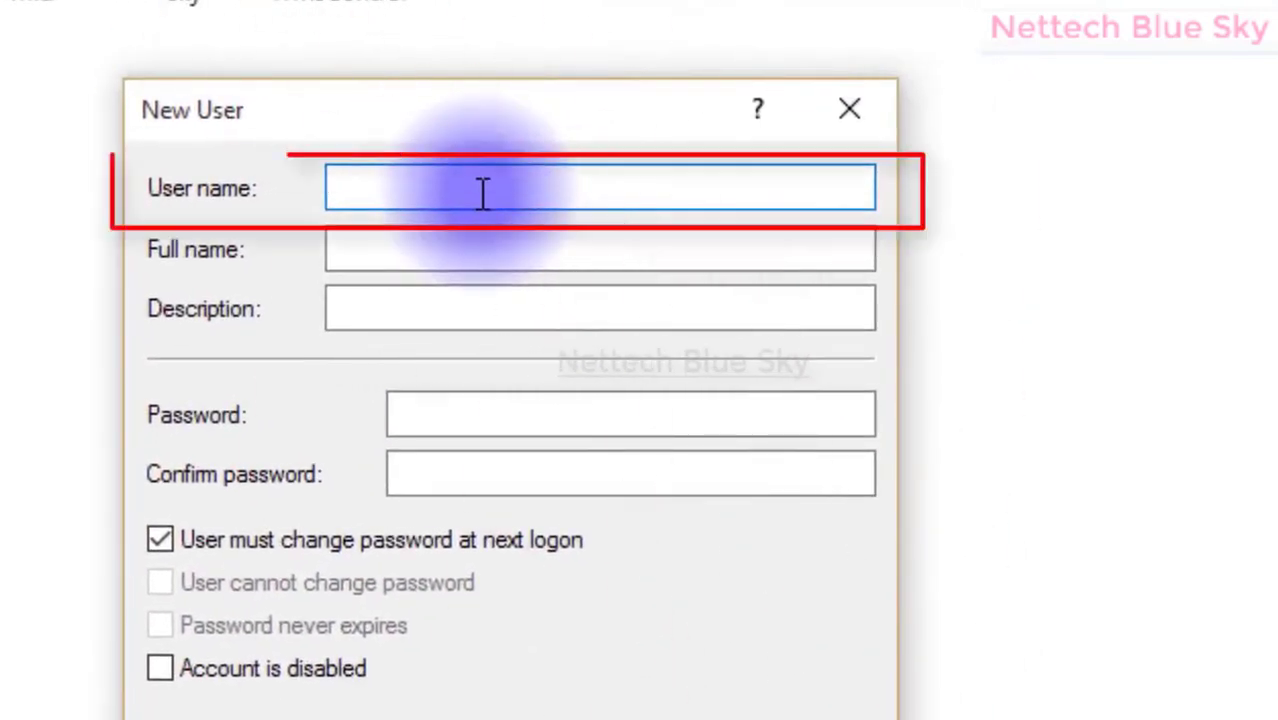
{"action": "type", "text": "i"}
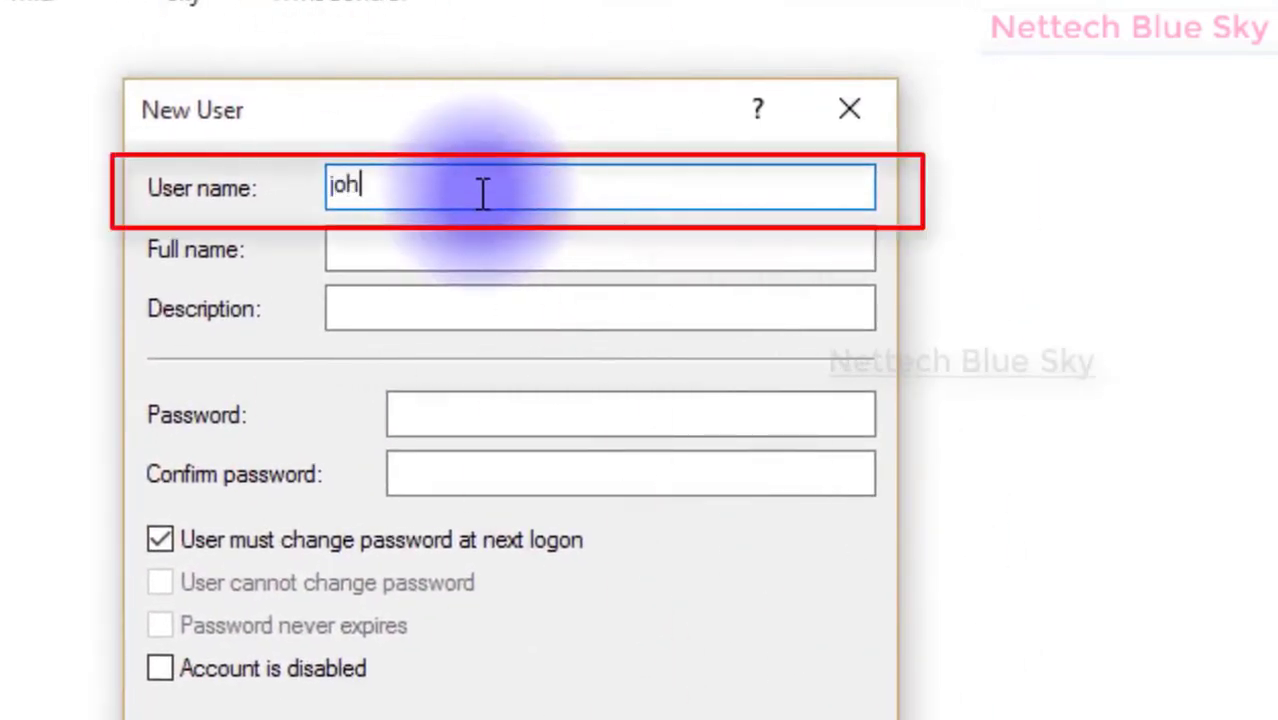
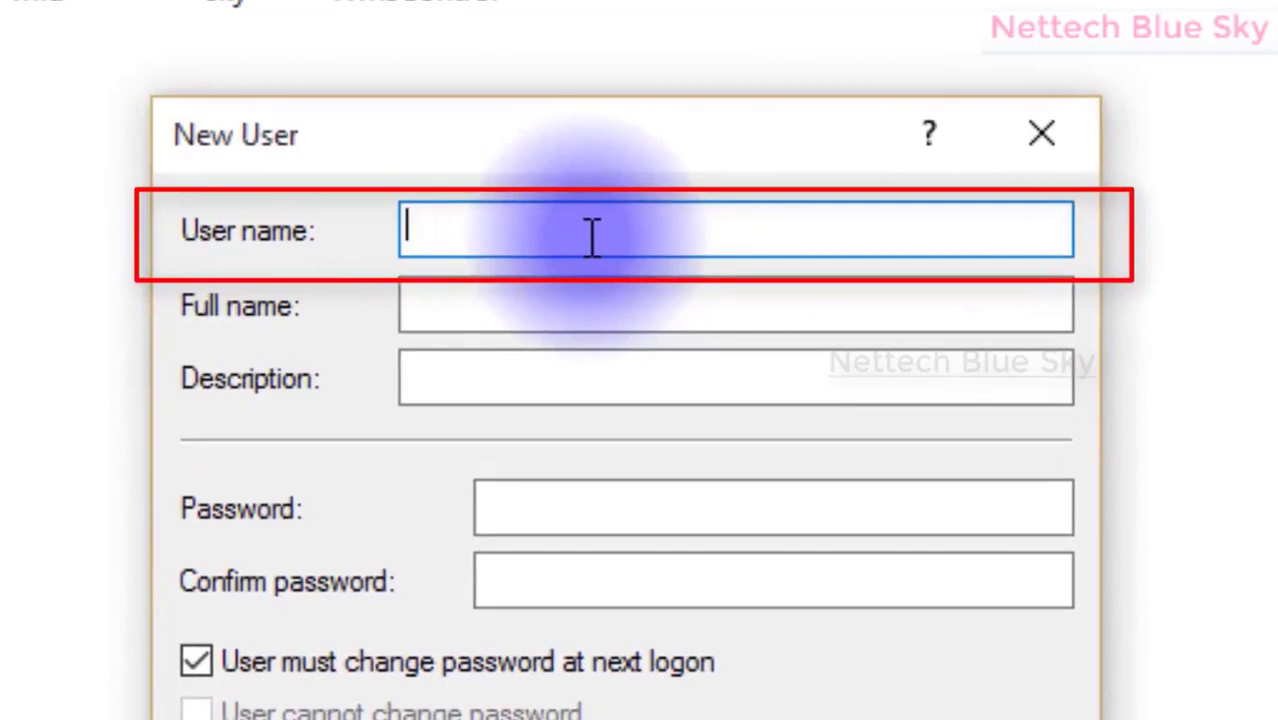
{"action": "type", "text": "silver"}
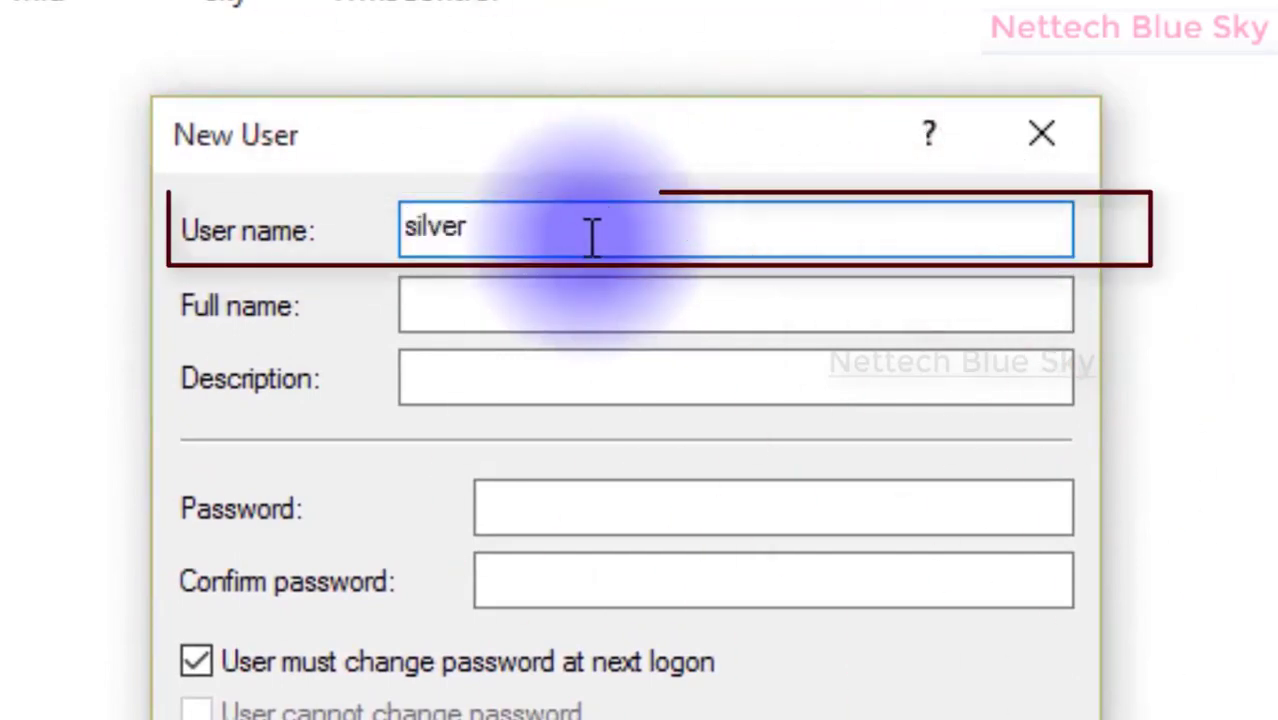
{"action": "left_click", "coordinate": [430, 301]}
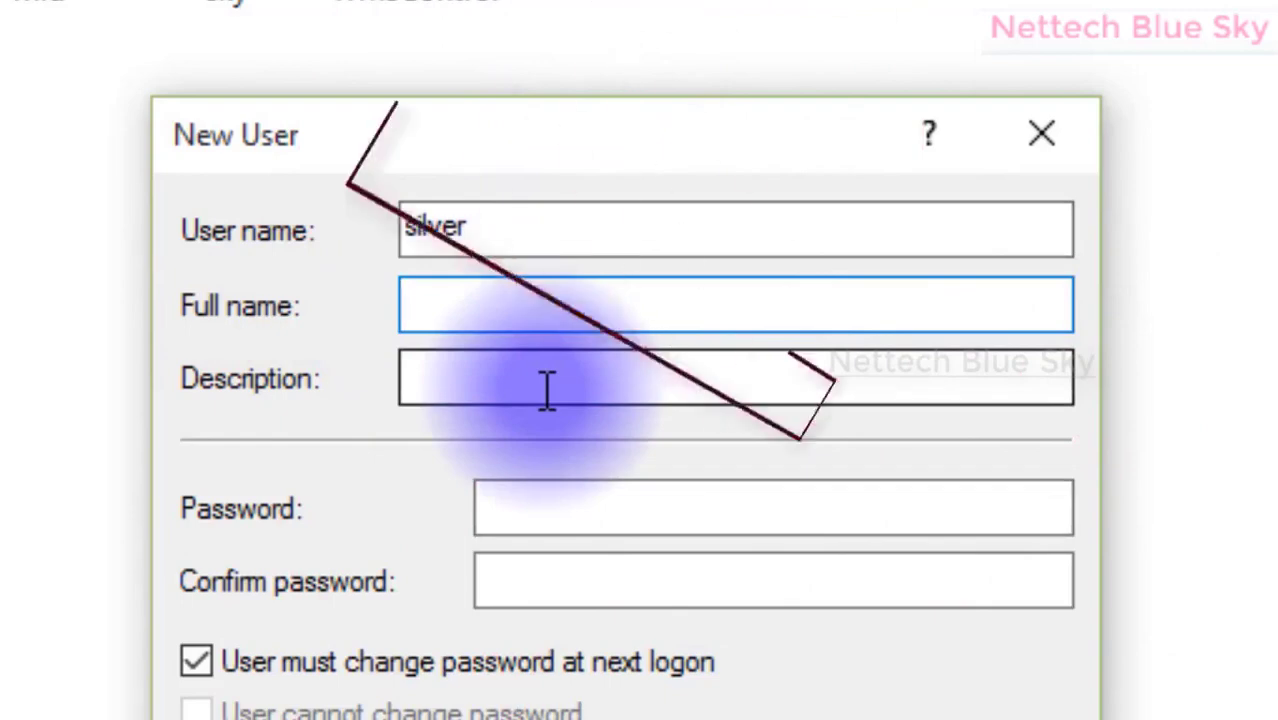
{"action": "type", "text": "silver"}
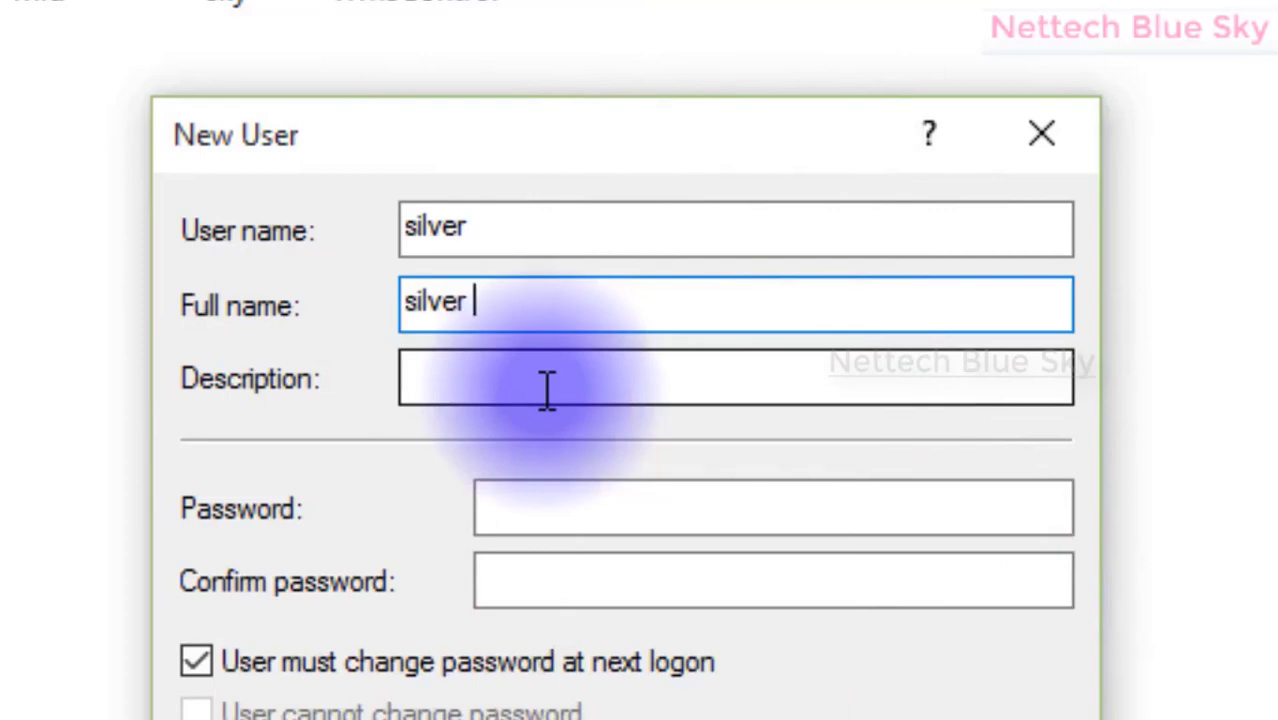
{"action": "type", "text": "man"}
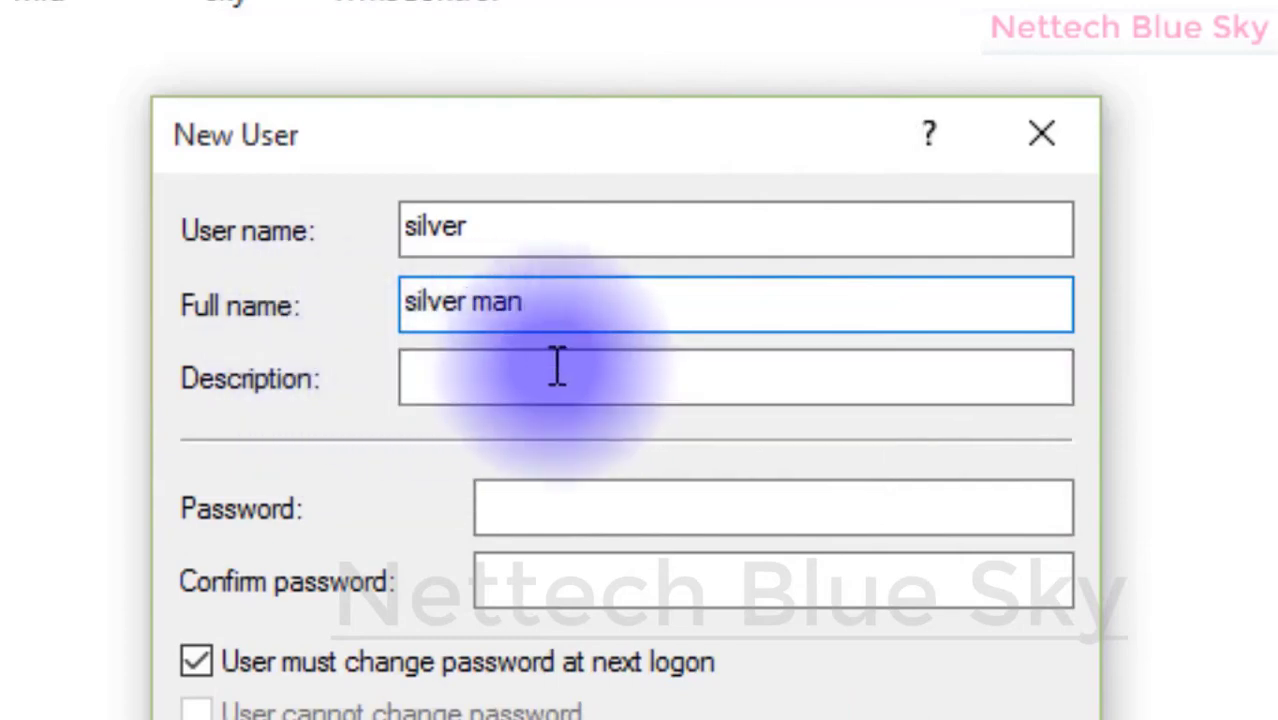
Compare the user name and full name entries of the new user
{"action": "left_click", "coordinate": [544, 249]}
{"action": "left_click", "coordinate": [542, 292]}
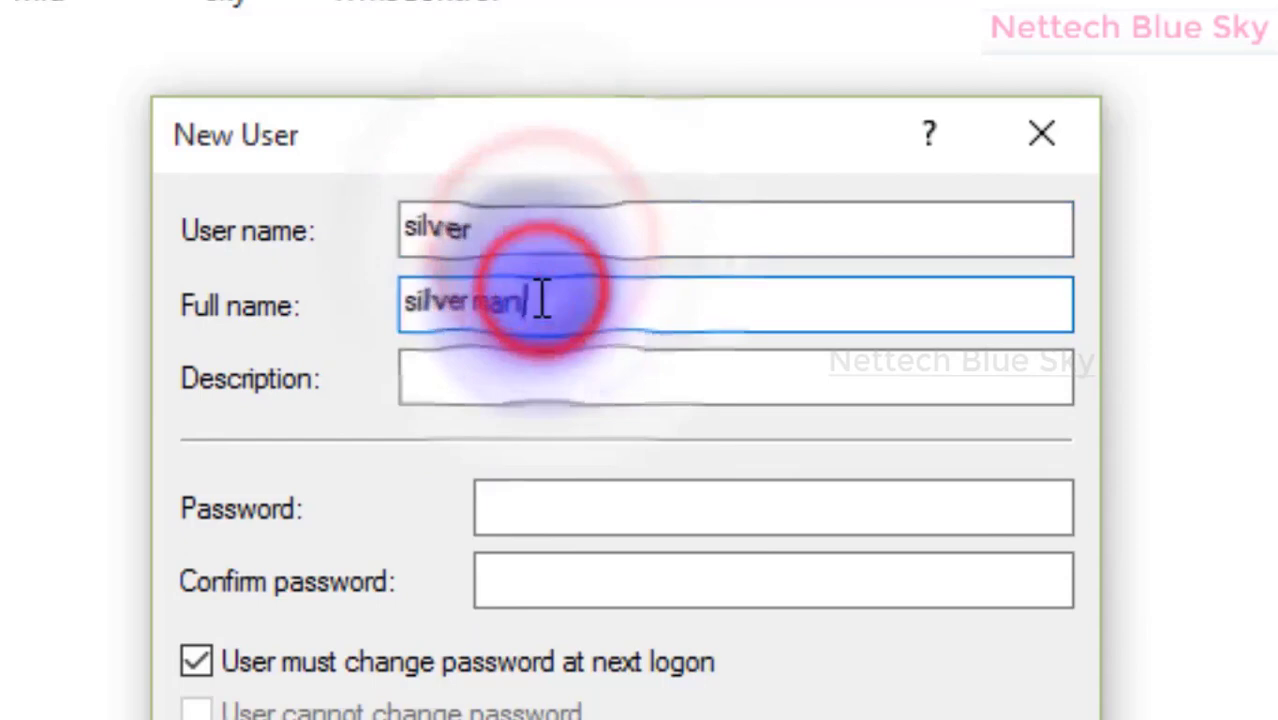
{"action": "left_click", "coordinate": [512, 228]}
{"action": "double_click", "coordinate": [512, 228]}
{"action": "left_click", "coordinate": [468, 297]}
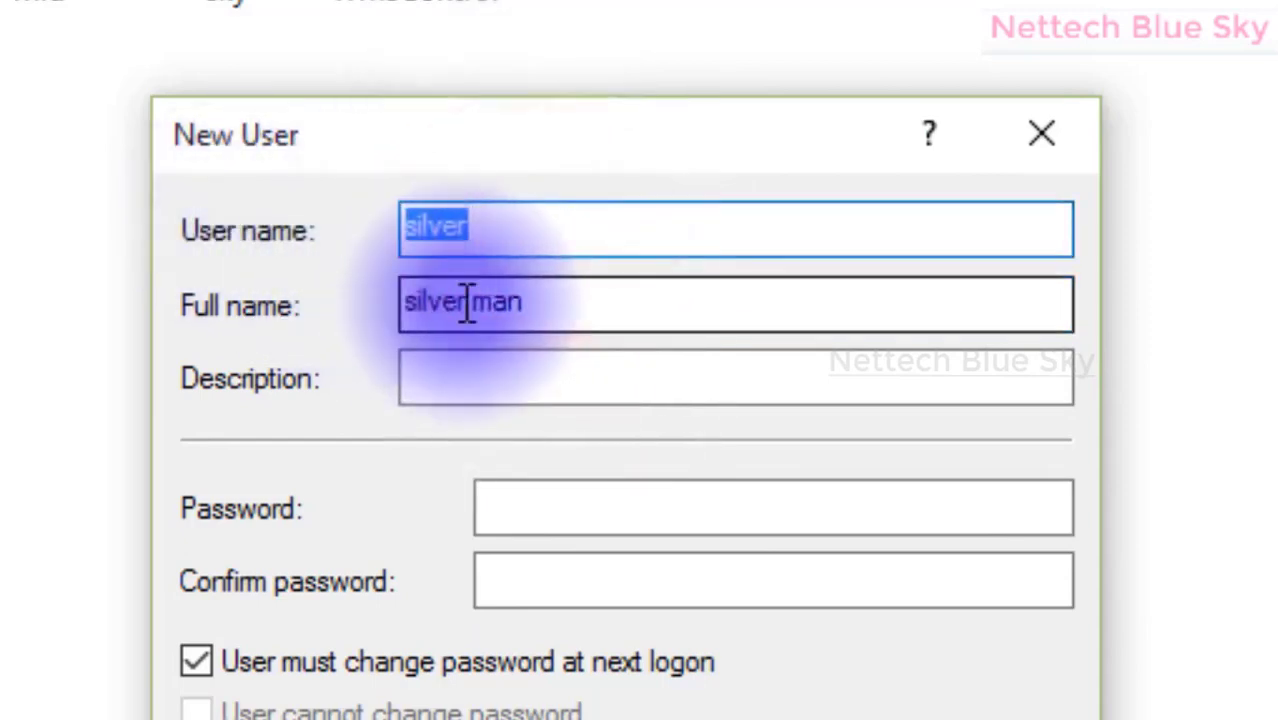
{"action": "double_click", "coordinate": [483, 306]}
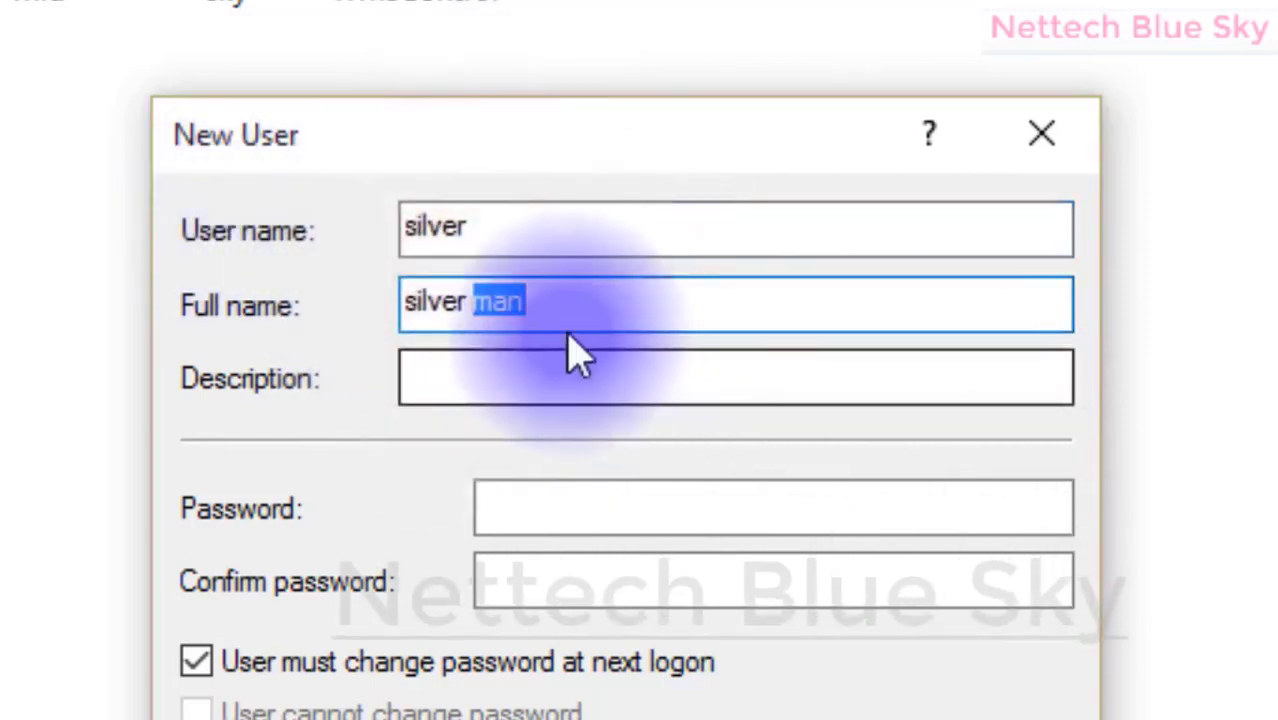
{"action": "left_click", "coordinate": [474, 298]}
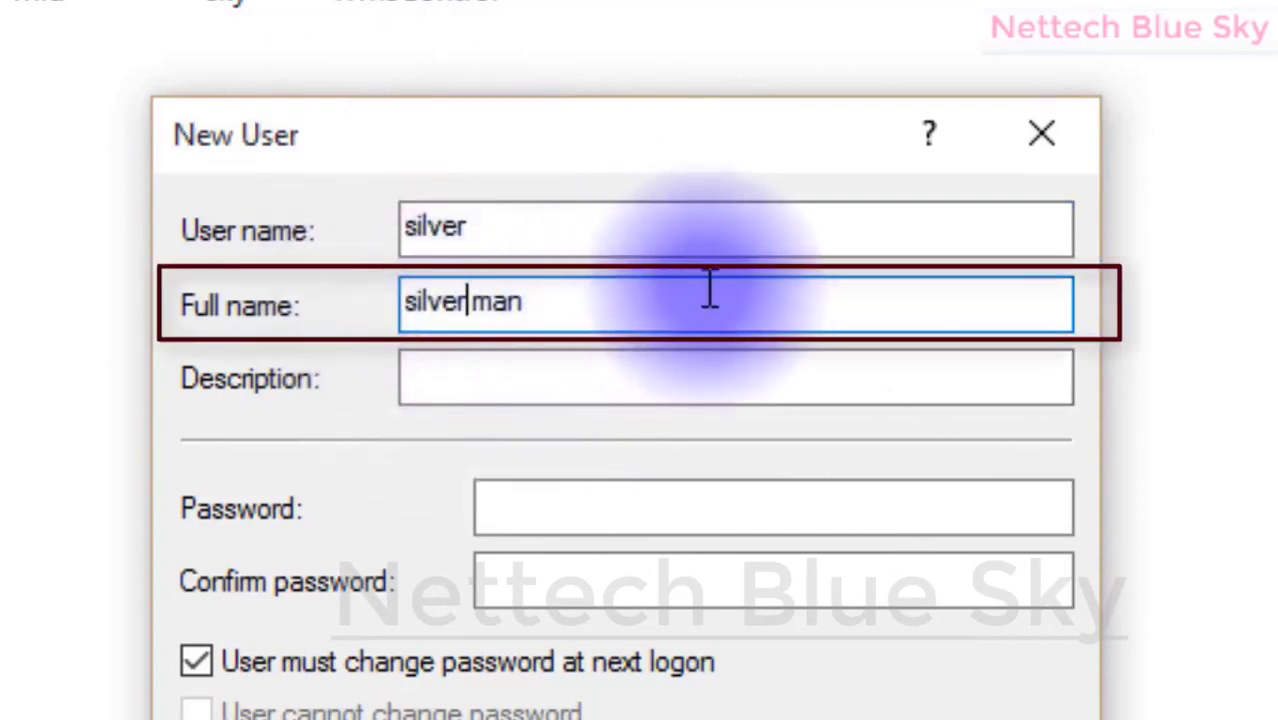
{"action": "left_click_drag", "start_coordinate": [736, 294], "coordinate": [322, 294]}
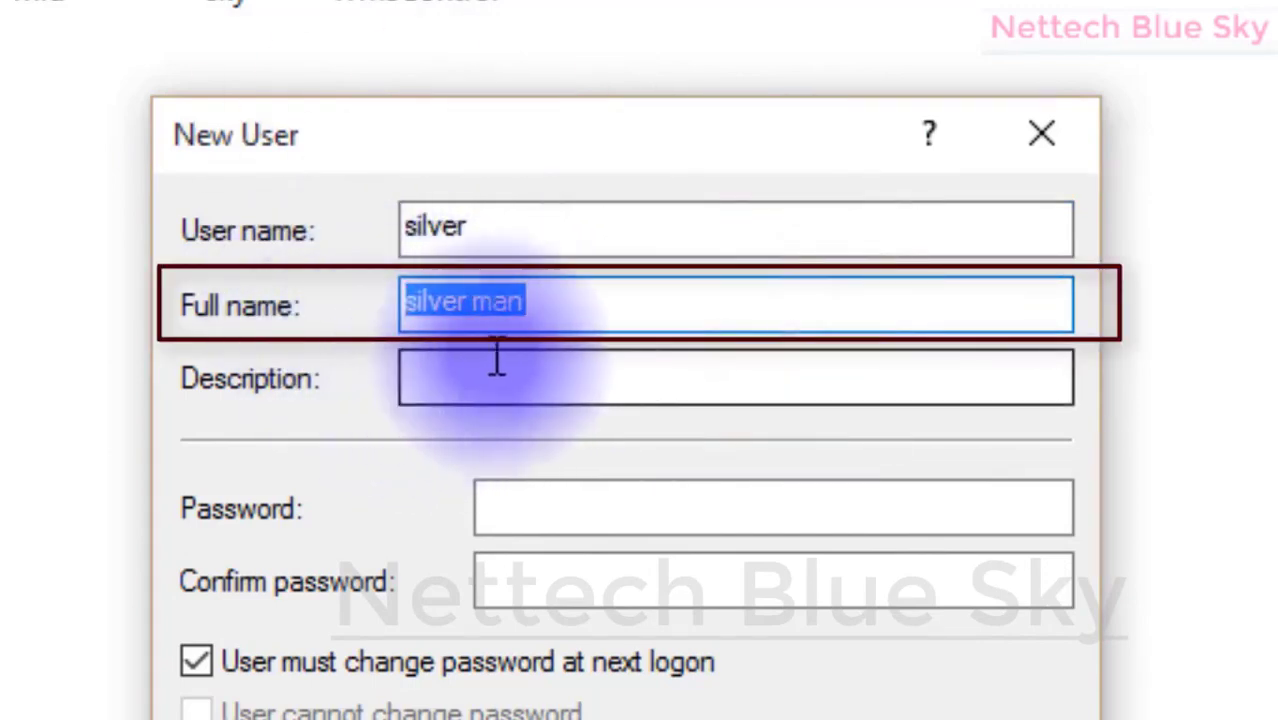
{"action": "left_click", "coordinate": [576, 317]}
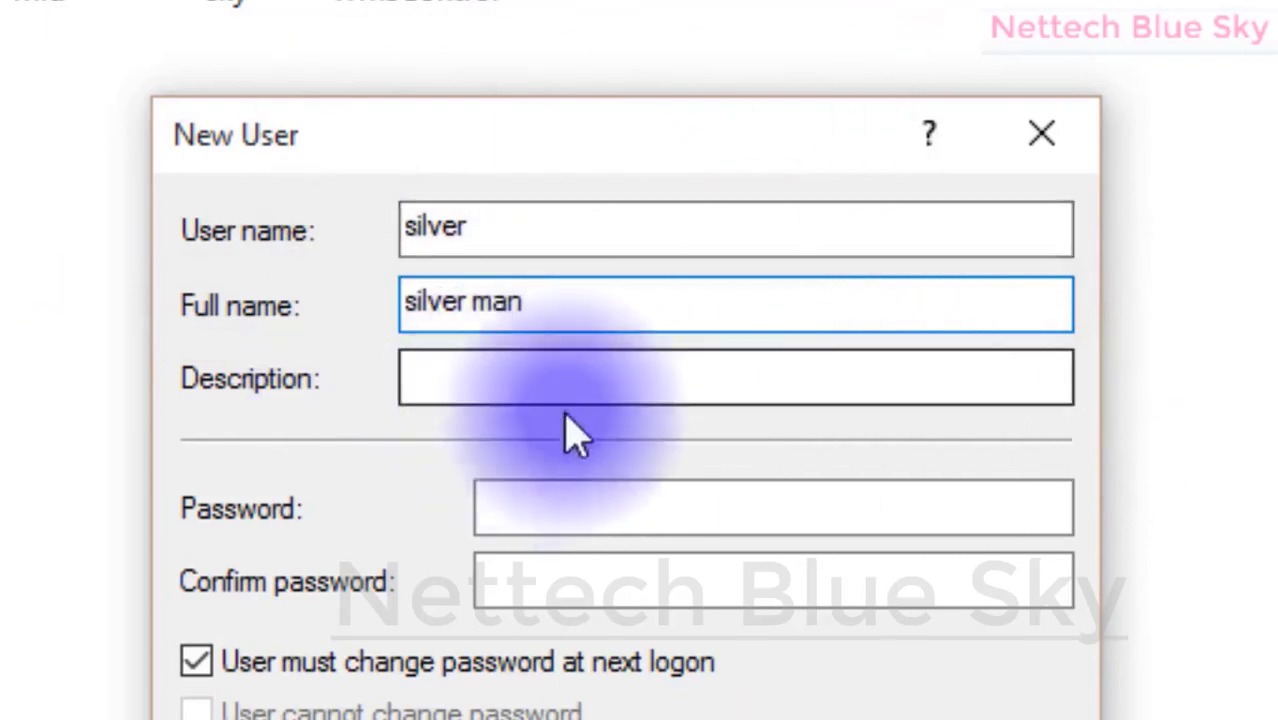
Set the new user's description to "account department client"
{"action": "left_click", "coordinate": [563, 374]}
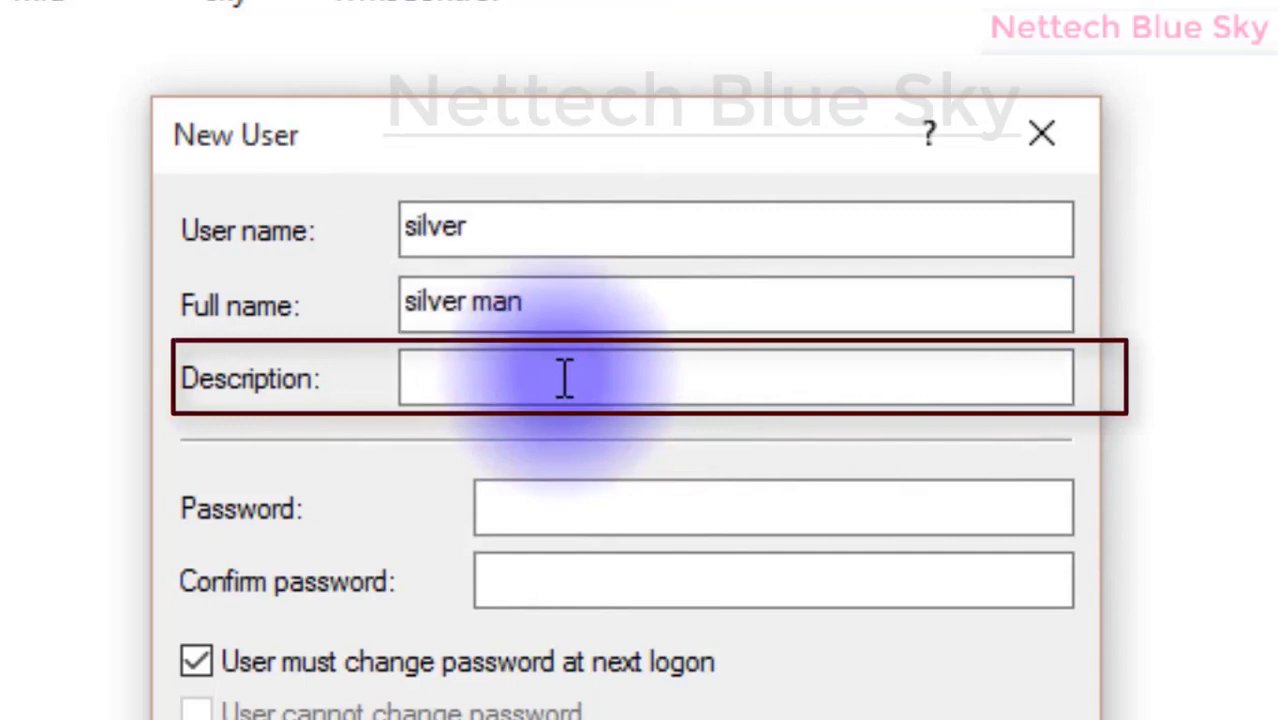
{"action": "type", "text": "account"}
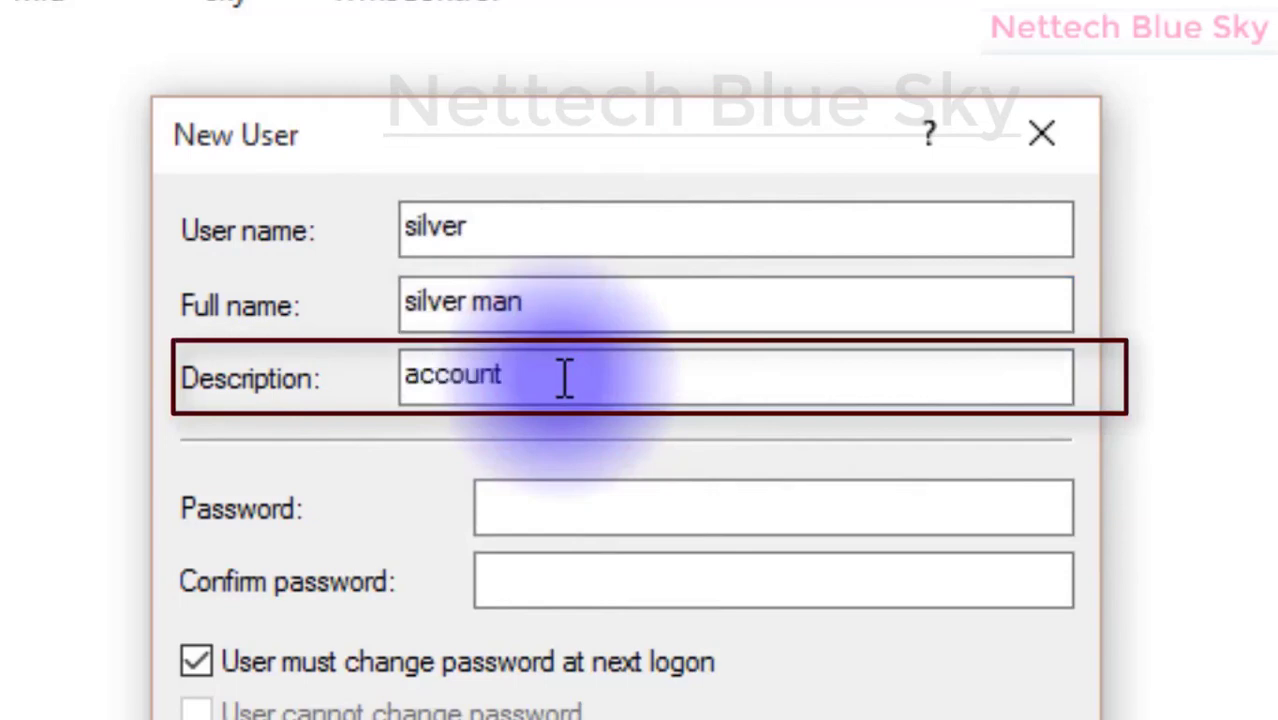
{"action": "type", "text": " dep"}
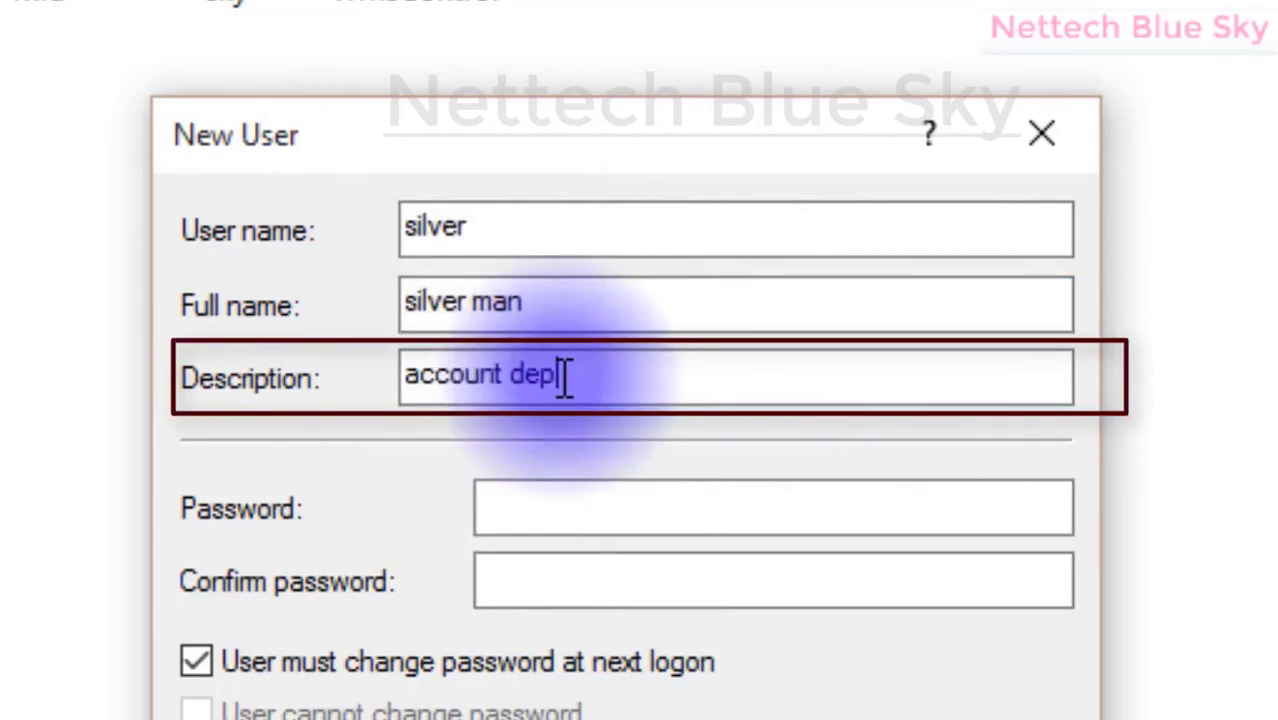
{"action": "type", "text": "artment"}
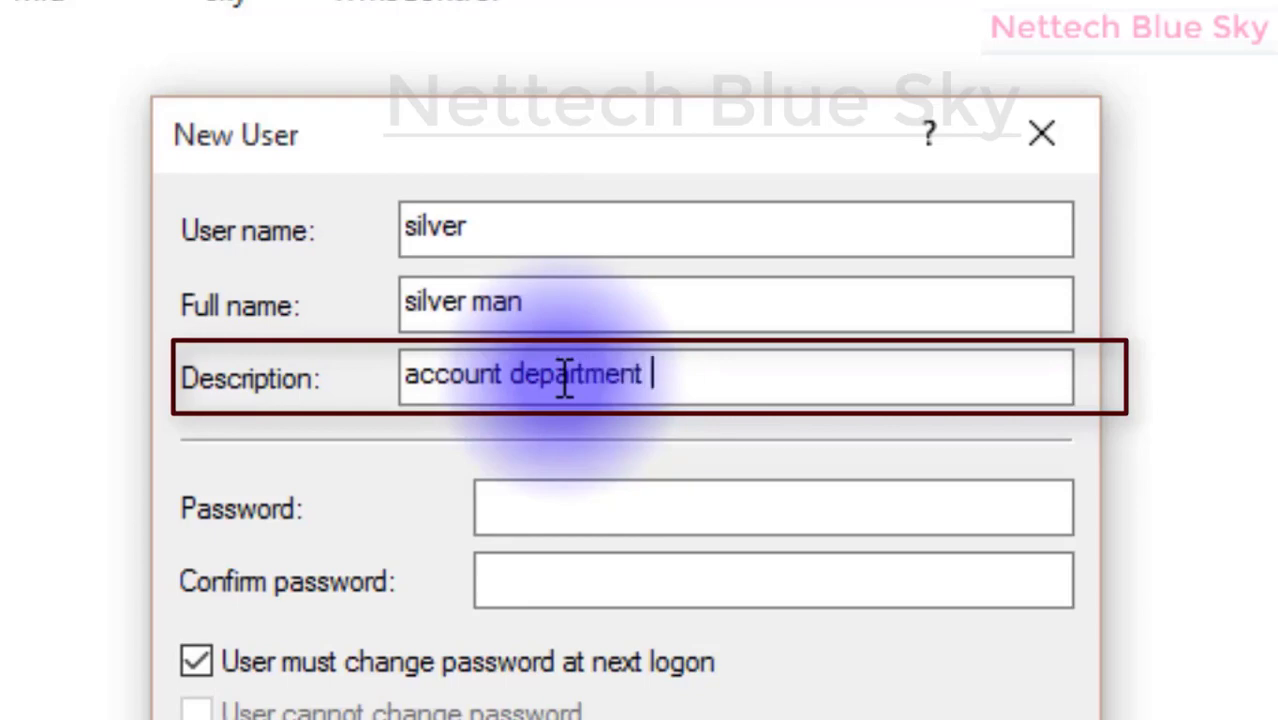
{"action": "type", "text": " client"}
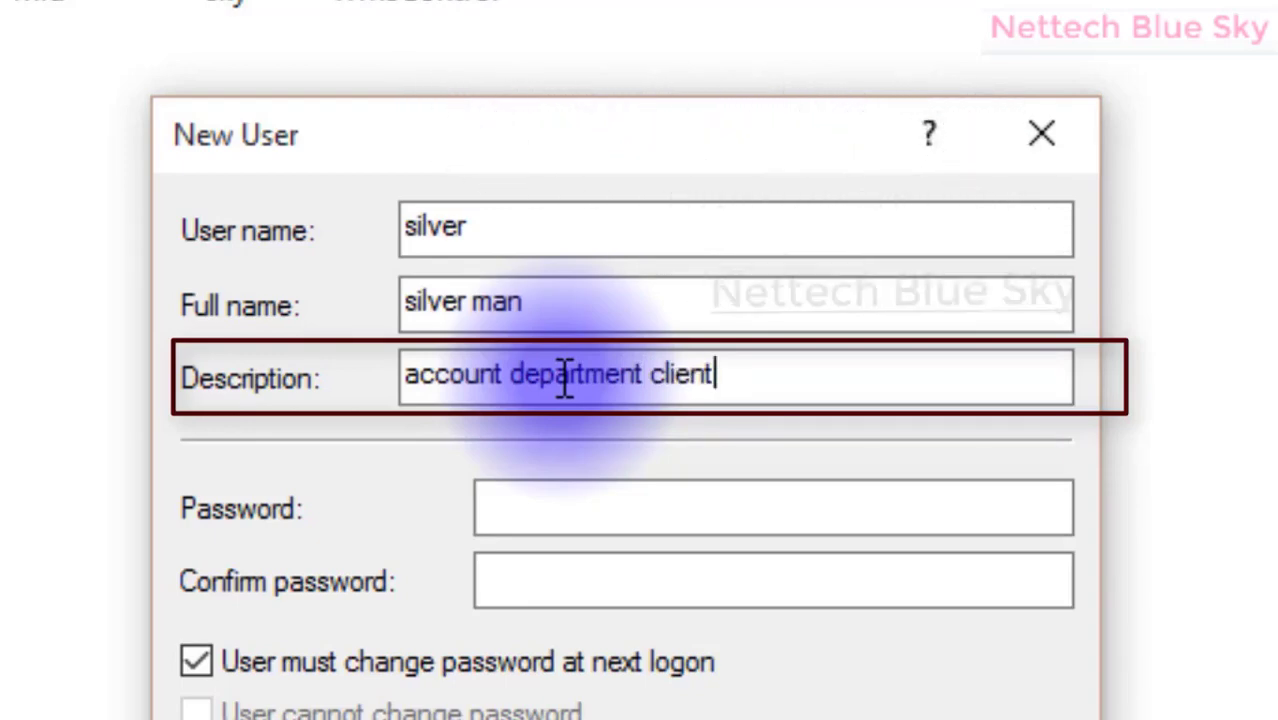
Enter the new user's account password and repeat it as confirmation
{"action": "key", "text": "Tab"}
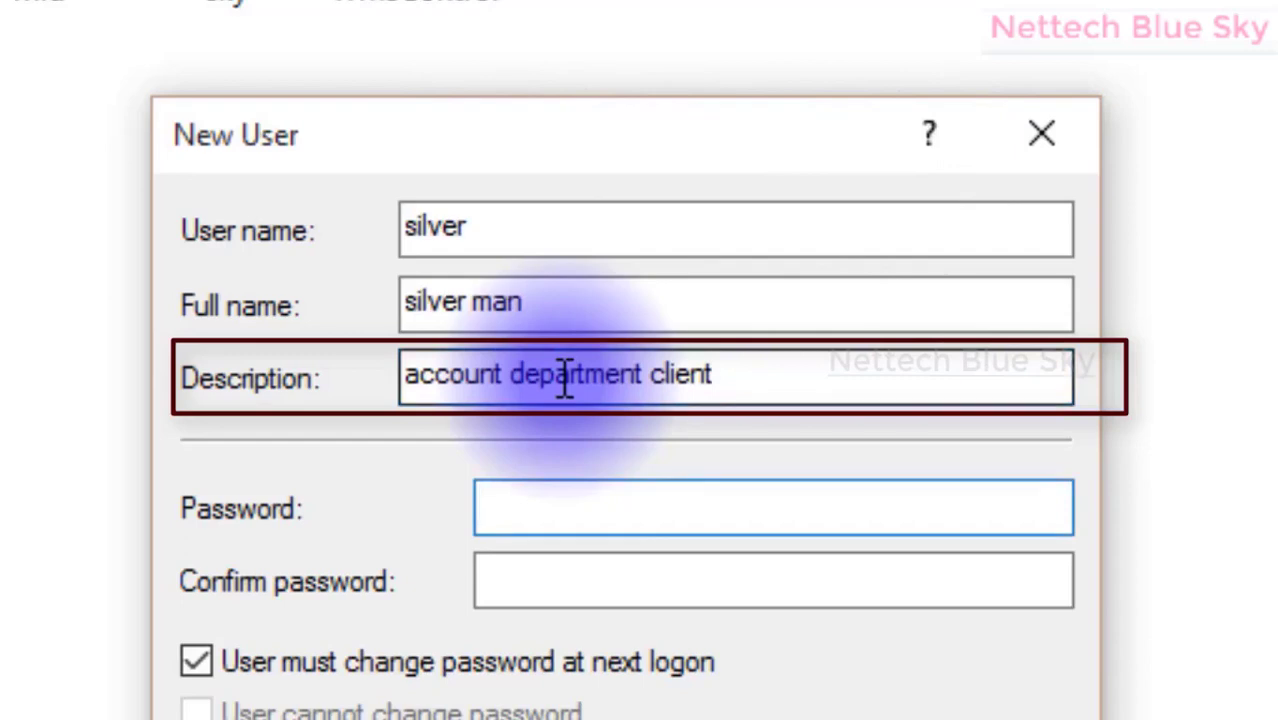
{"action": "key", "text": "shift+F10"}
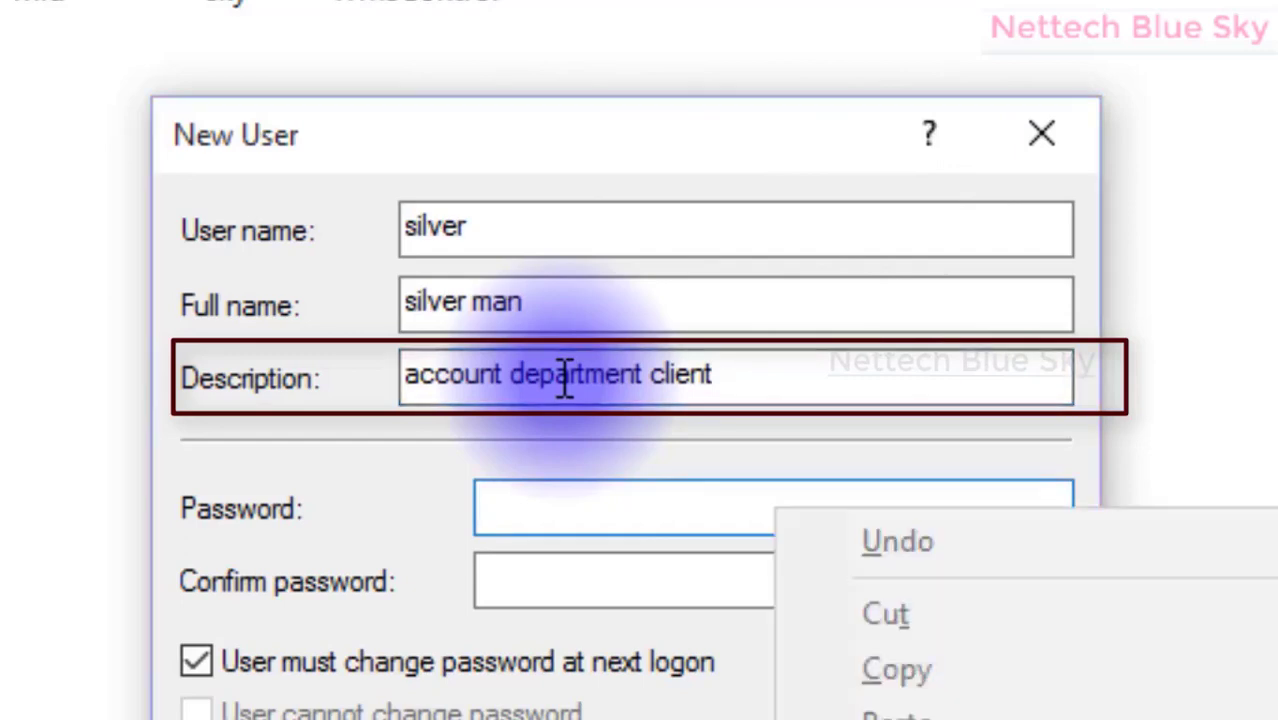
{"action": "key", "text": "Escape"}
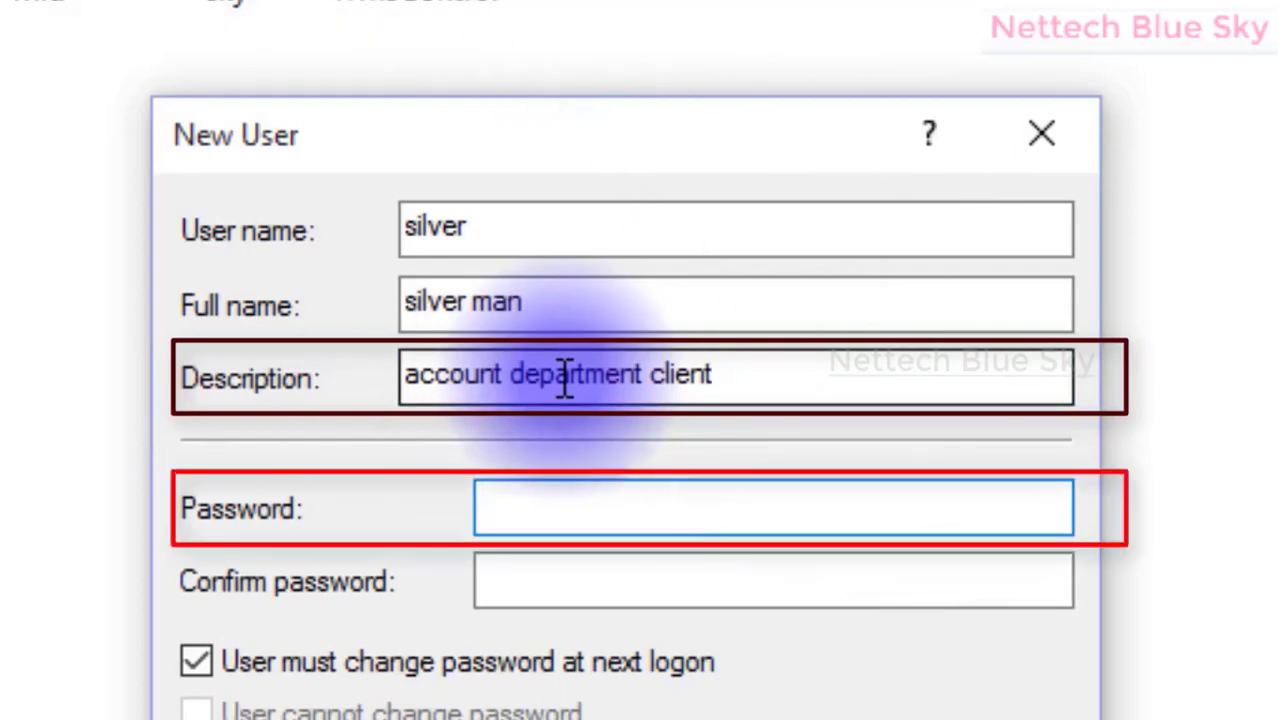
{"action": "left_click", "coordinate": [585, 525]}
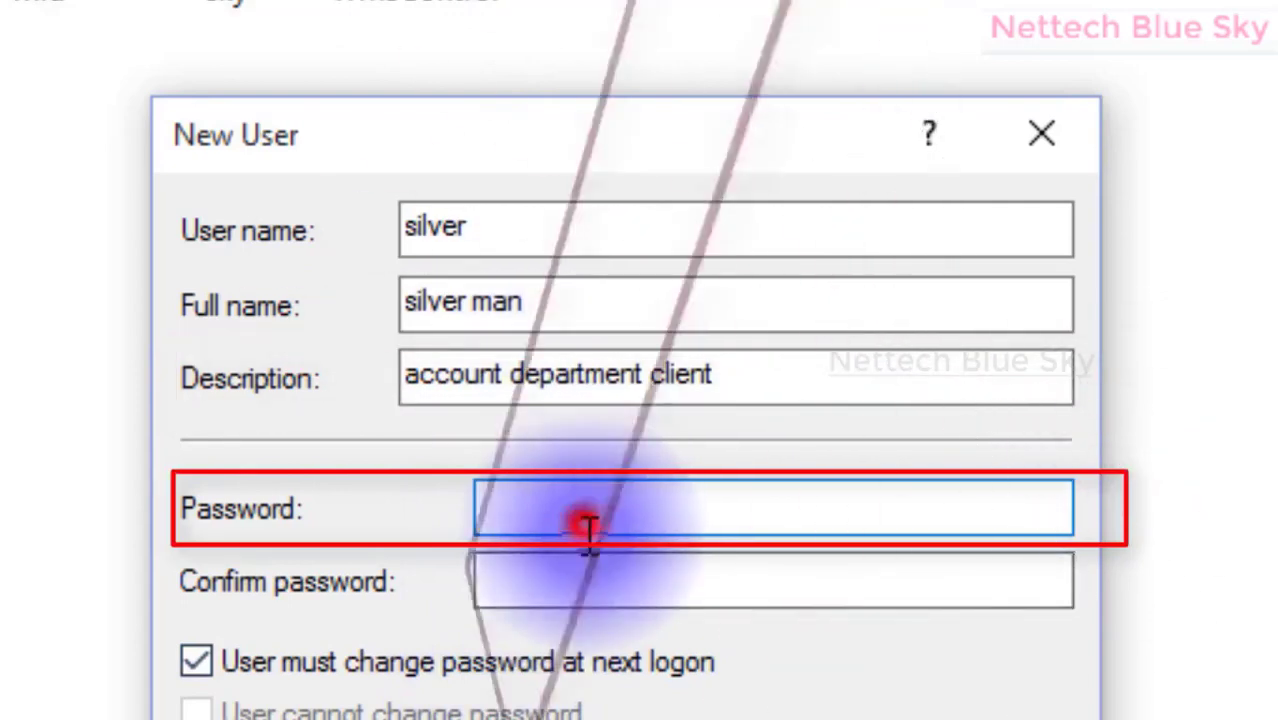
{"action": "left_click", "coordinate": [595, 598]}
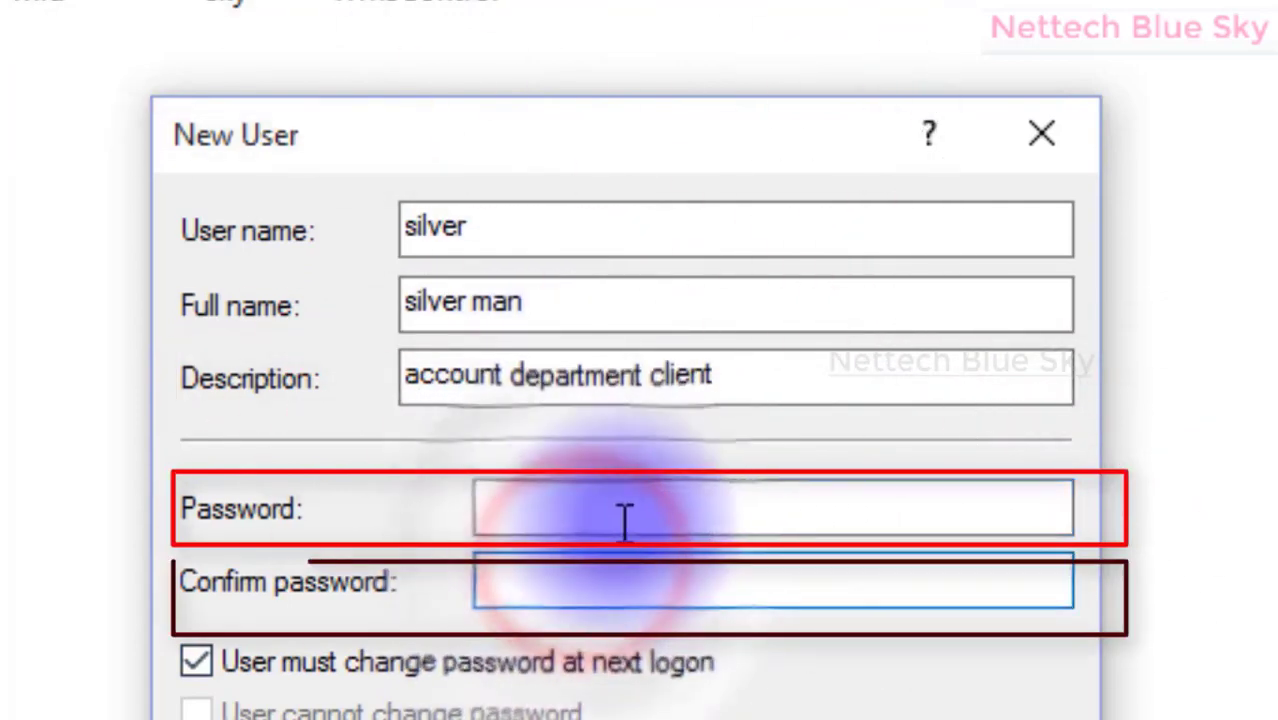
{"action": "left_click", "coordinate": [625, 515]}
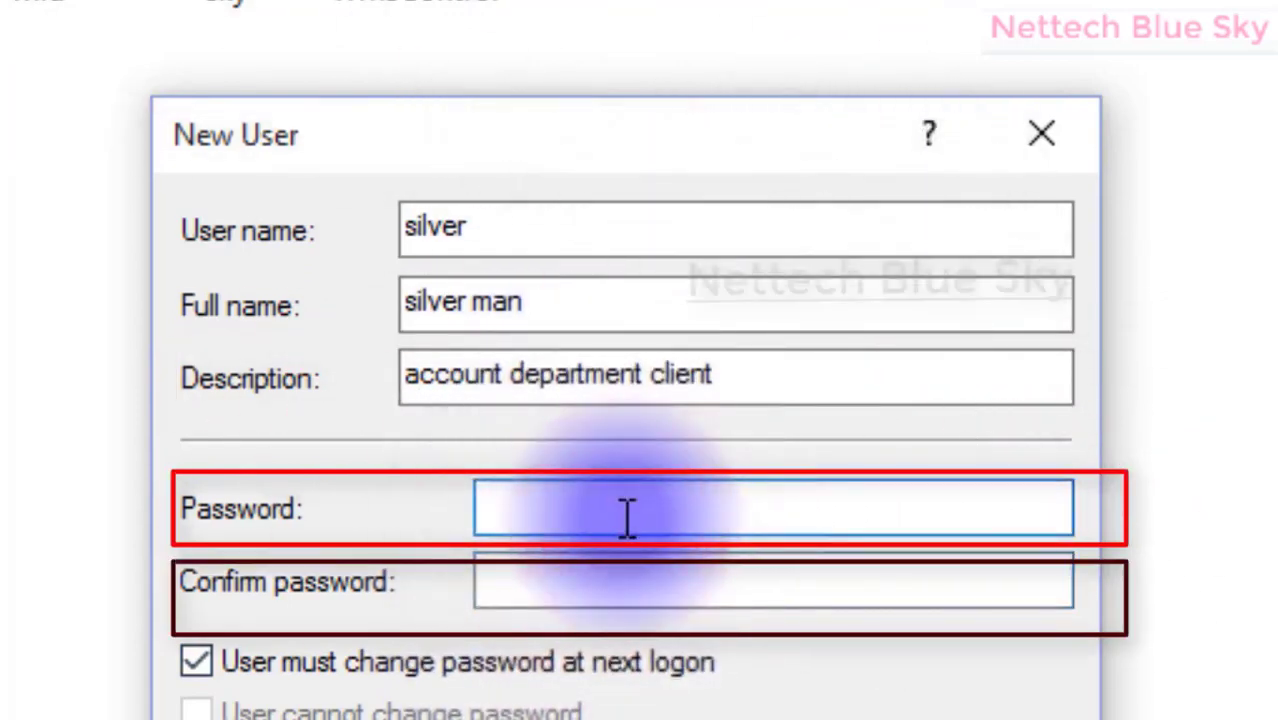
{"action": "type", "text": "••"}
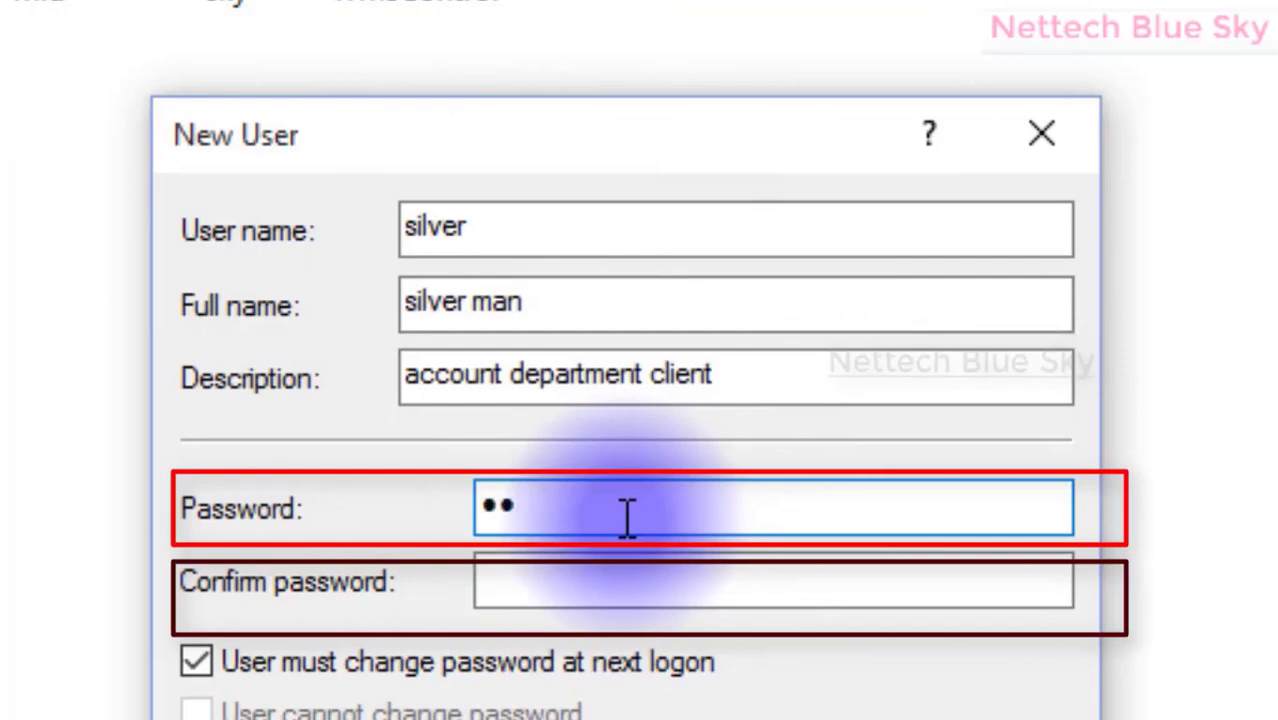
{"action": "key", "text": "Tab"}
{"action": "type", "text": "••"}
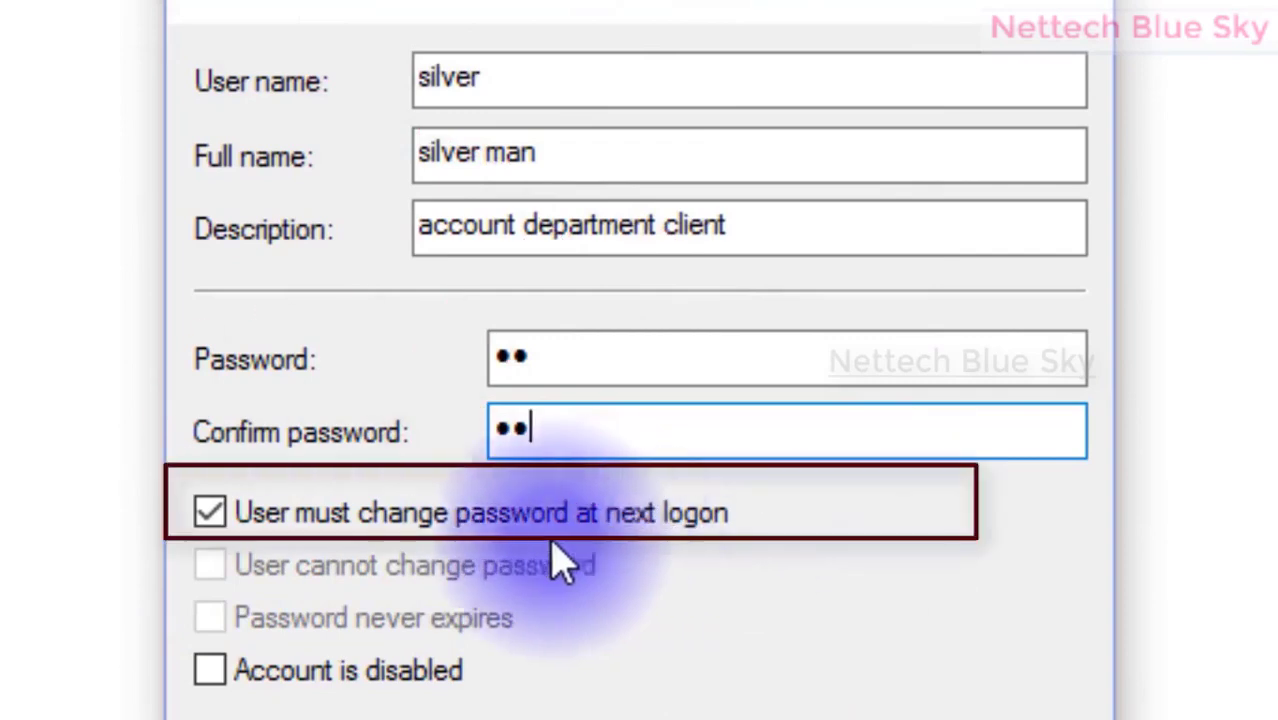
Turn off "User must change password at next logon" and turn on "User cannot change password" for the new user
{"action": "left_click", "coordinate": [222, 511]}
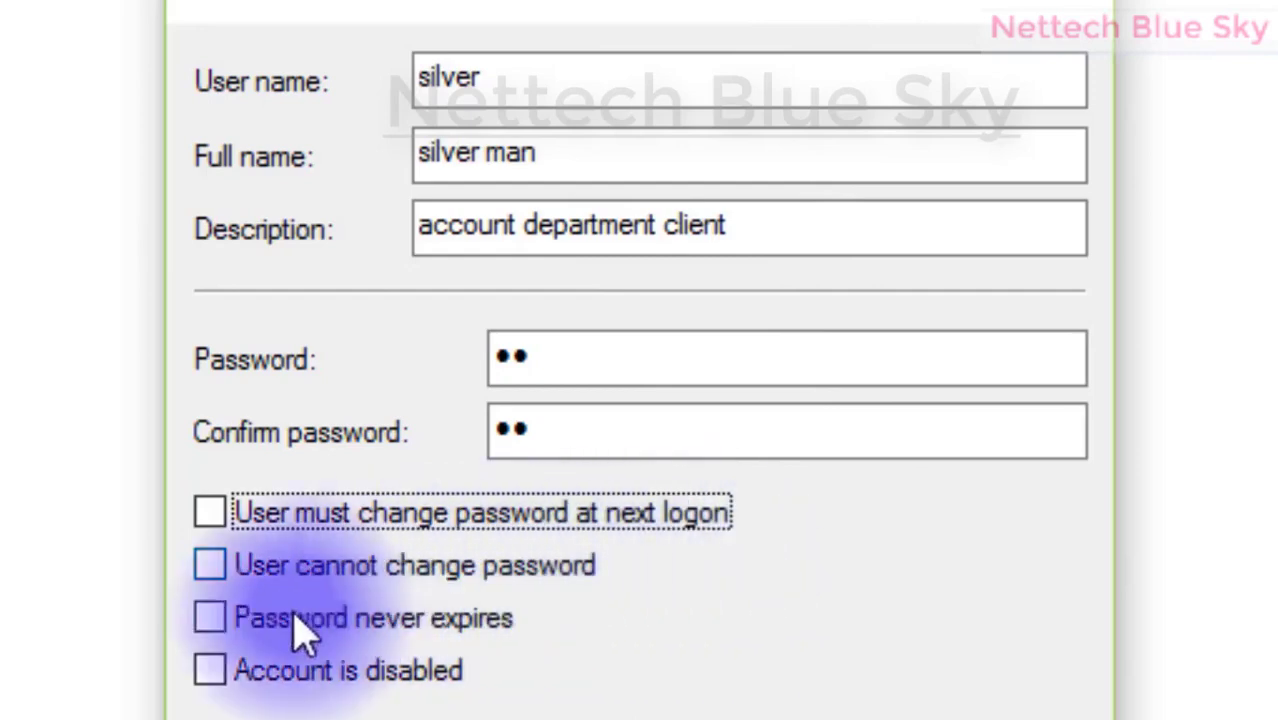
{"action": "left_click", "coordinate": [211, 566]}
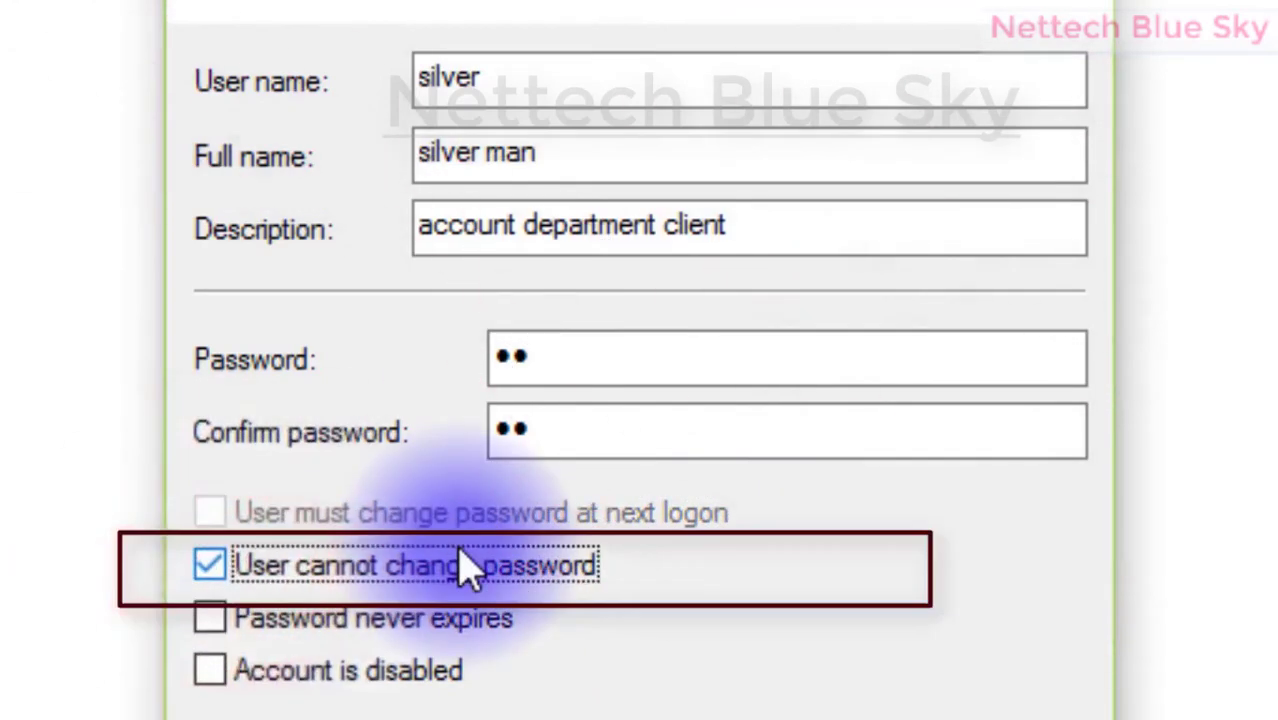